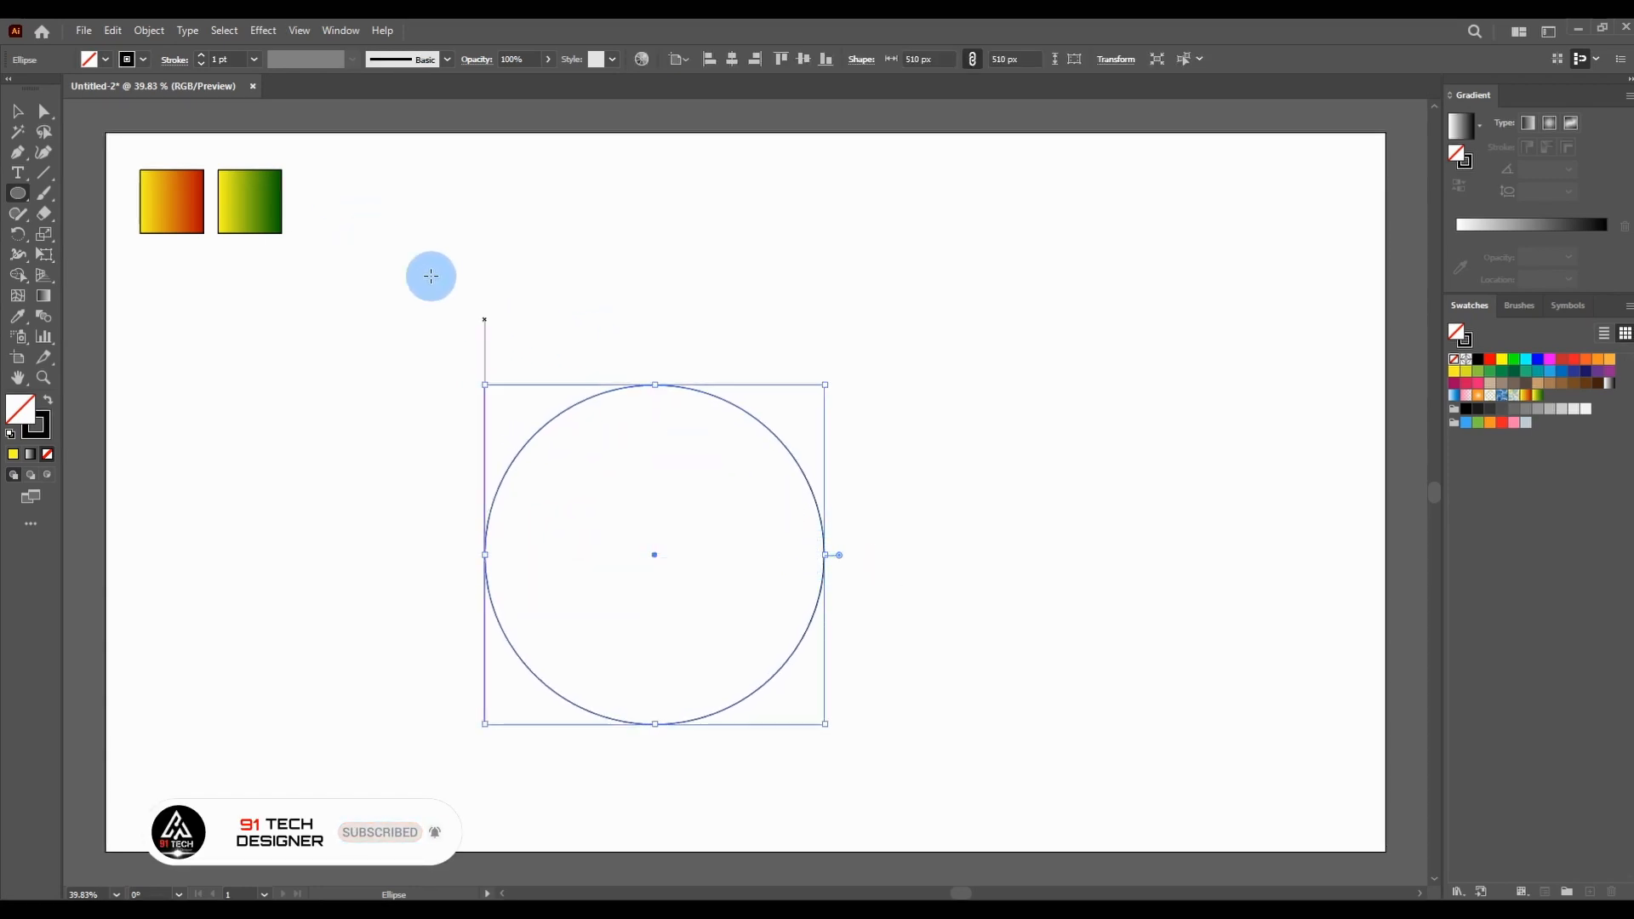
Move the circle higher on the artboard and paste a copy in place, scaled proportionally from its centre to 330 px.
click(24, 113)
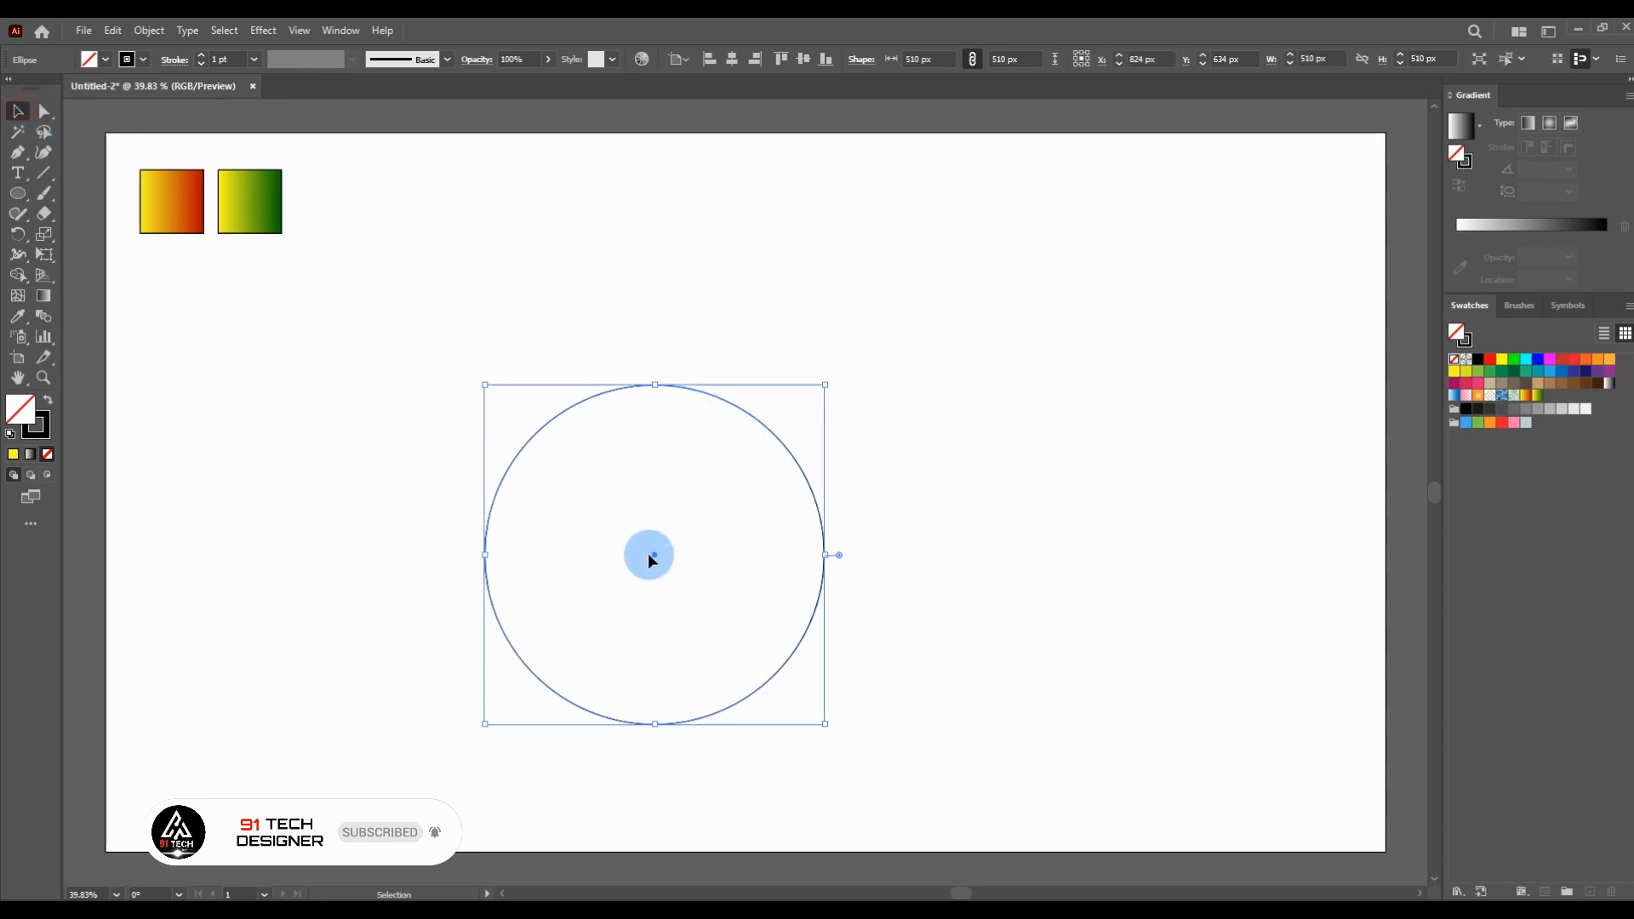
drag(651, 554, 635, 471)
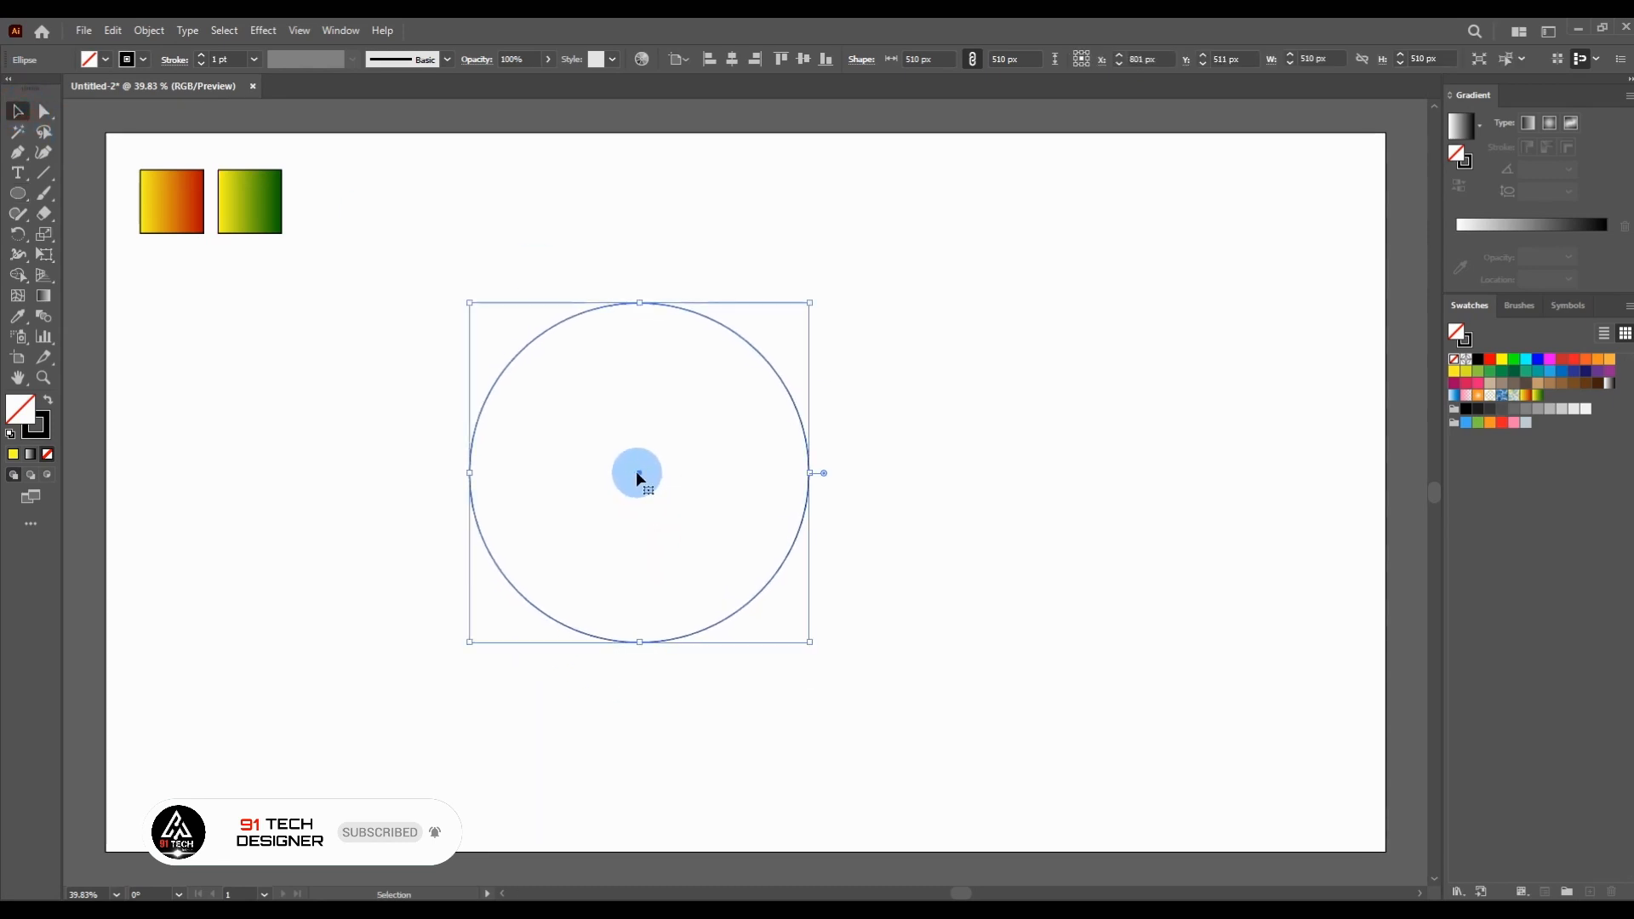
click(119, 35)
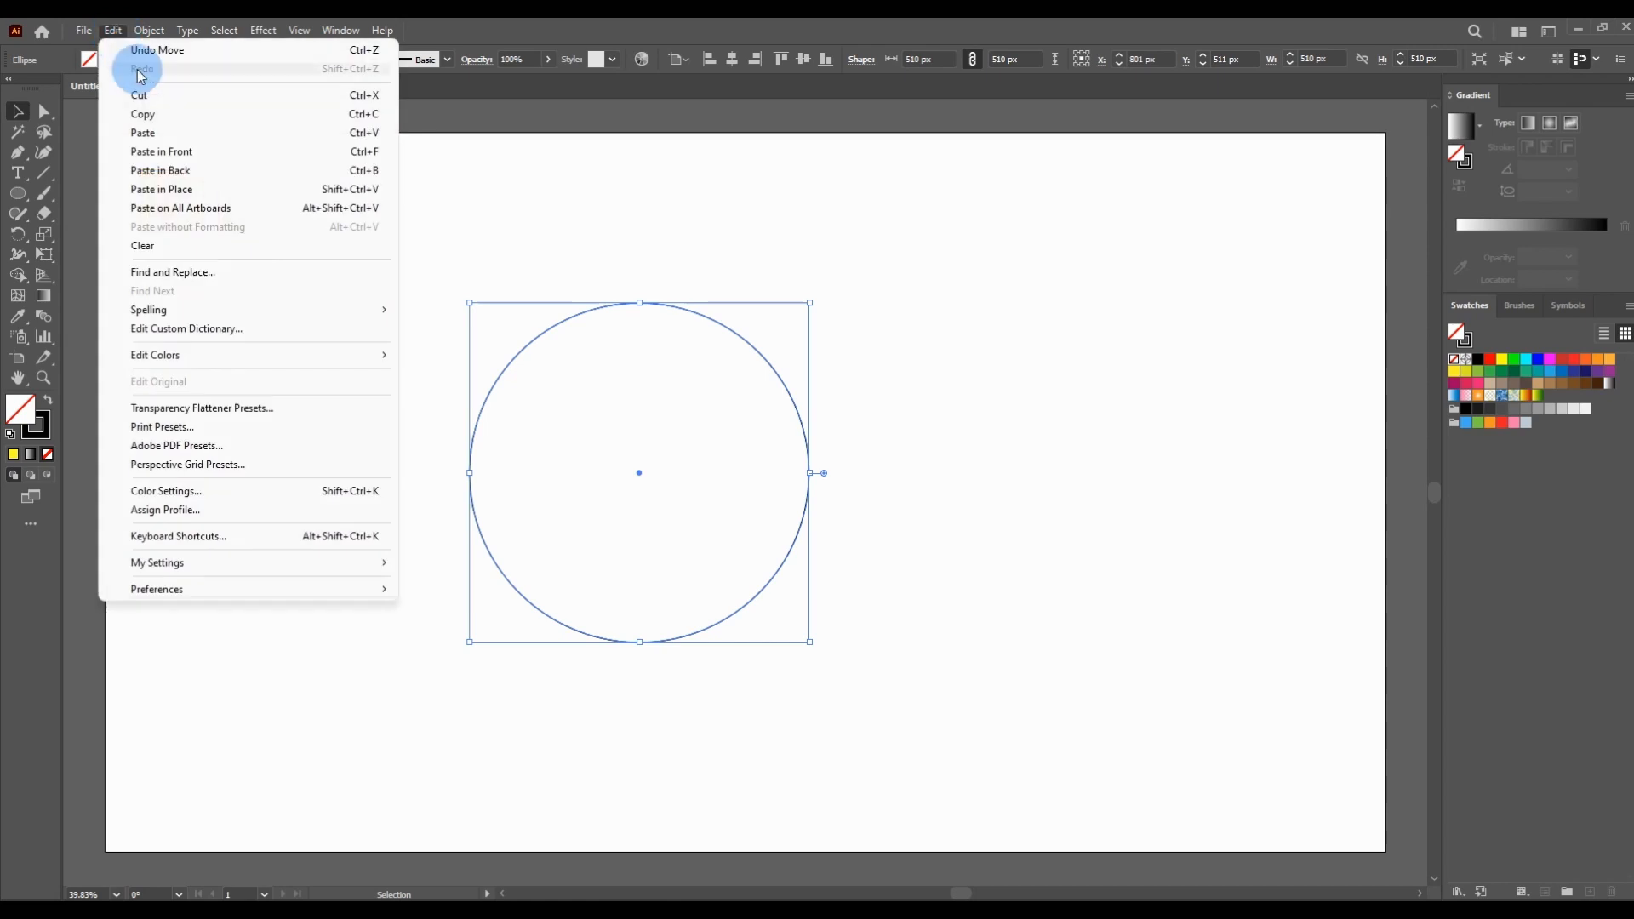
click(195, 121)
click(113, 33)
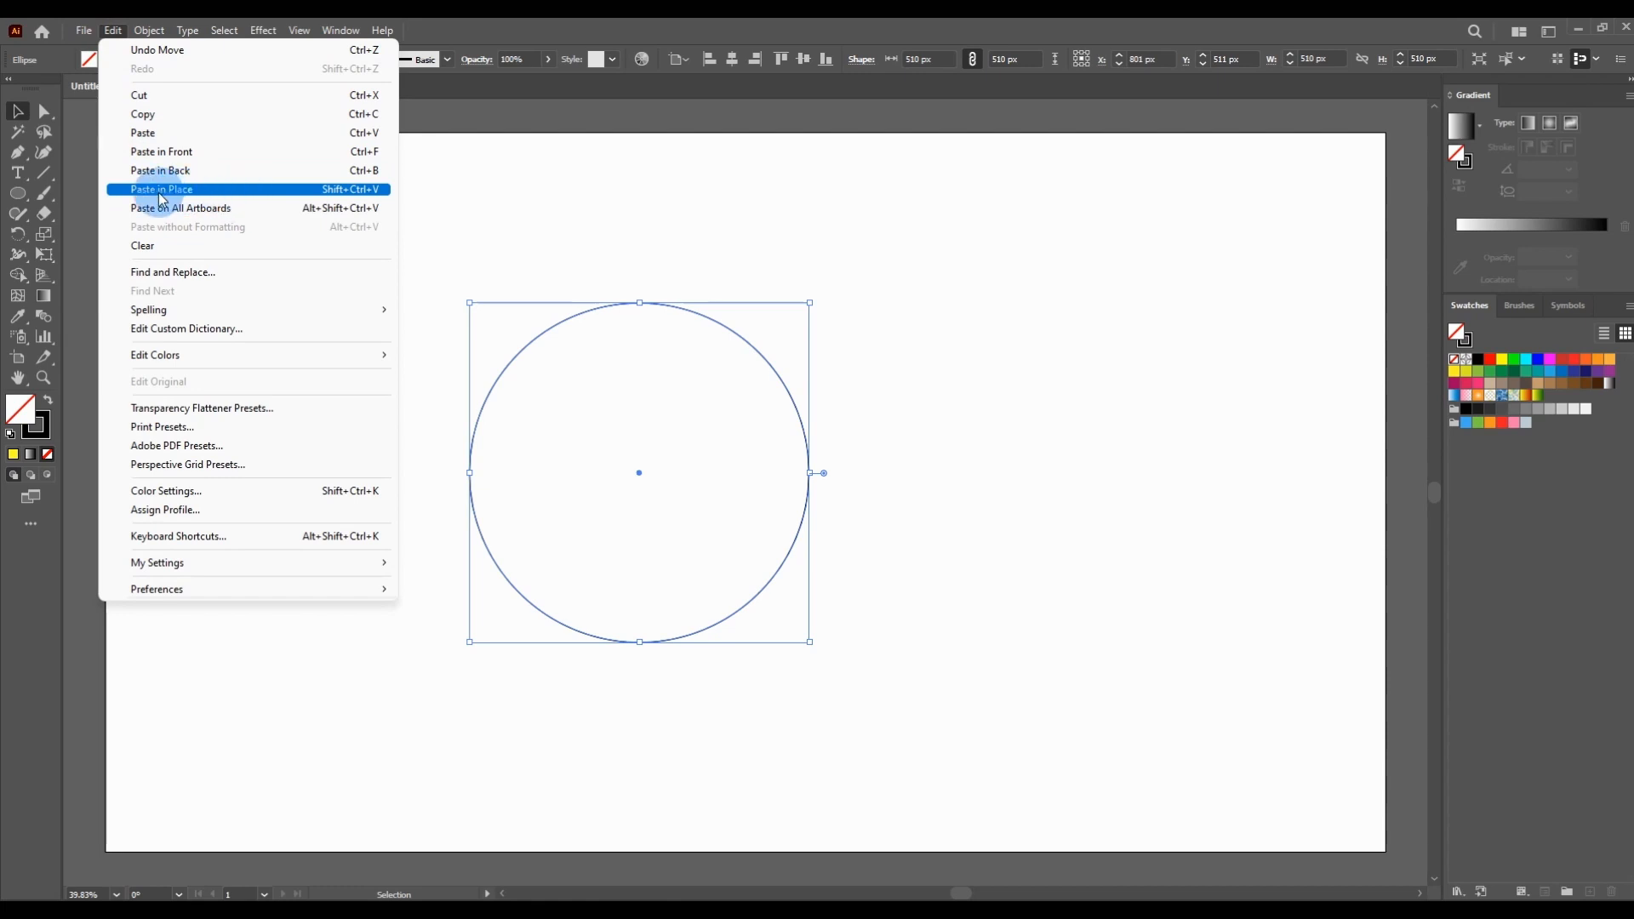
click(201, 189)
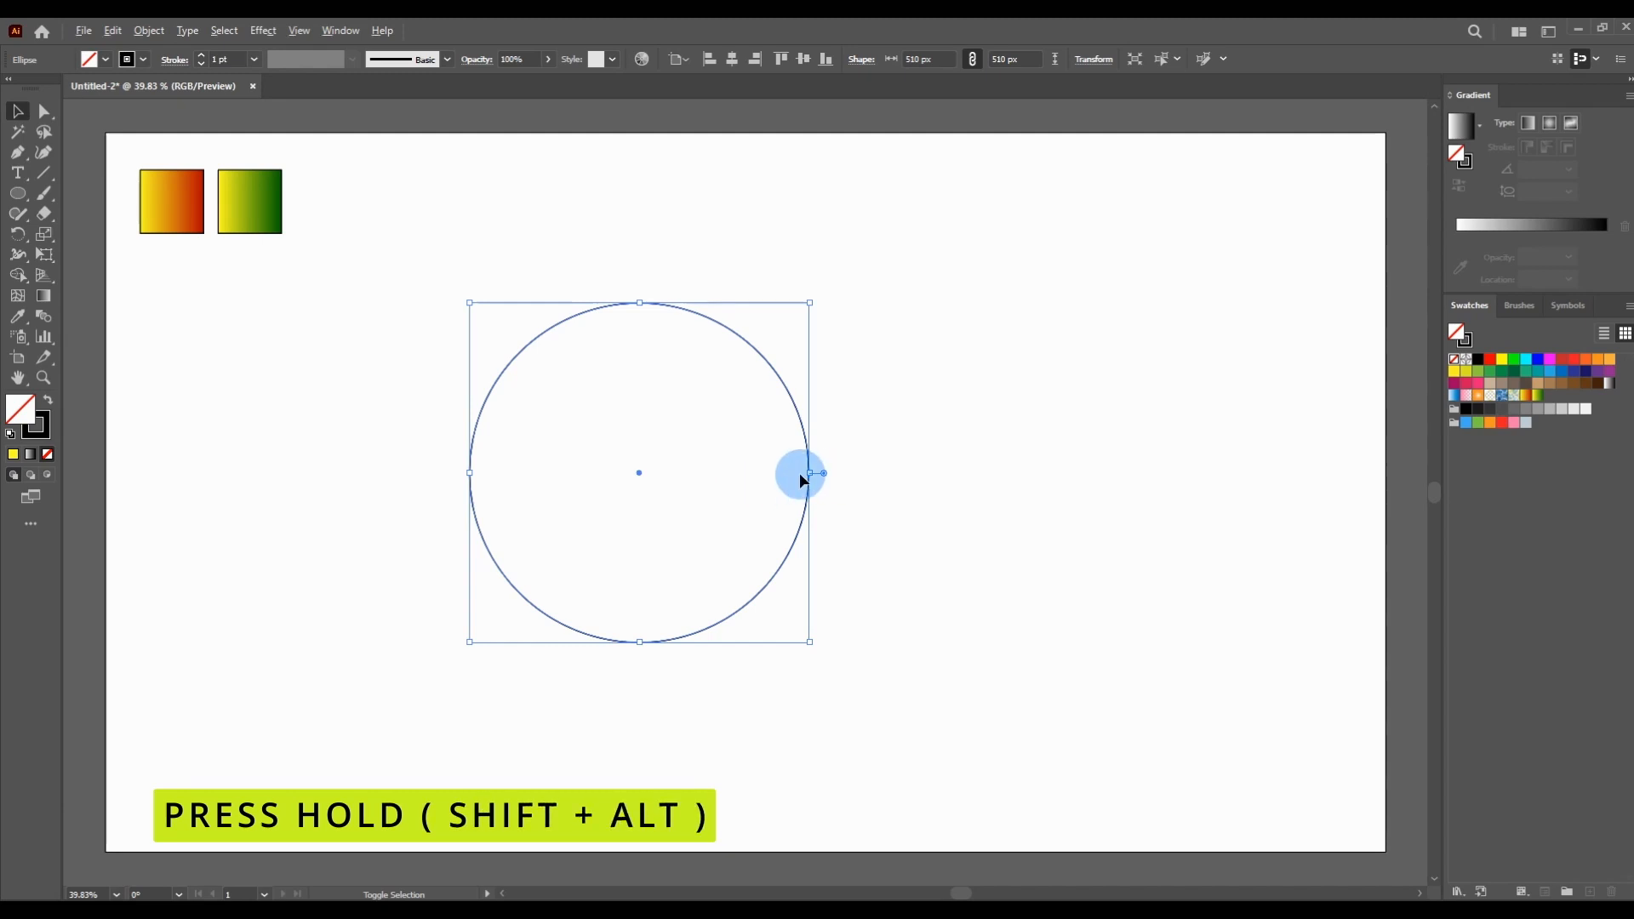
drag(811, 473, 749, 472)
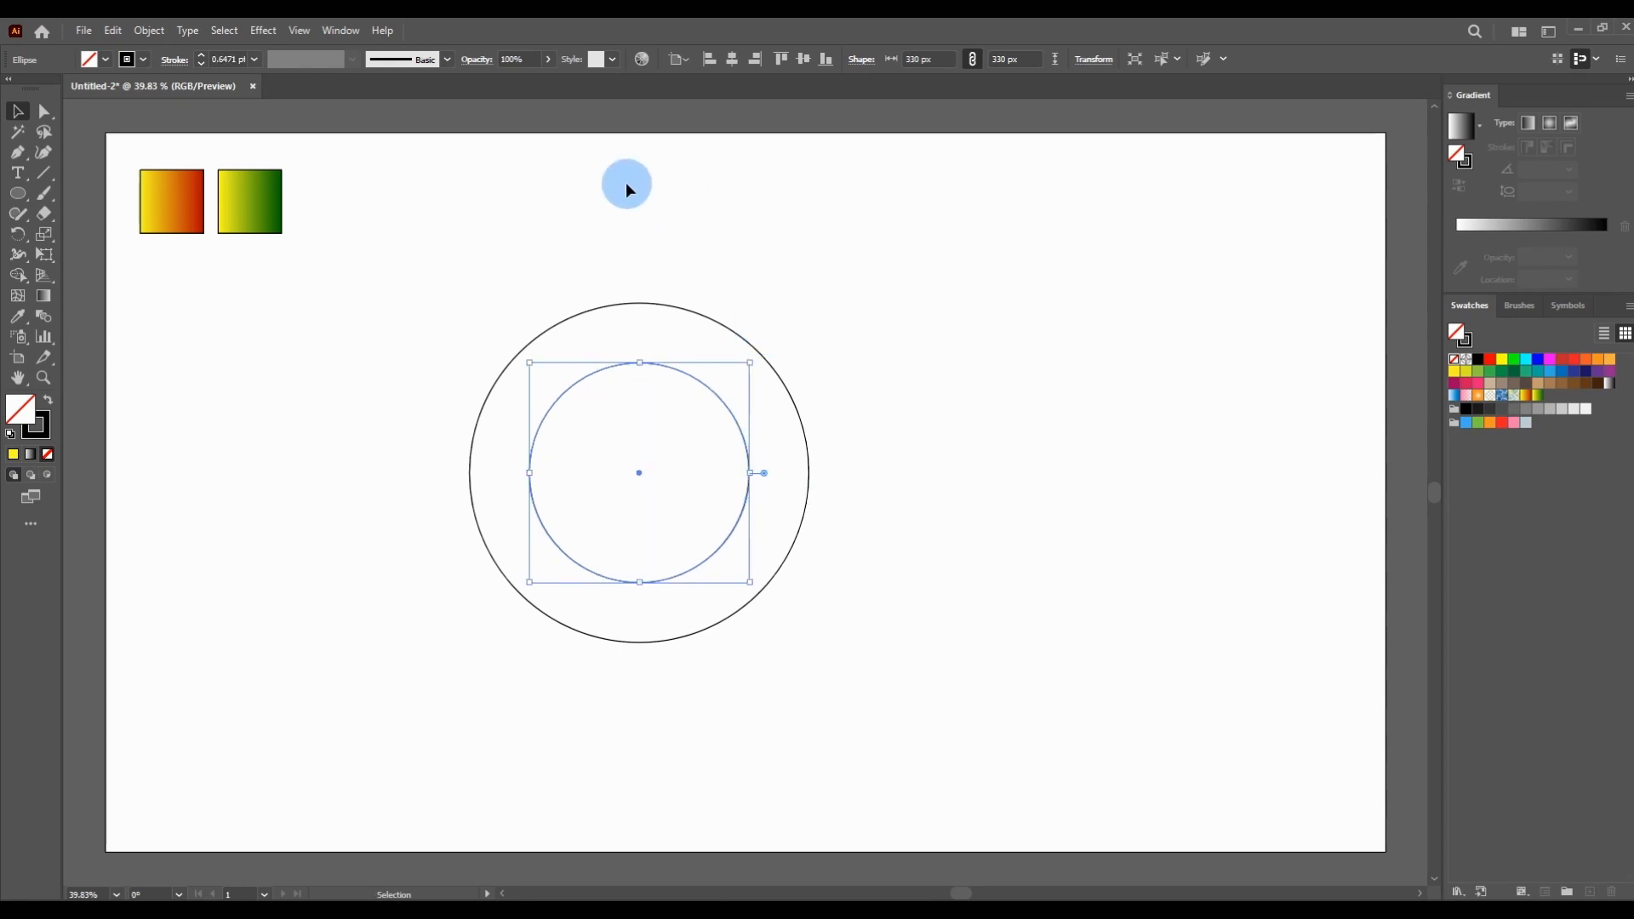
click(577, 194)
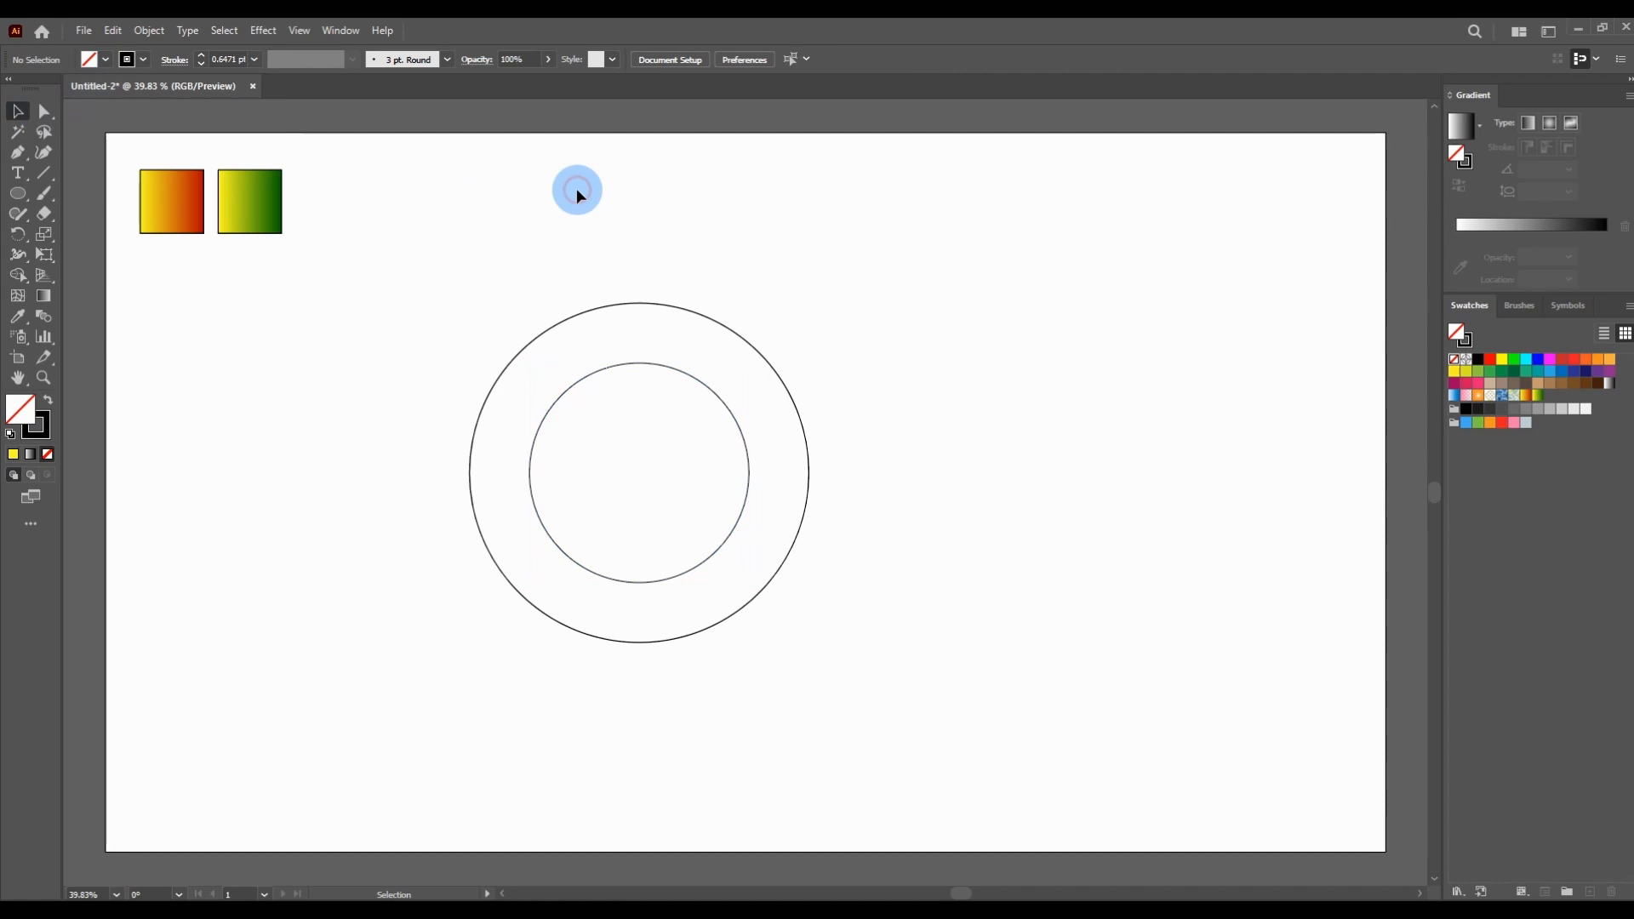
Paste a copy of the outer circle in place and shrink it to 420 px, keeping its left edge fixed and meeting the inner circle's right edge.
click(678, 305)
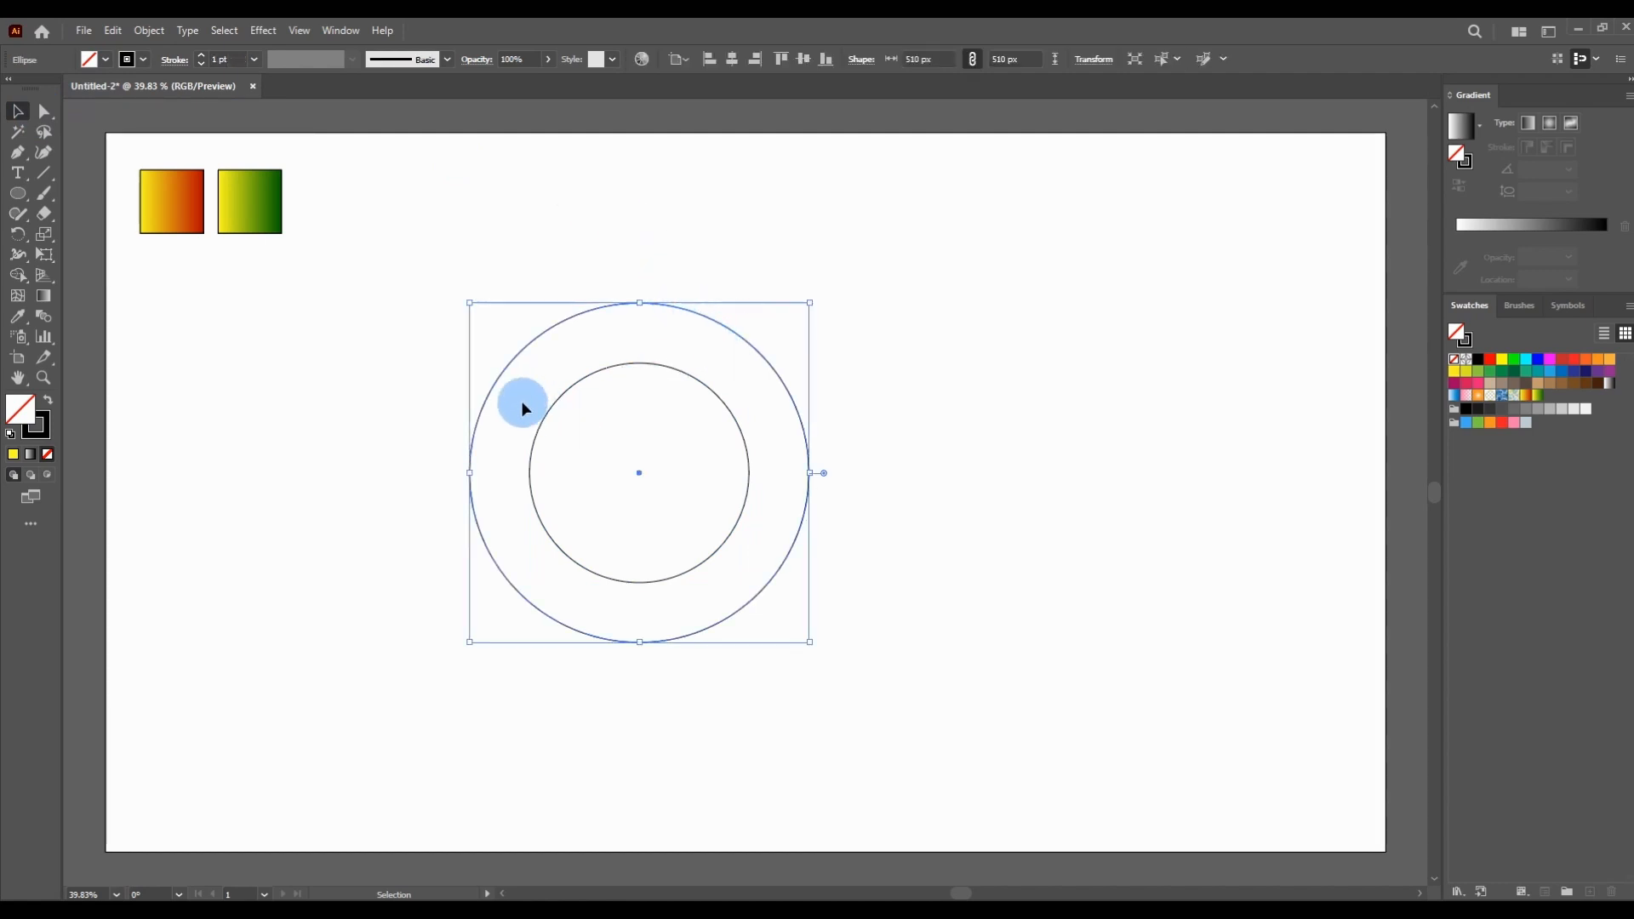
click(113, 32)
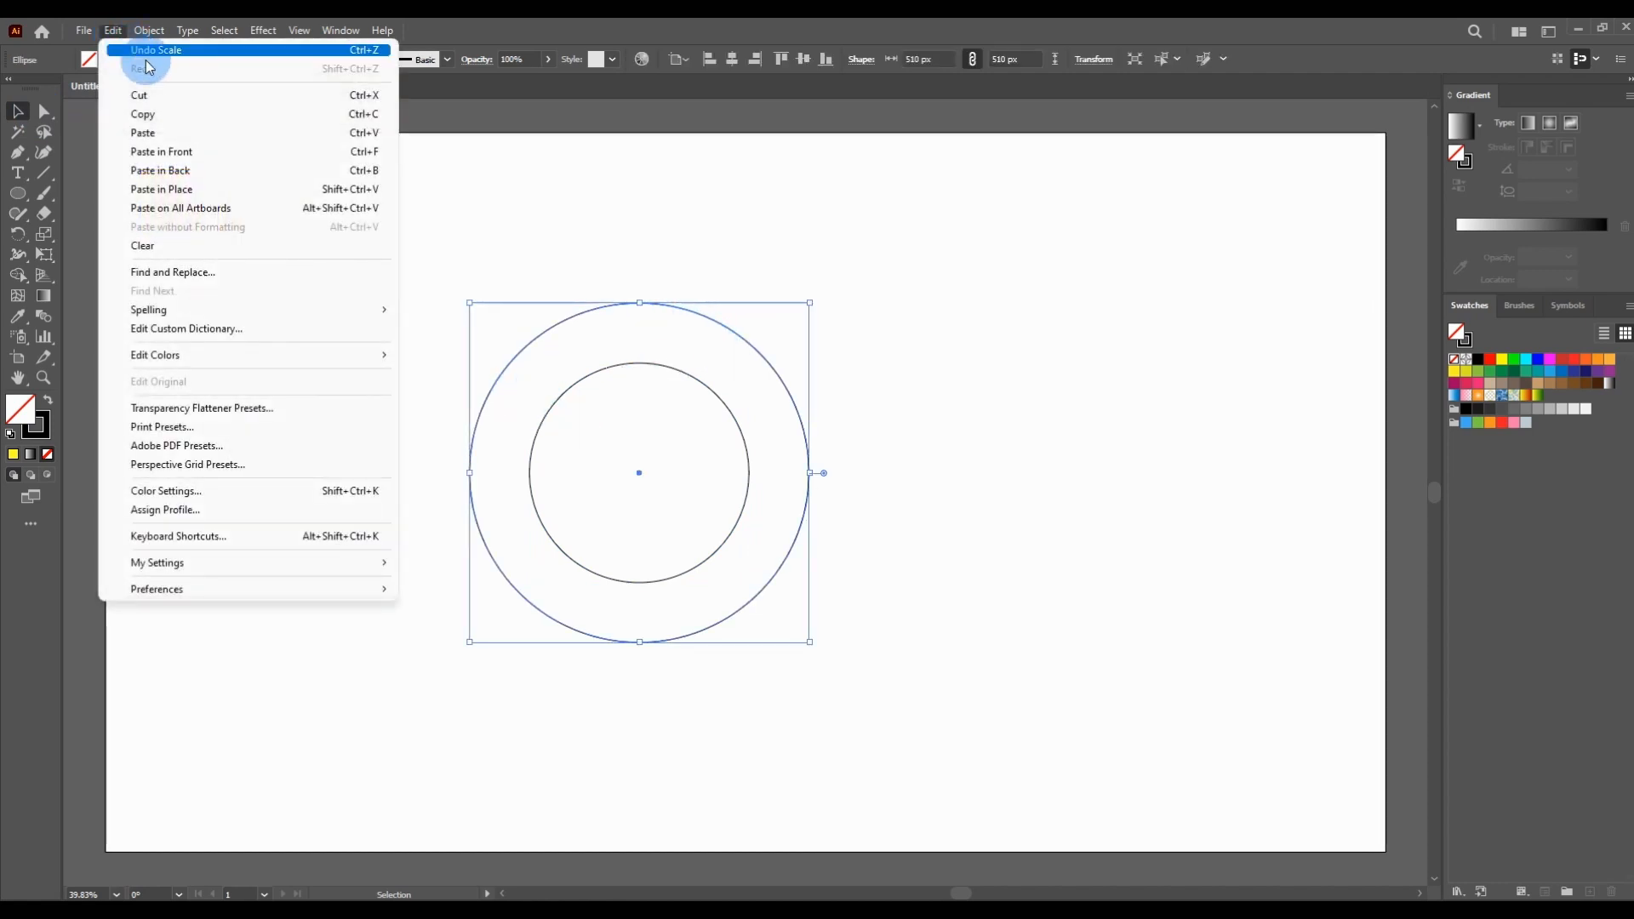
click(140, 114)
click(113, 32)
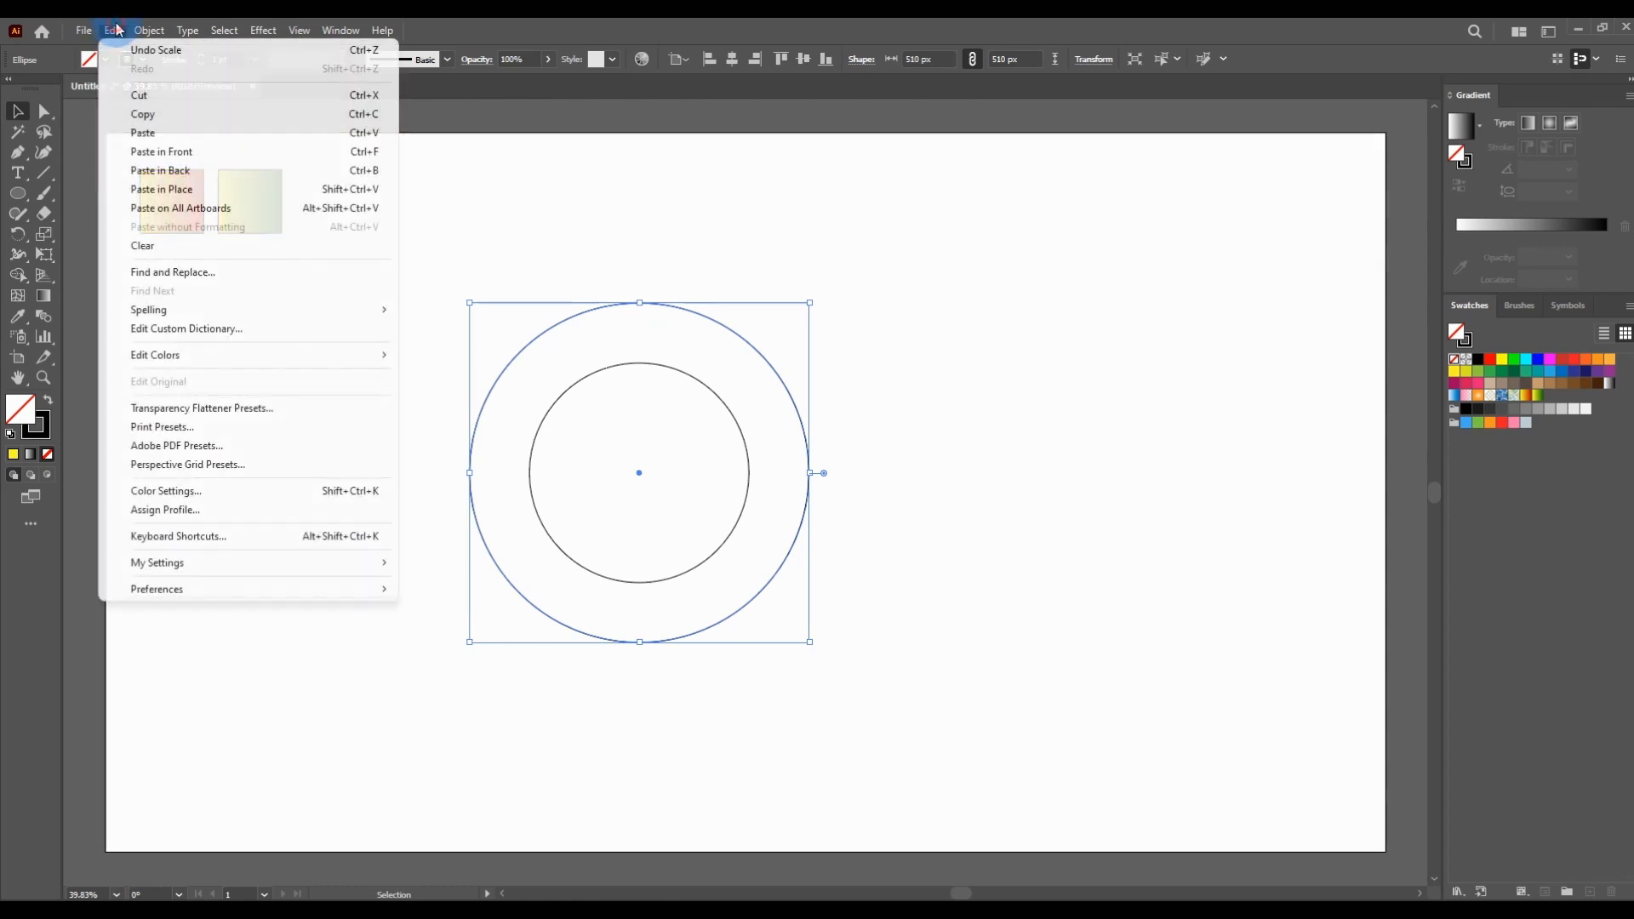
click(177, 189)
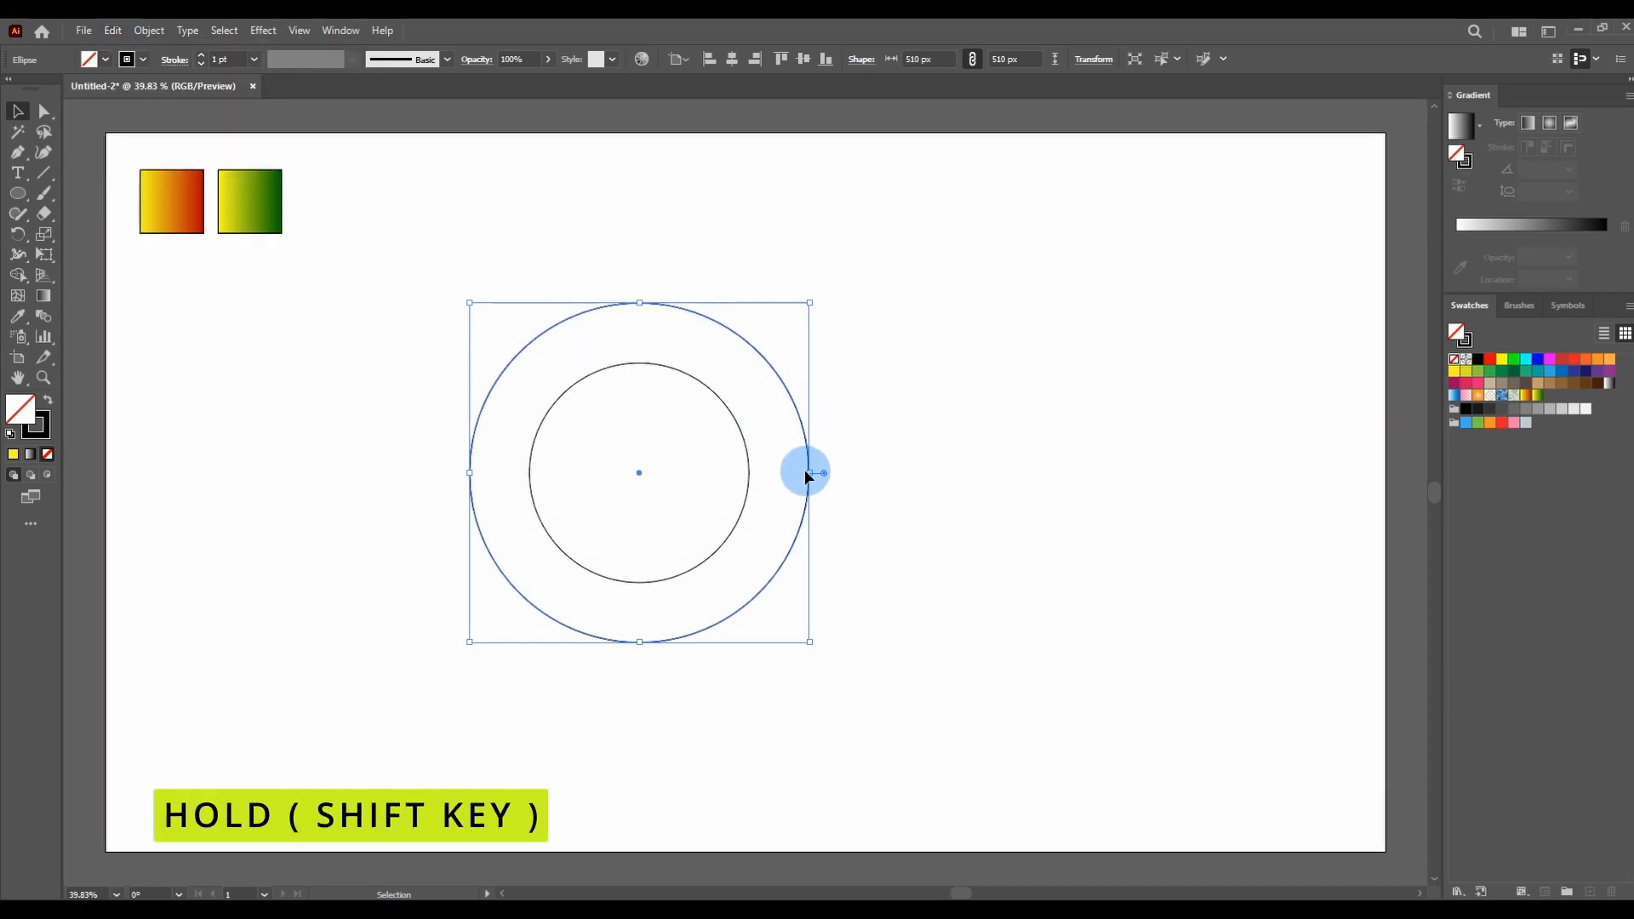
drag(810, 473, 749, 469)
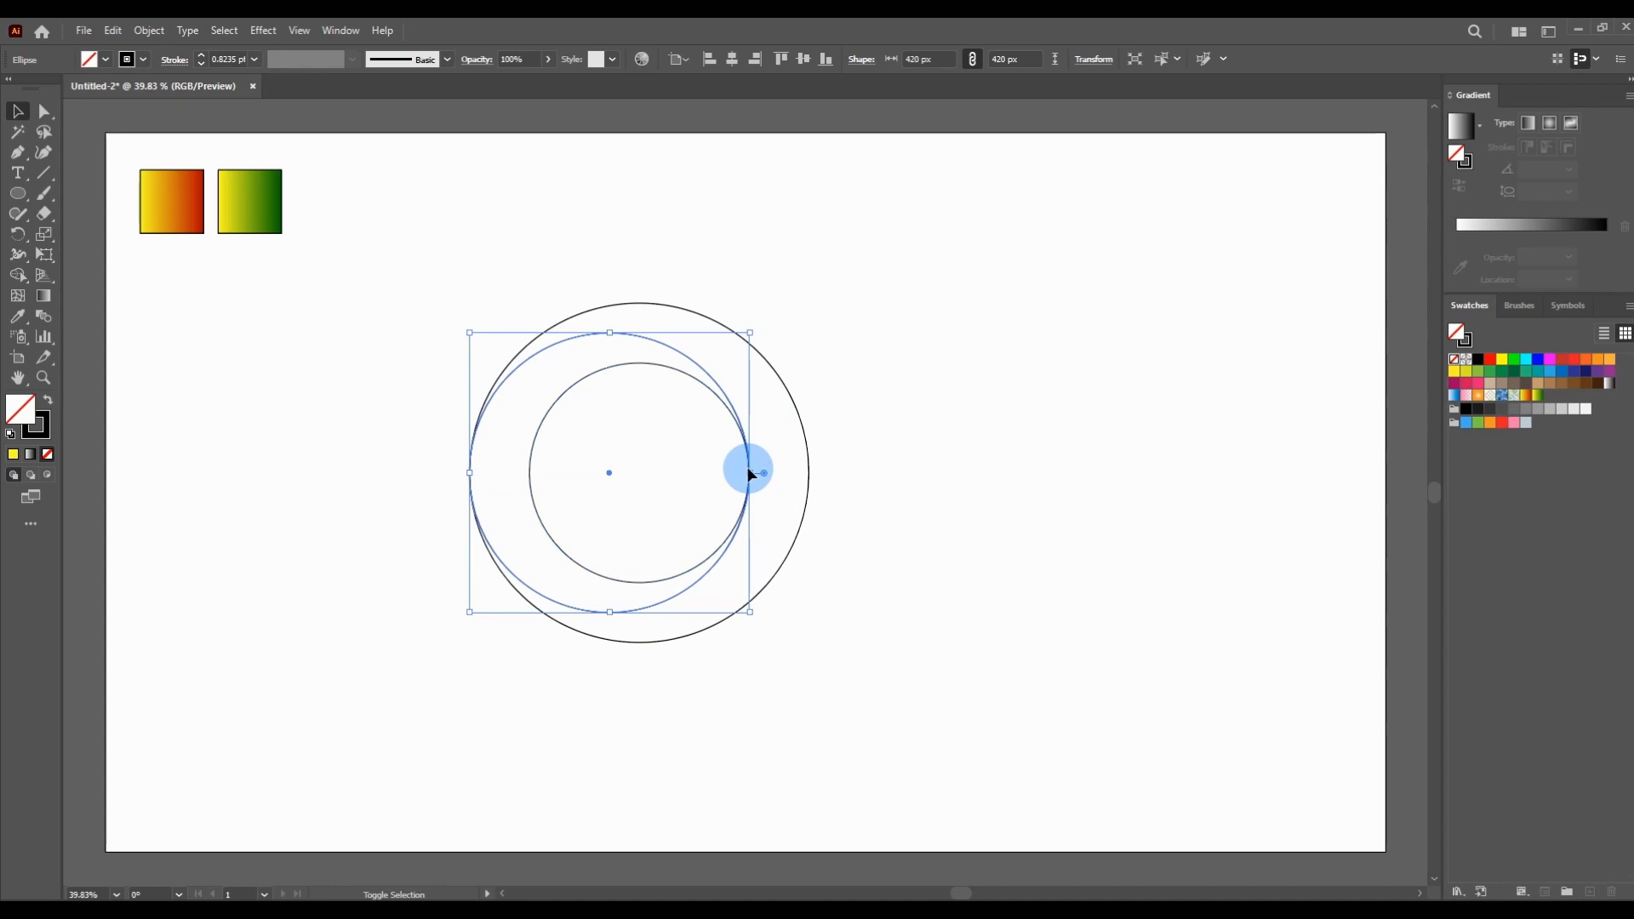
click(908, 332)
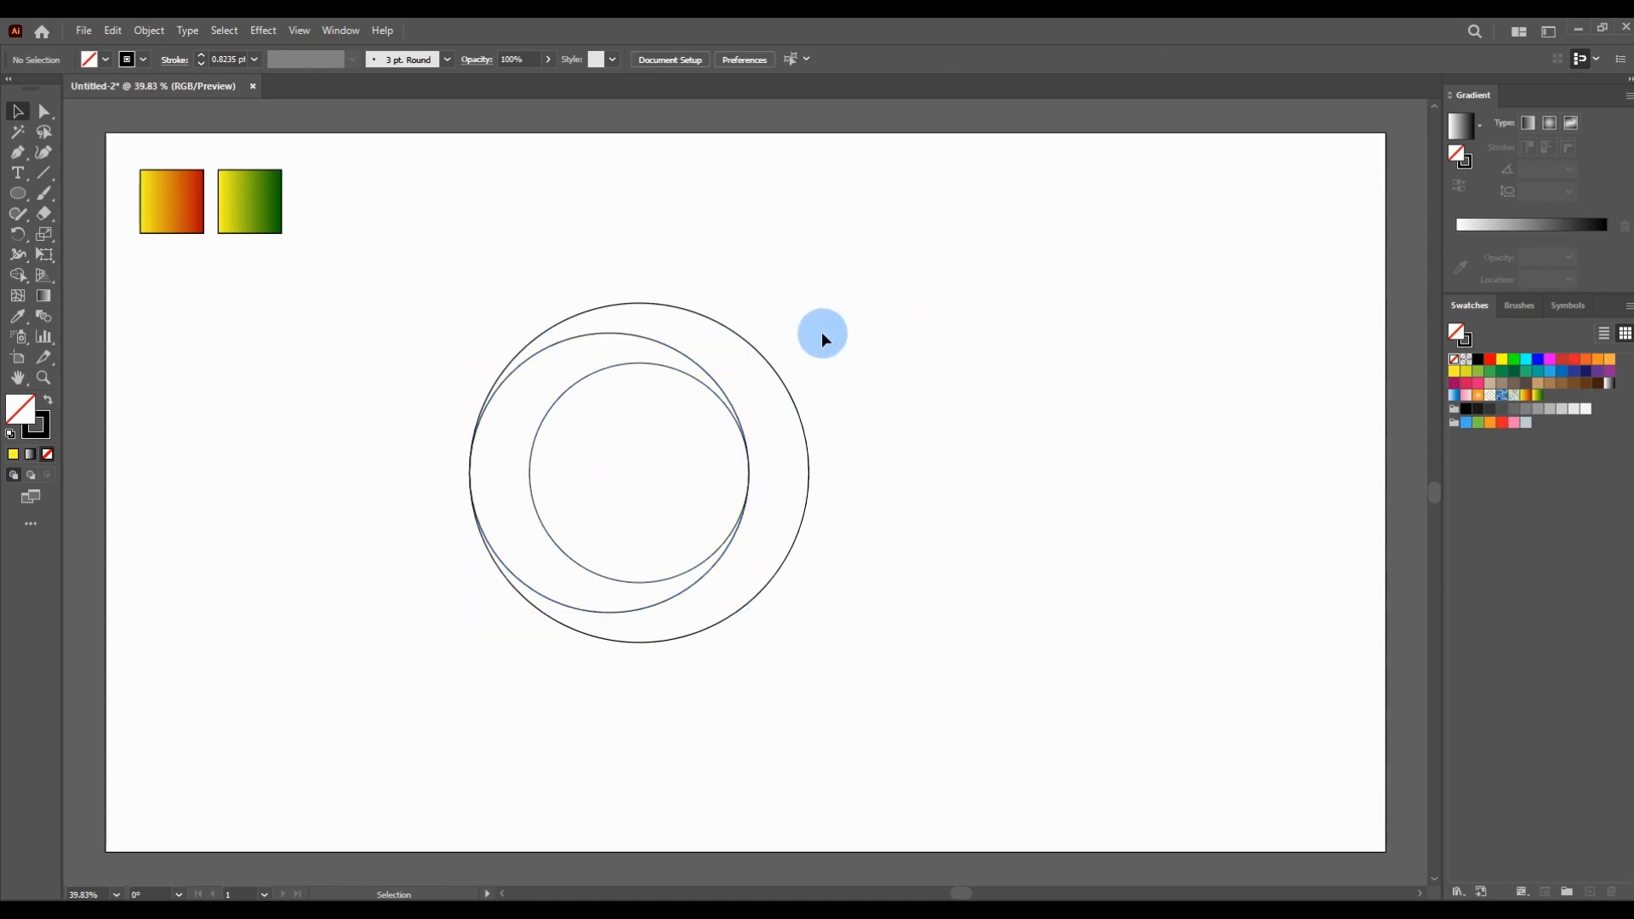
Paste another copy of the outer circle in place and shrink it to 420 px, keeping its right edge fixed and meeting the inner circle's left edge.
click(743, 339)
click(113, 31)
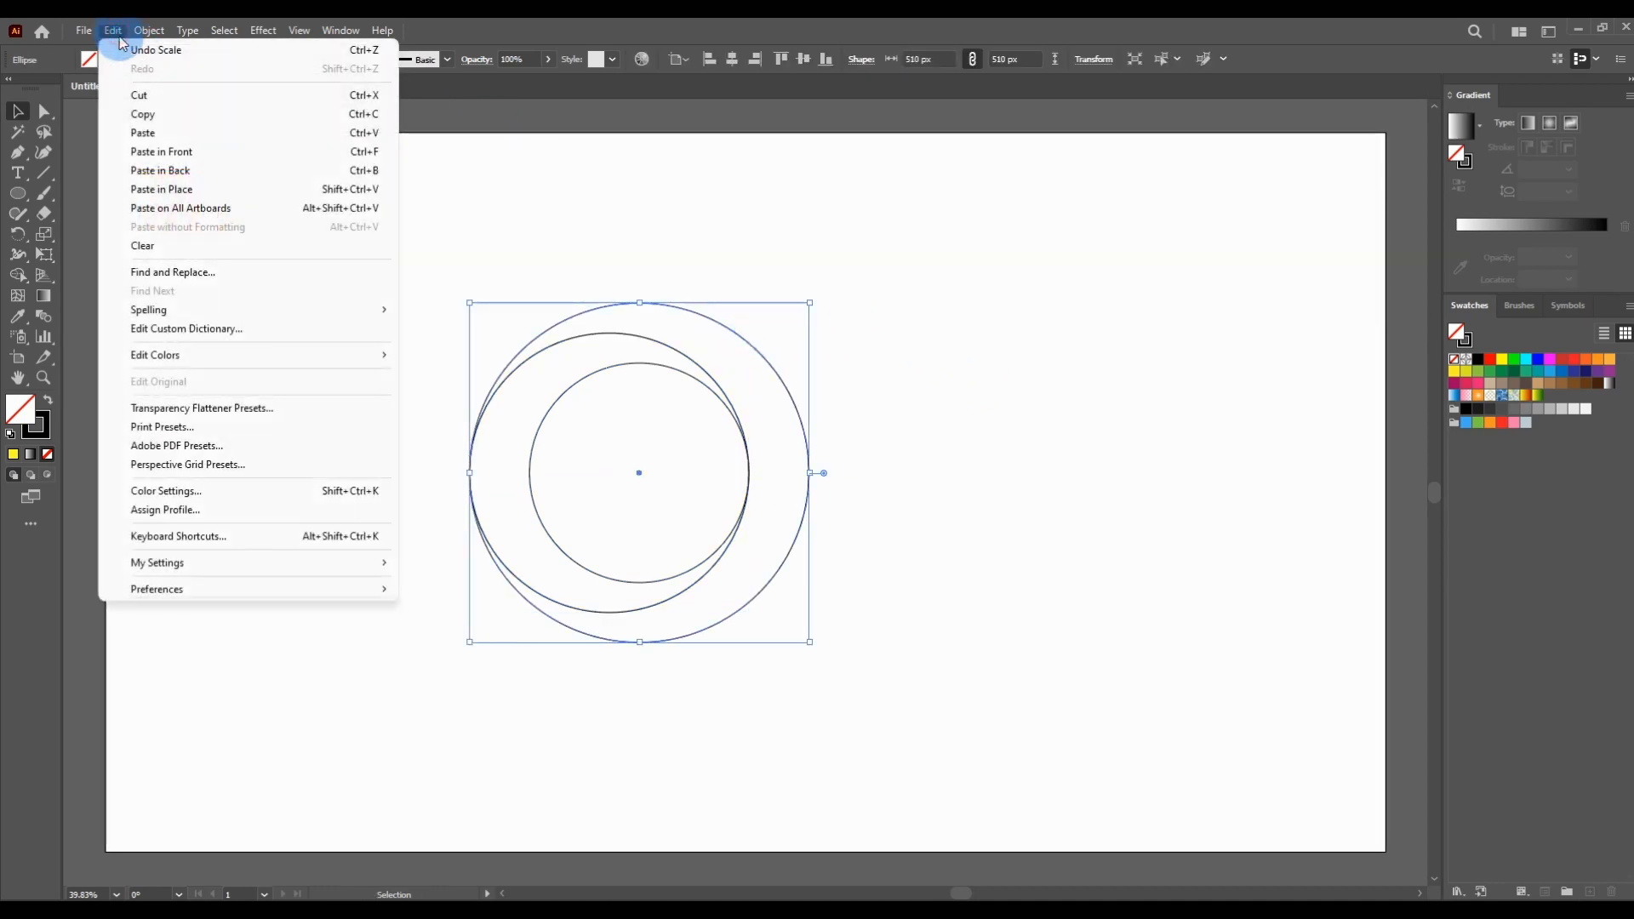
click(149, 119)
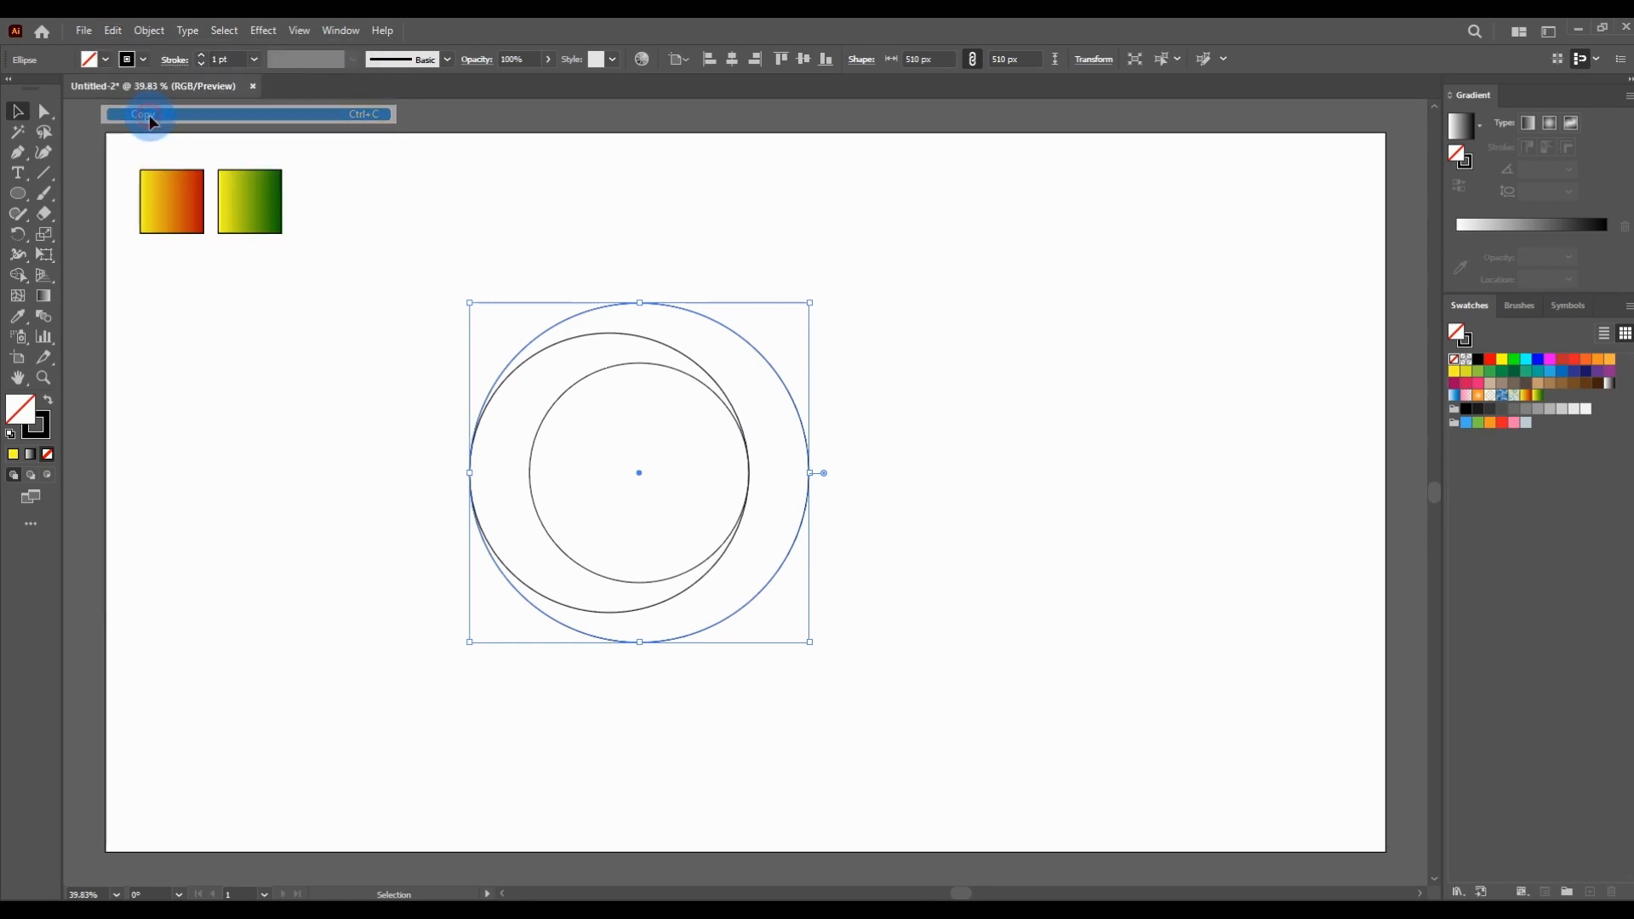
click(112, 30)
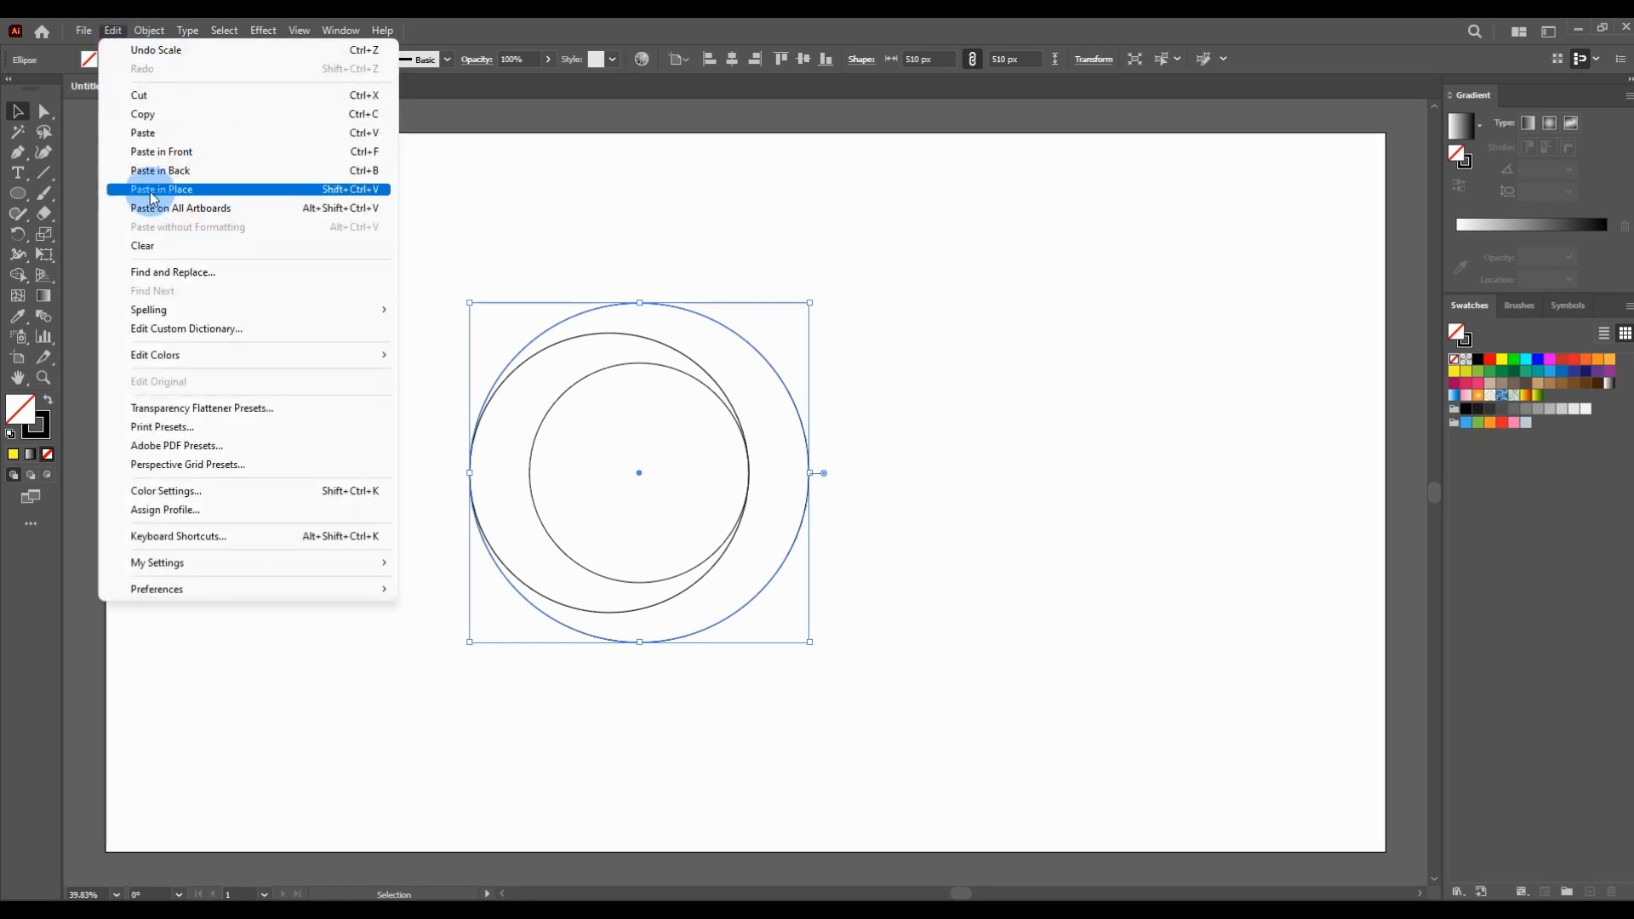
click(184, 190)
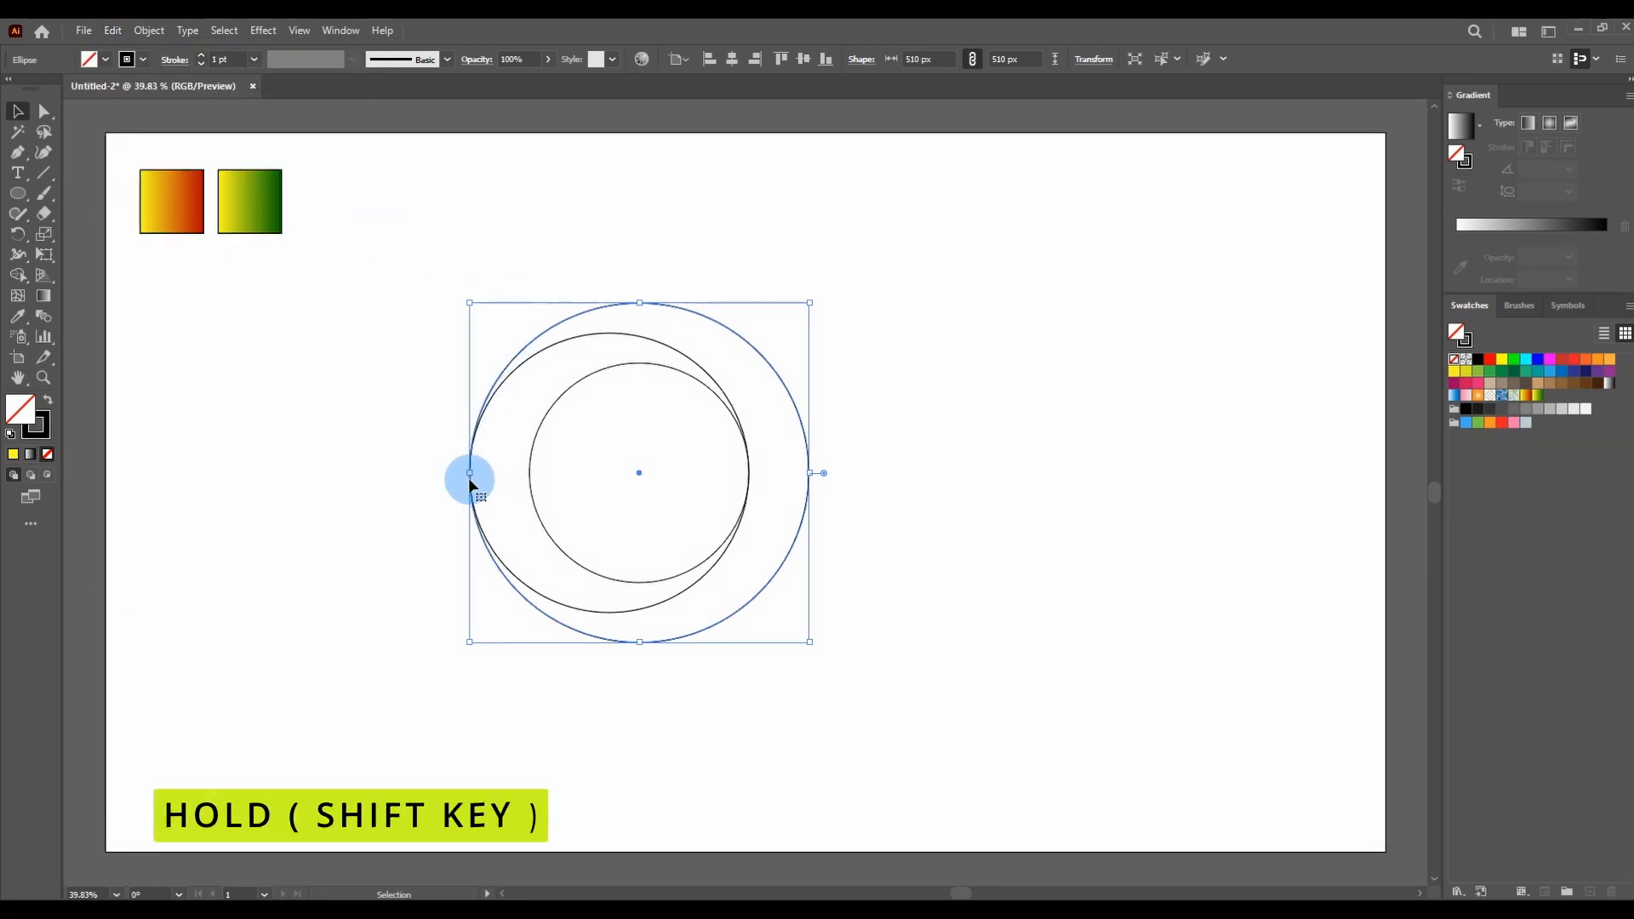
drag(469, 471, 531, 474)
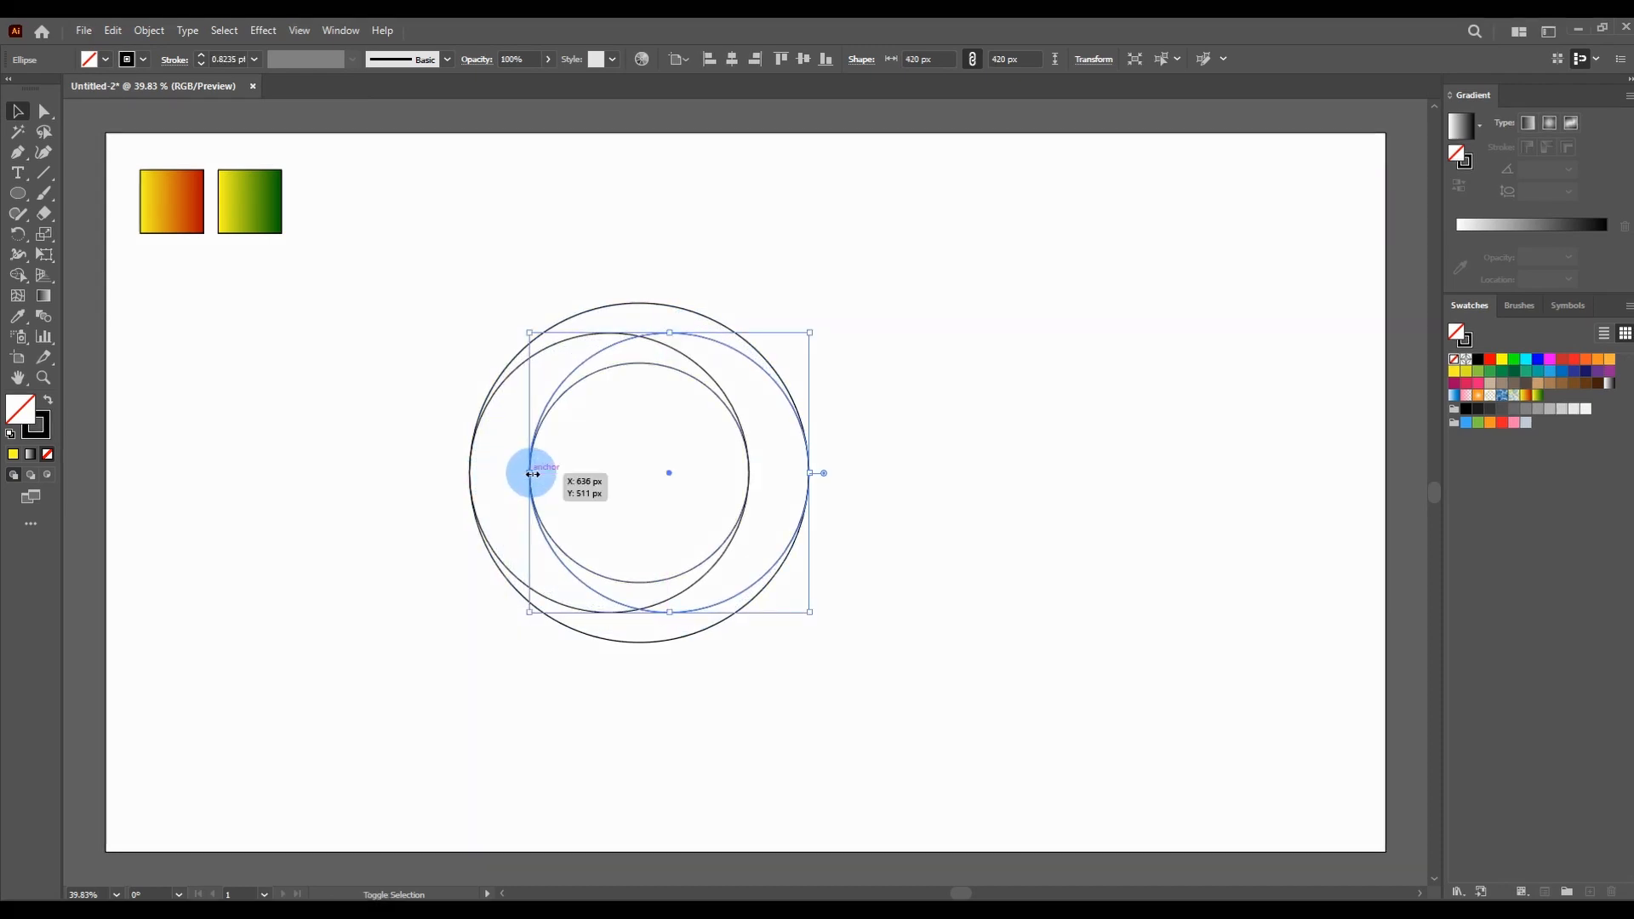
click(318, 386)
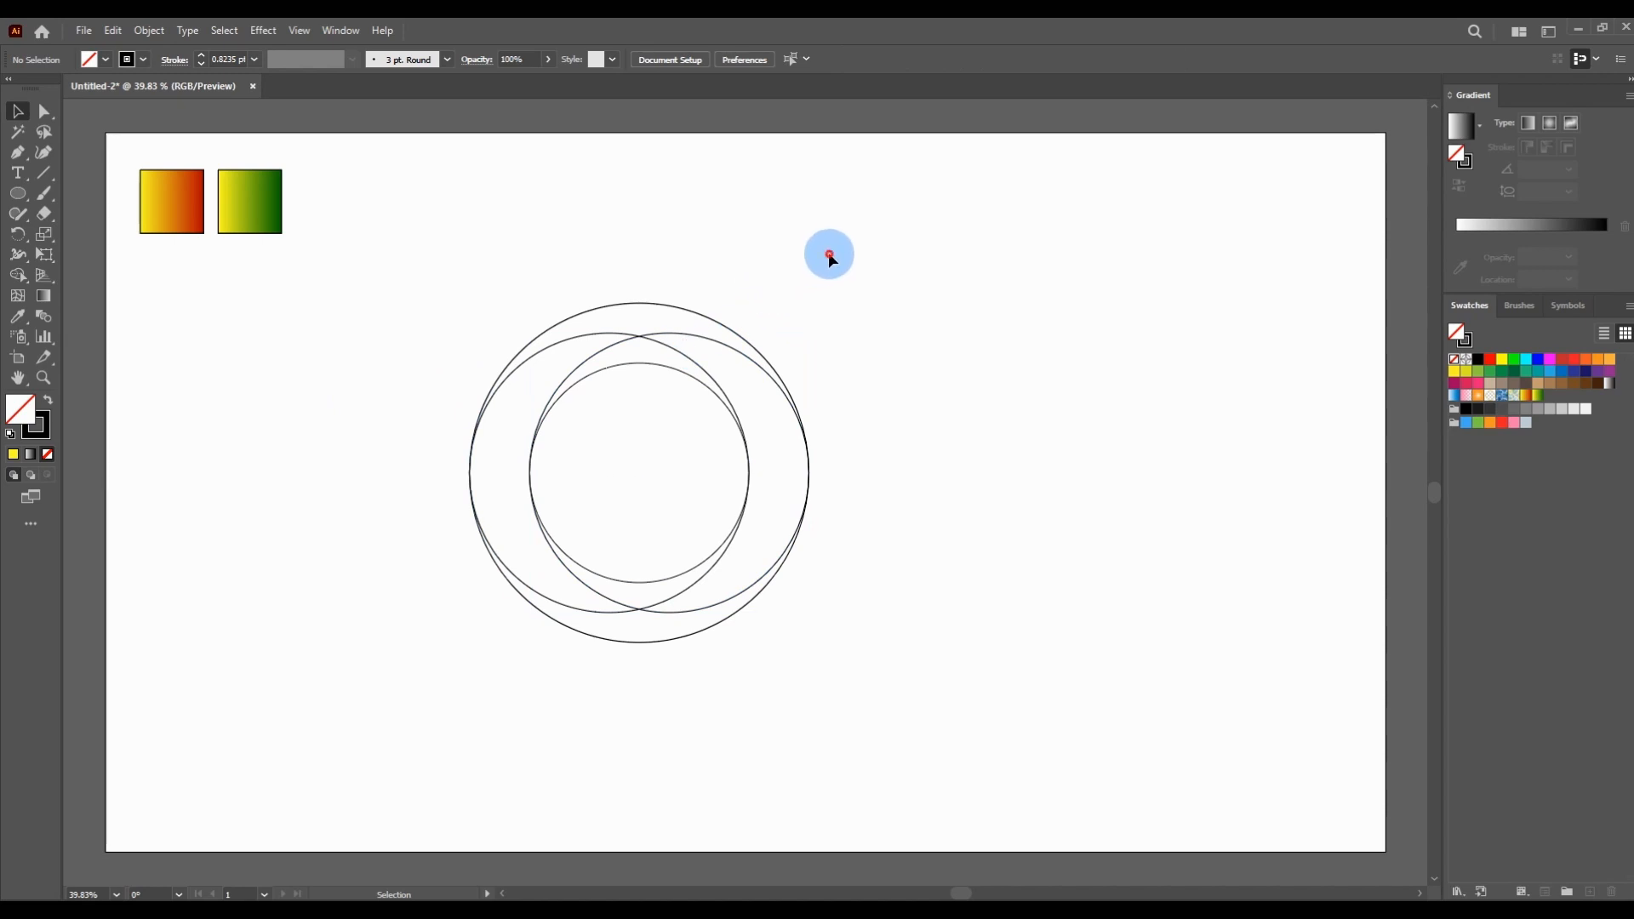
Group all four overlapping circles into one object.
drag(829, 254, 379, 711)
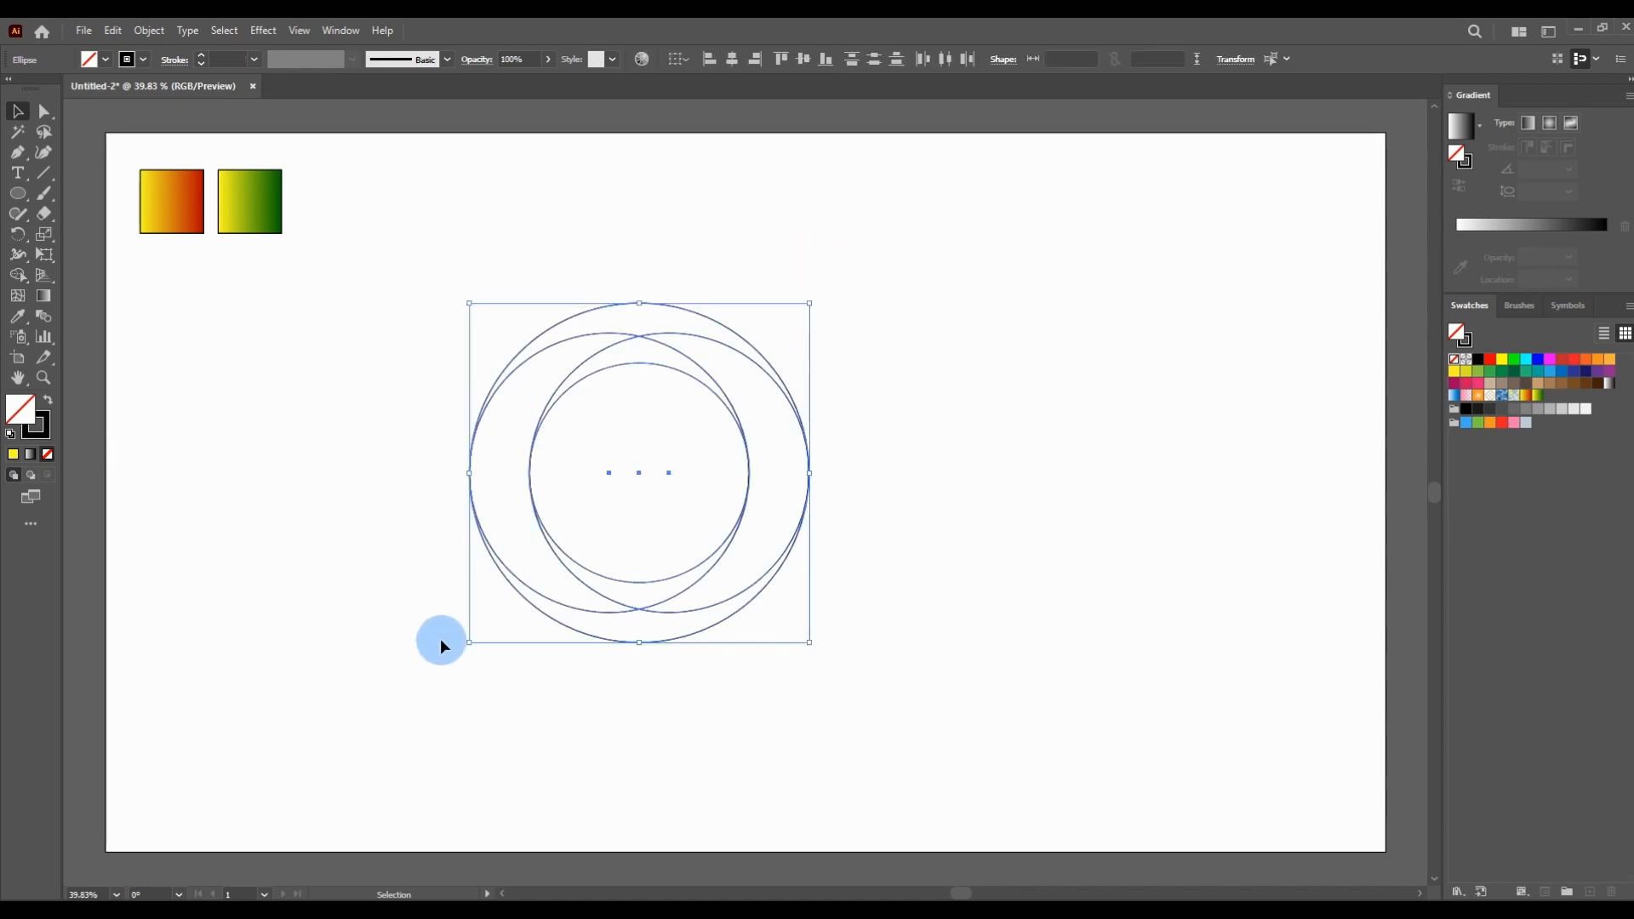
right_click(513, 413)
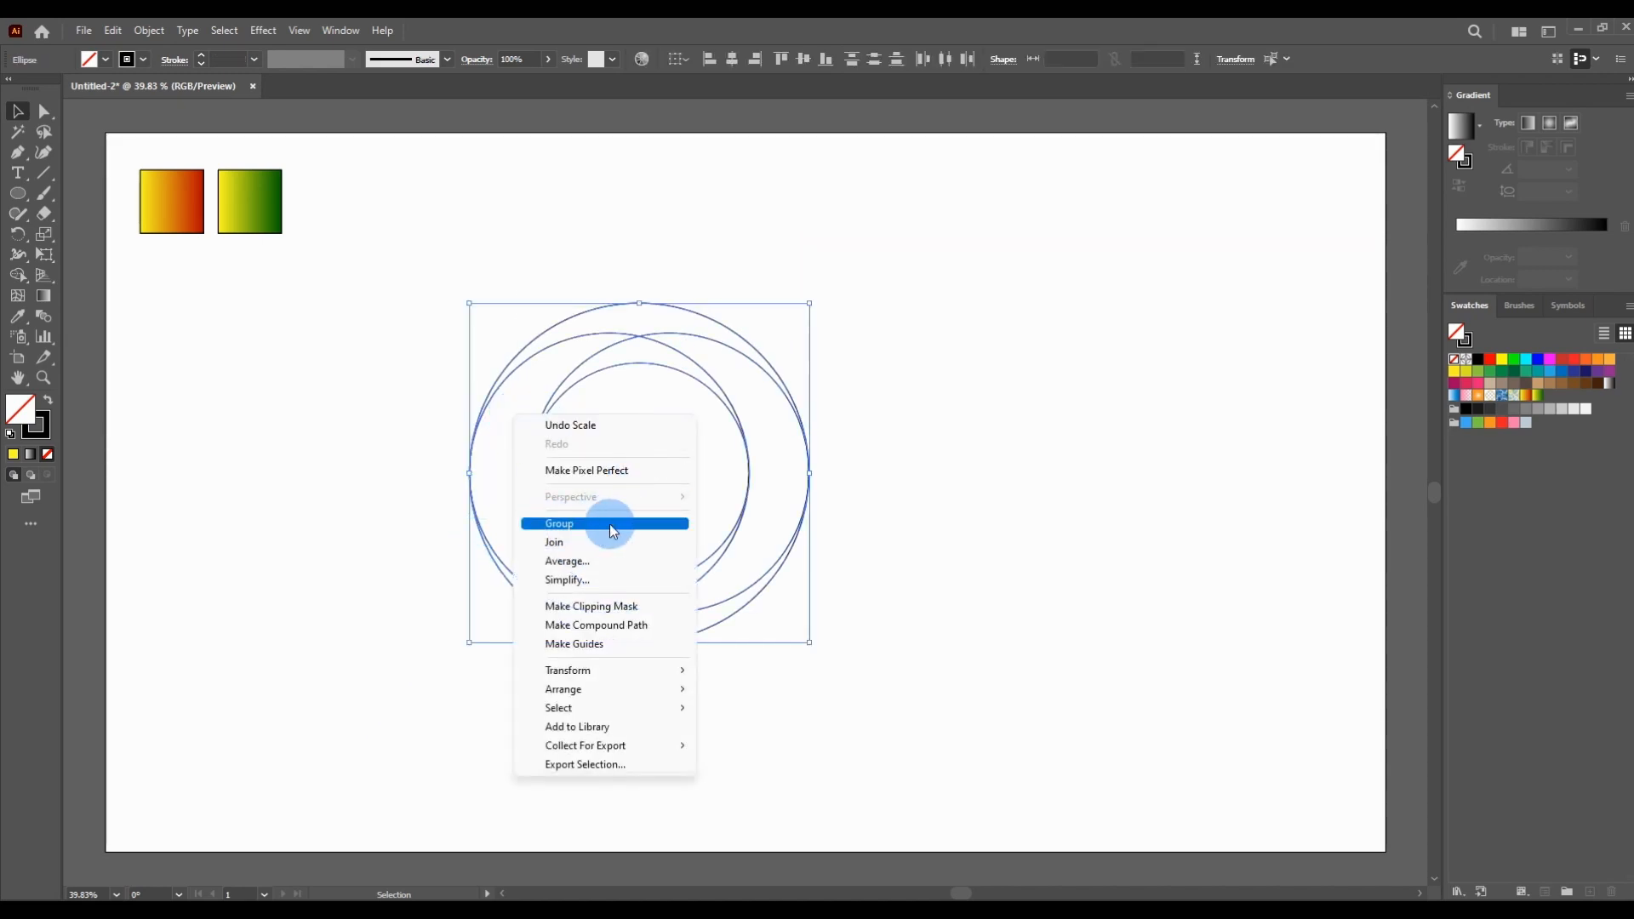
click(559, 525)
click(391, 441)
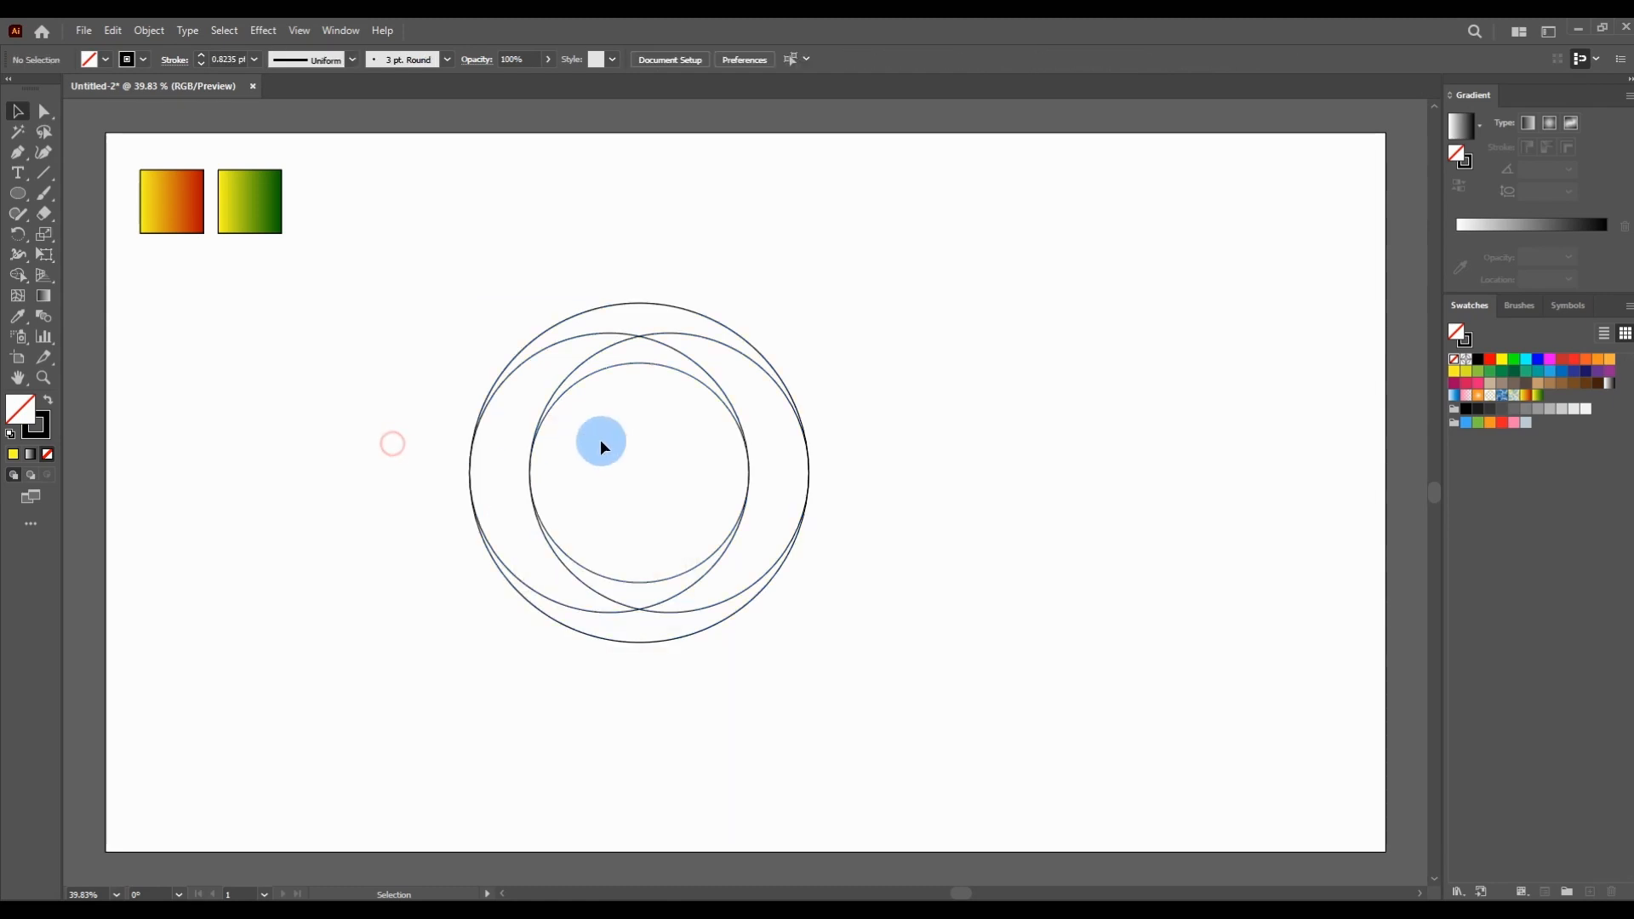
Draw a tall narrow rectangle about 72 px wide and 570 px high beside the circle group.
scroll(600, 441, up, 1)
scroll(600, 440, down, 1)
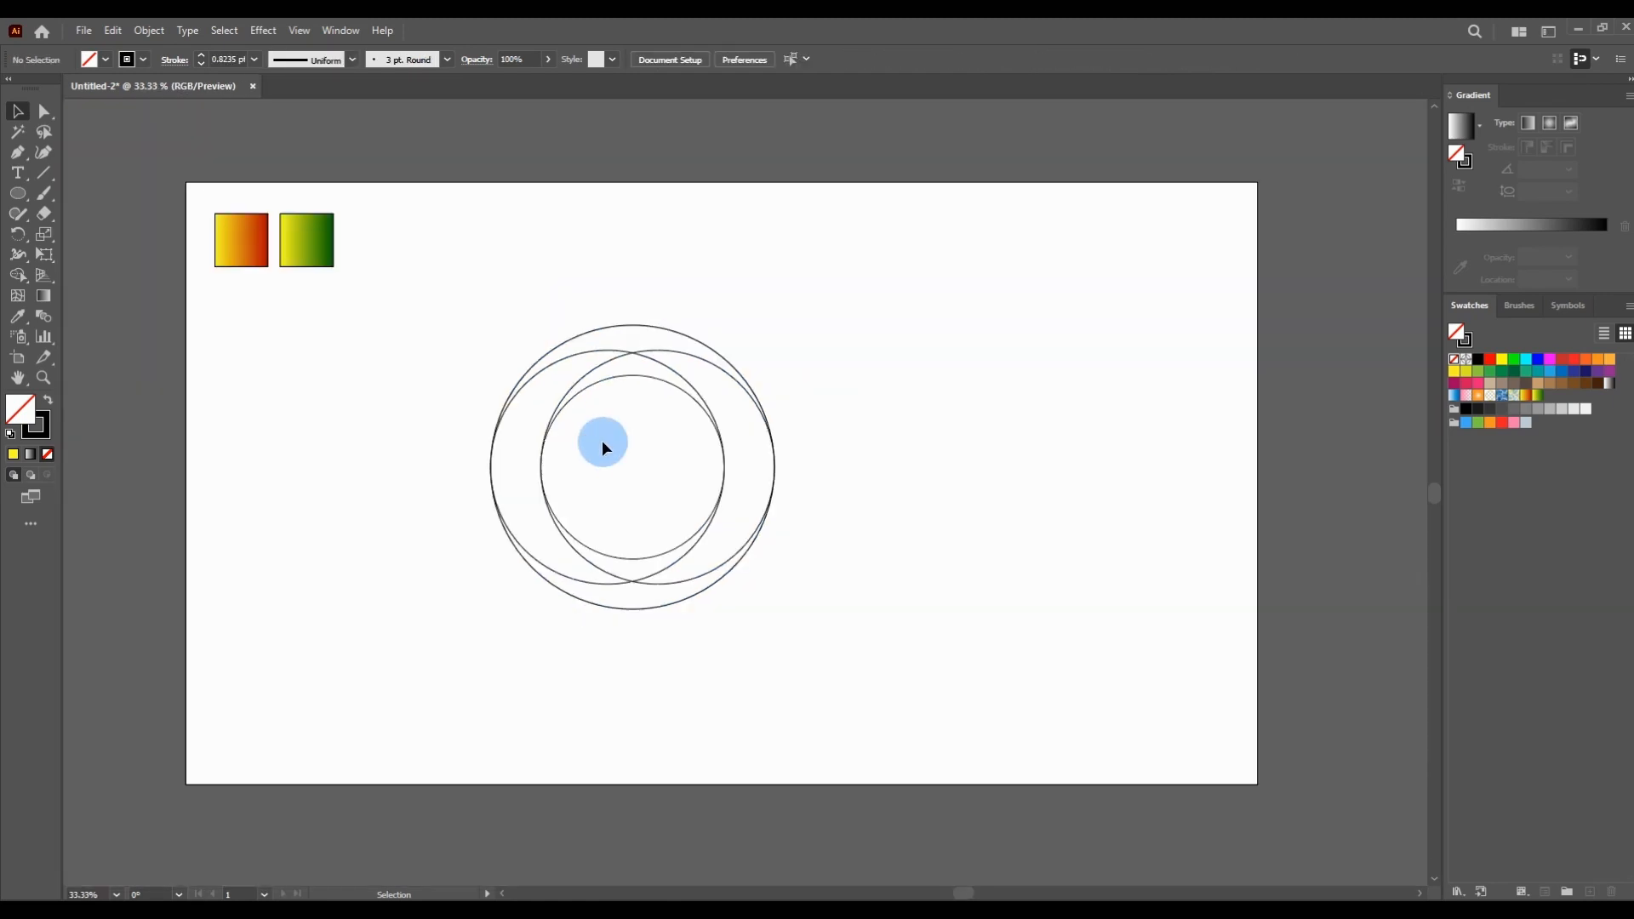
scroll(602, 445, up, 1)
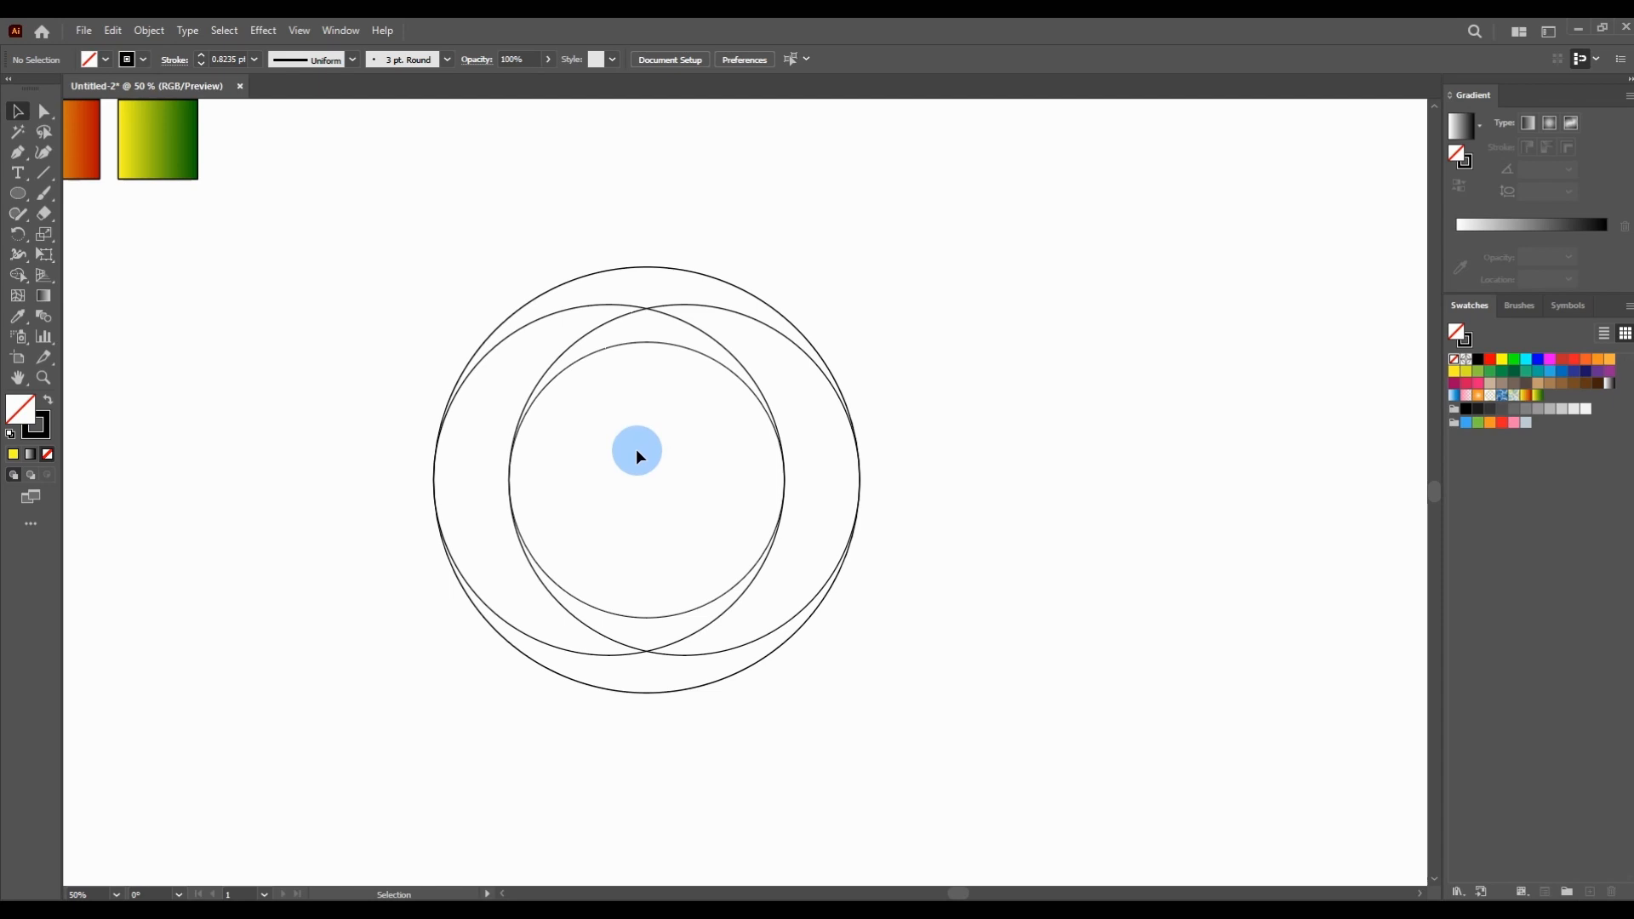
scroll(620, 444, down, 1)
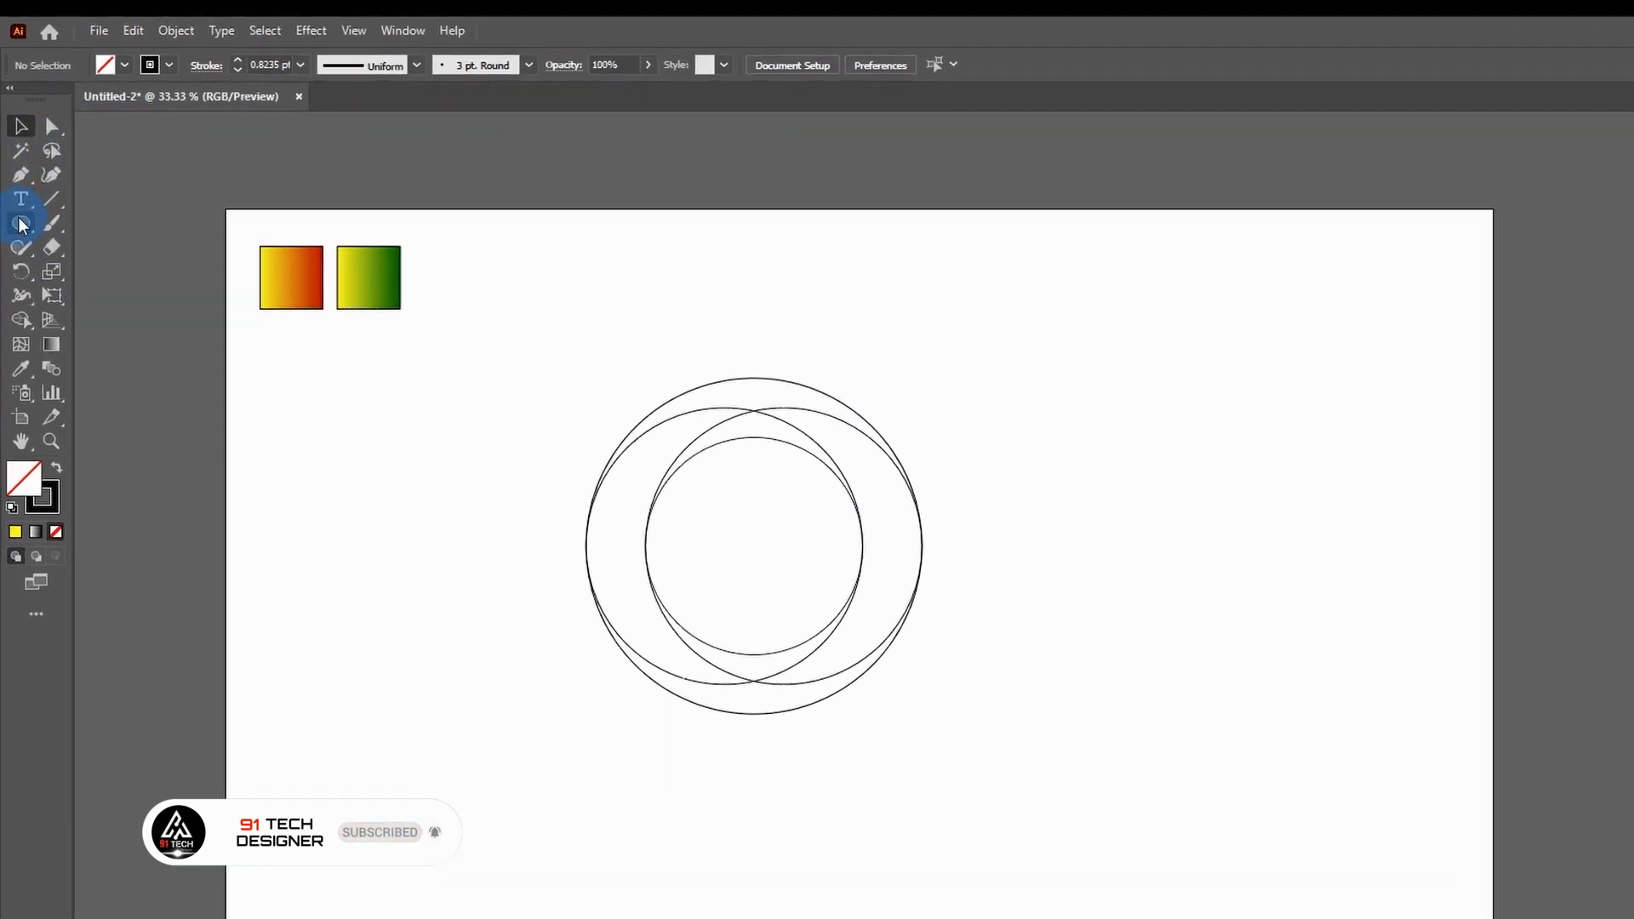
drag(30, 289, 200, 293)
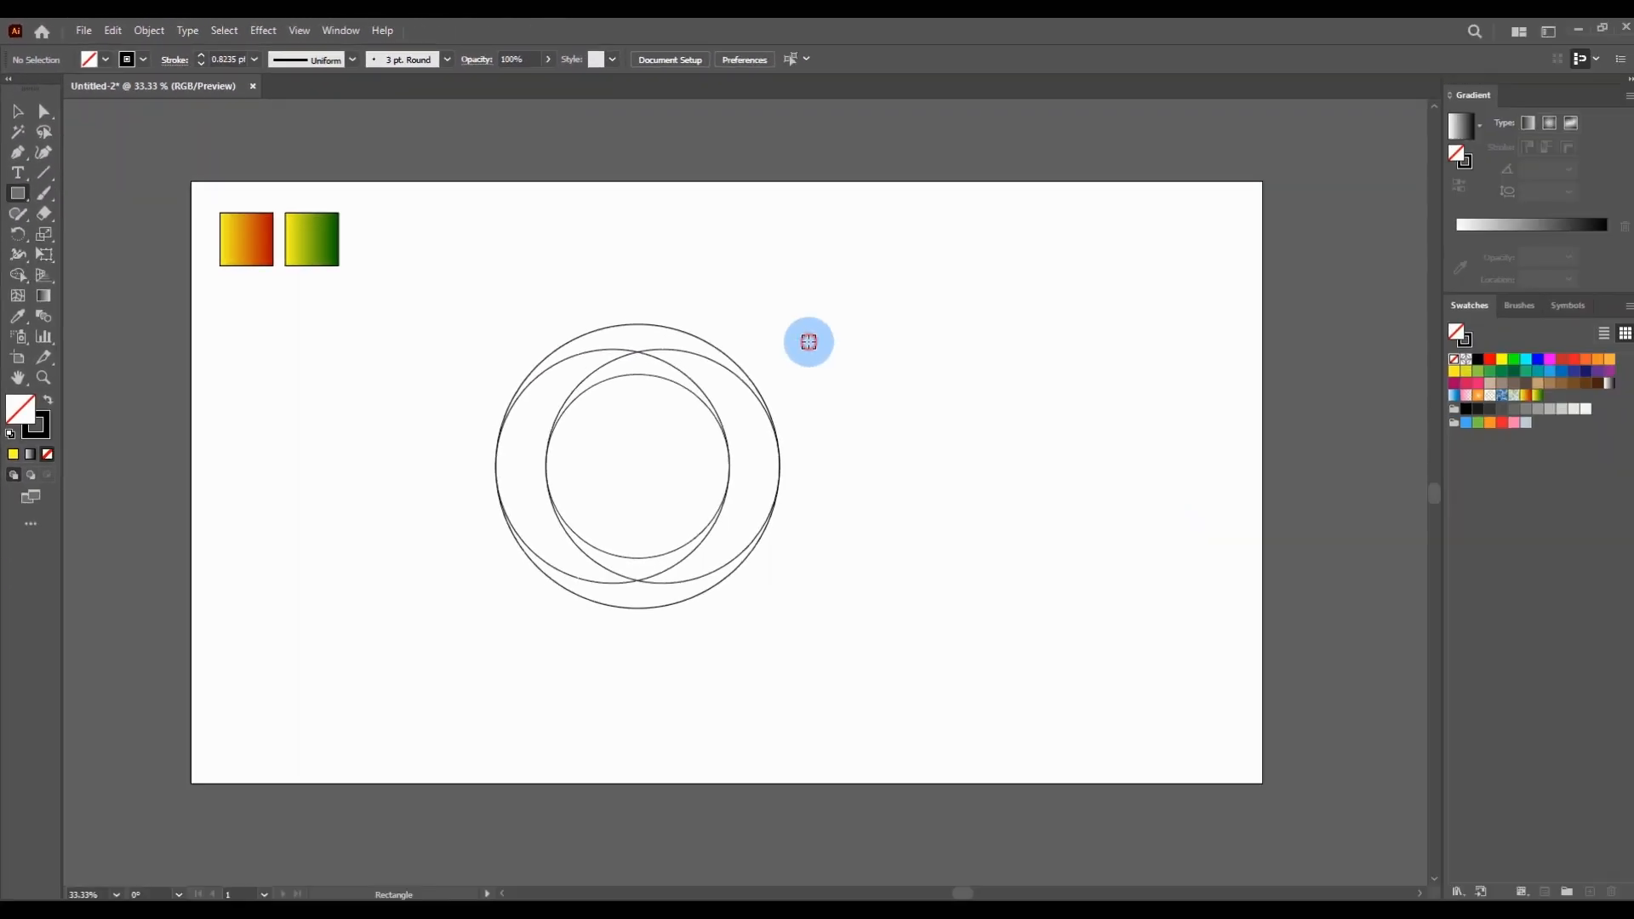
drag(808, 341, 848, 660)
key(ctrl+z)
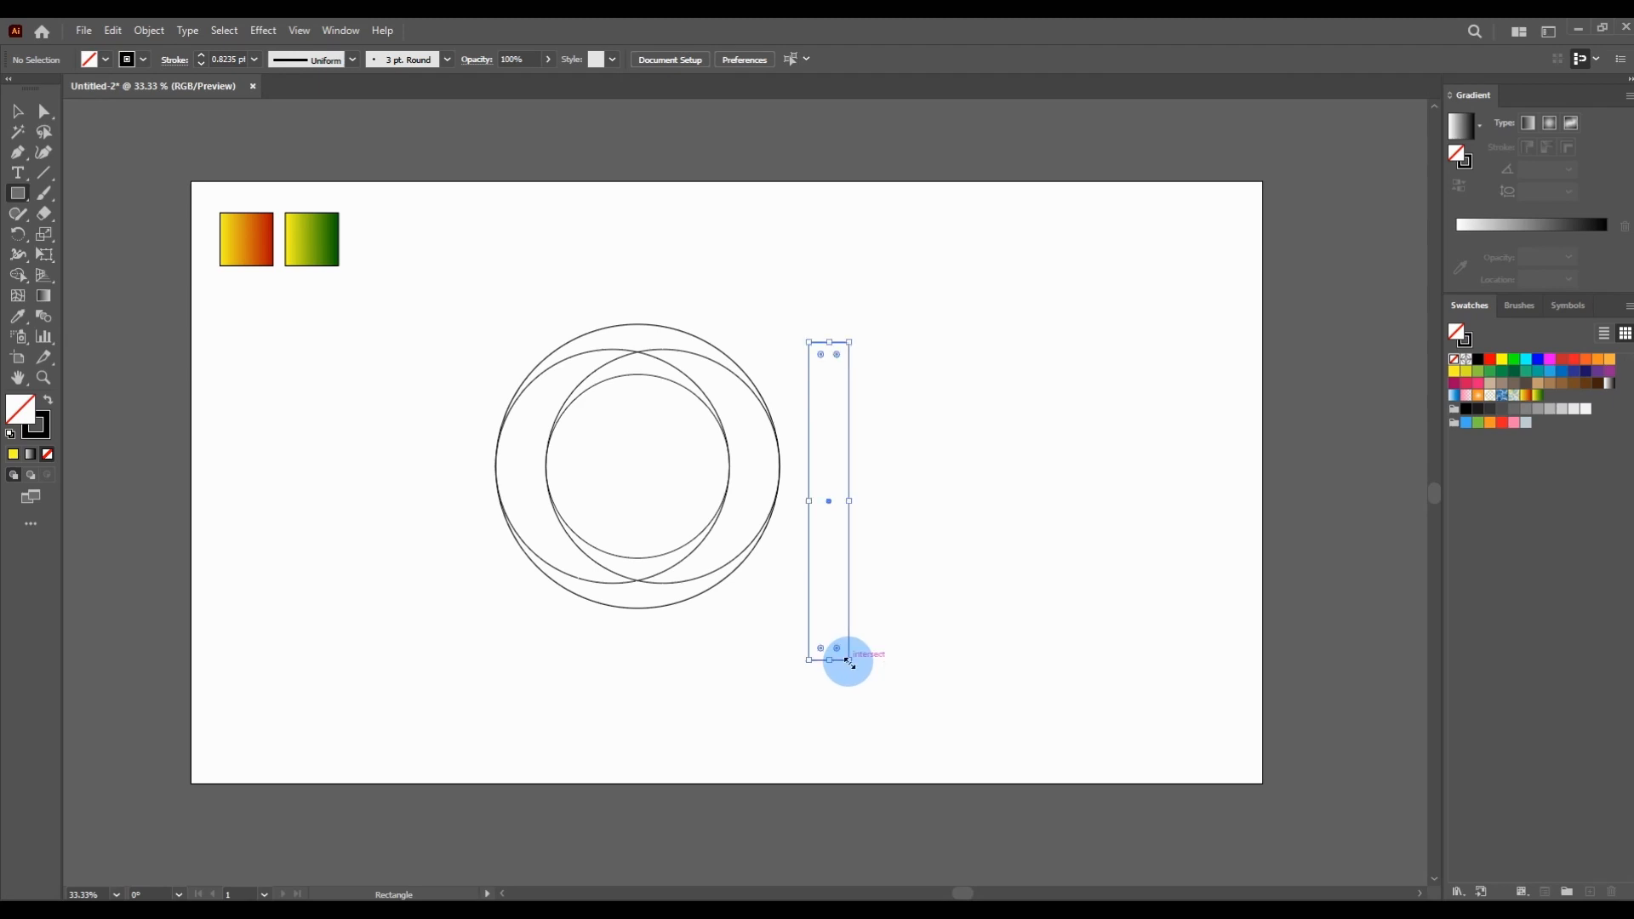
scroll(868, 569, up, 1)
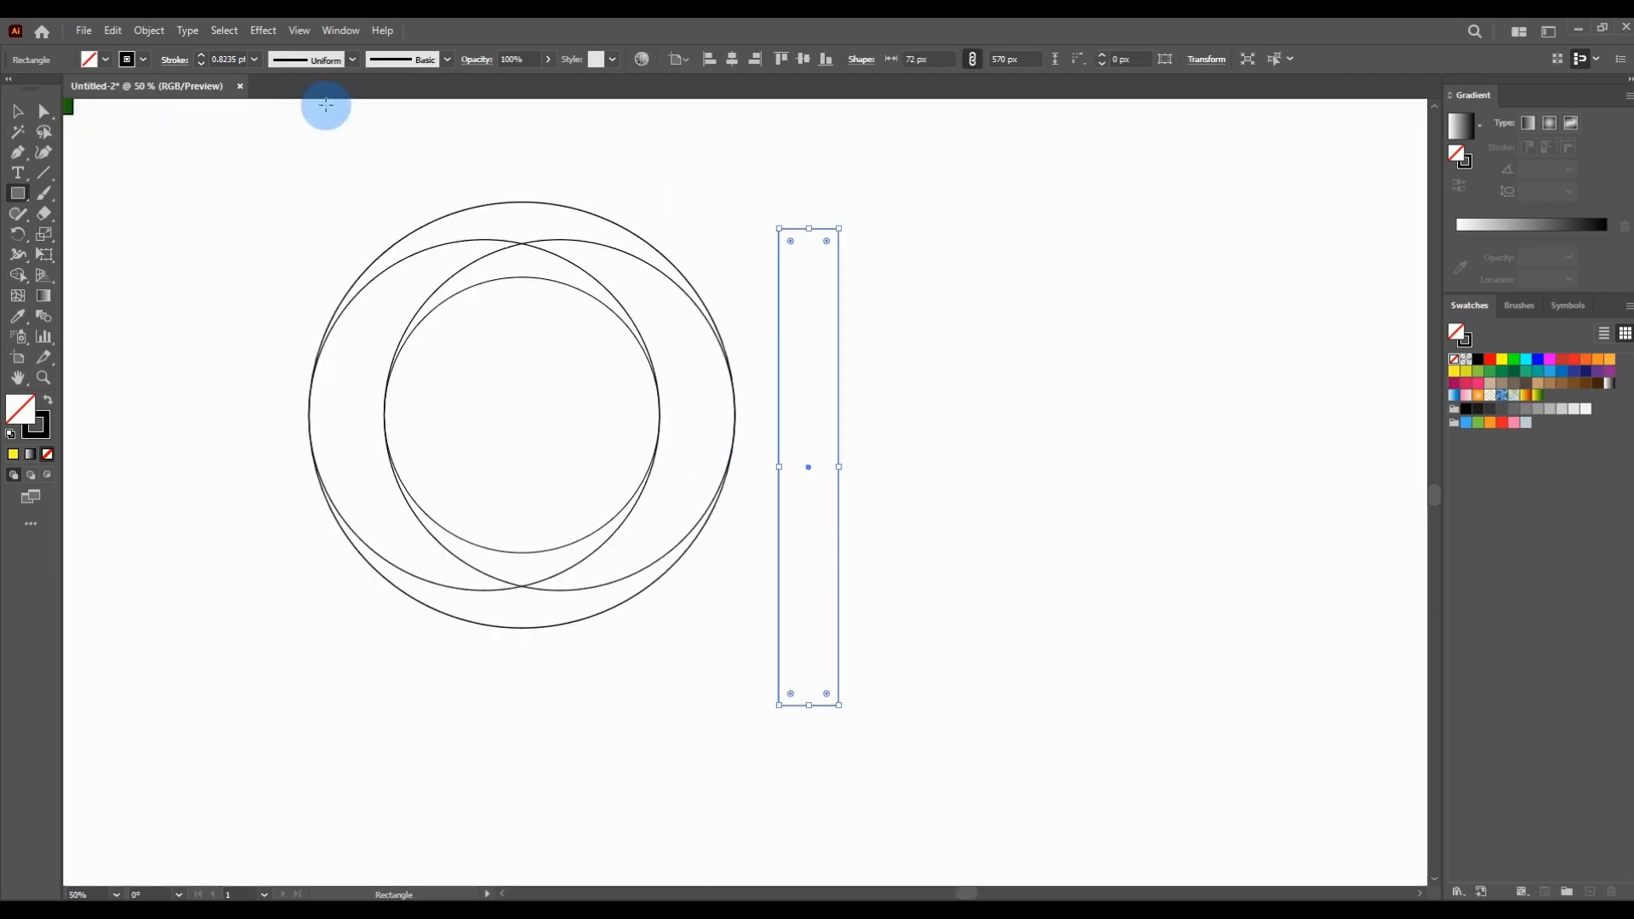
Rotate the rectangle 90° so it lies horizontally and shift it slightly to the right across the circles' edge.
click(18, 112)
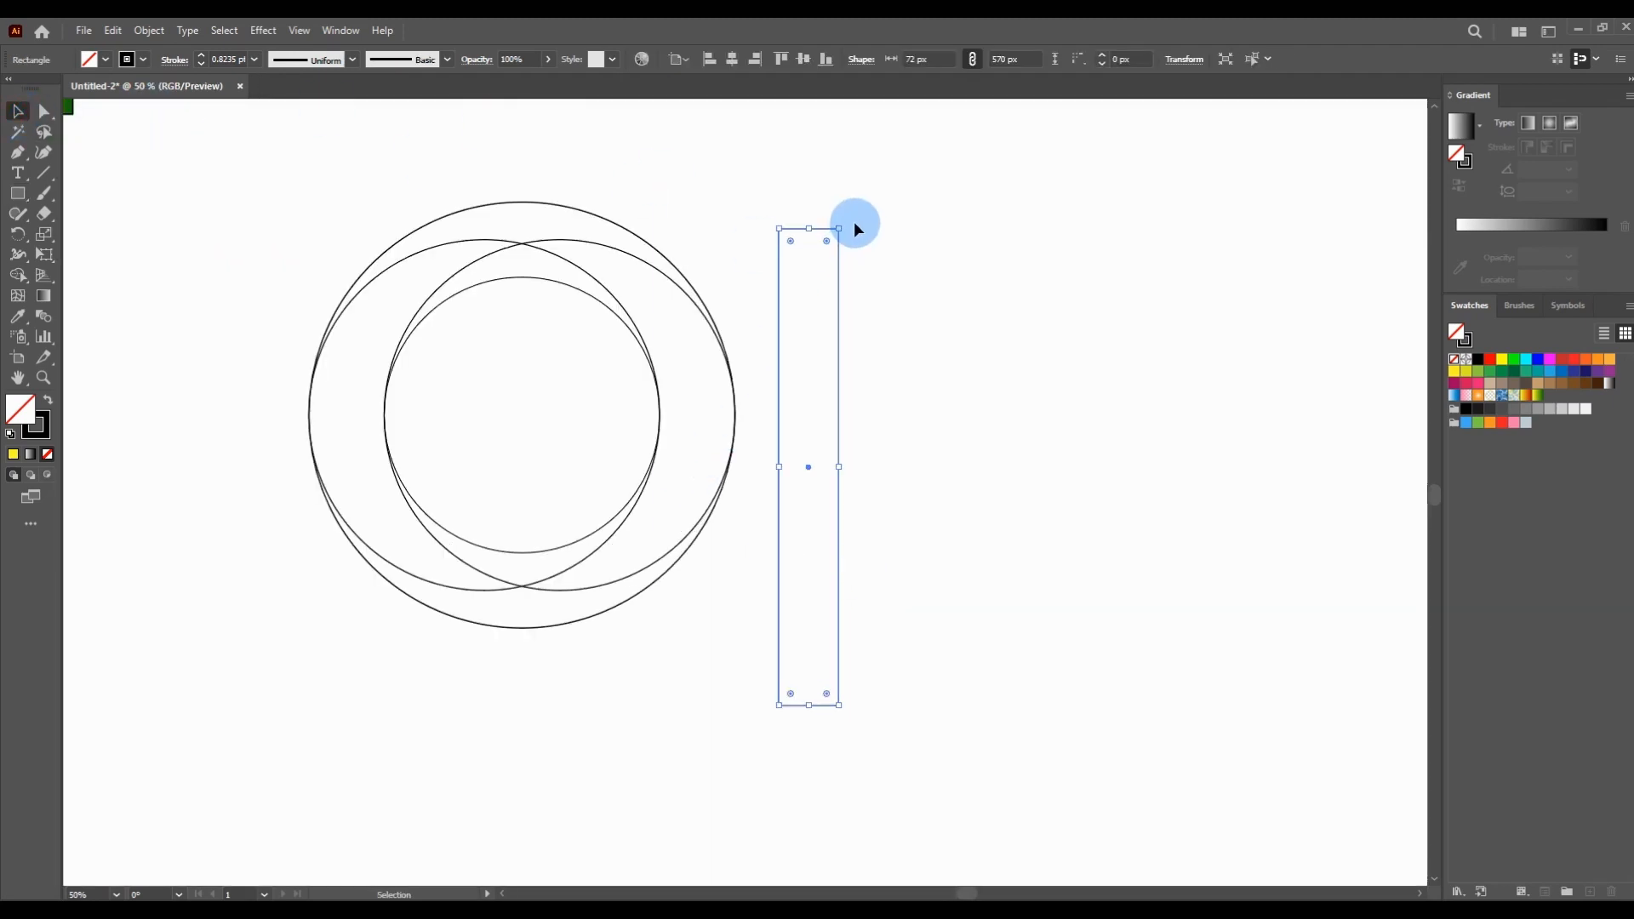
drag(844, 224, 1002, 491)
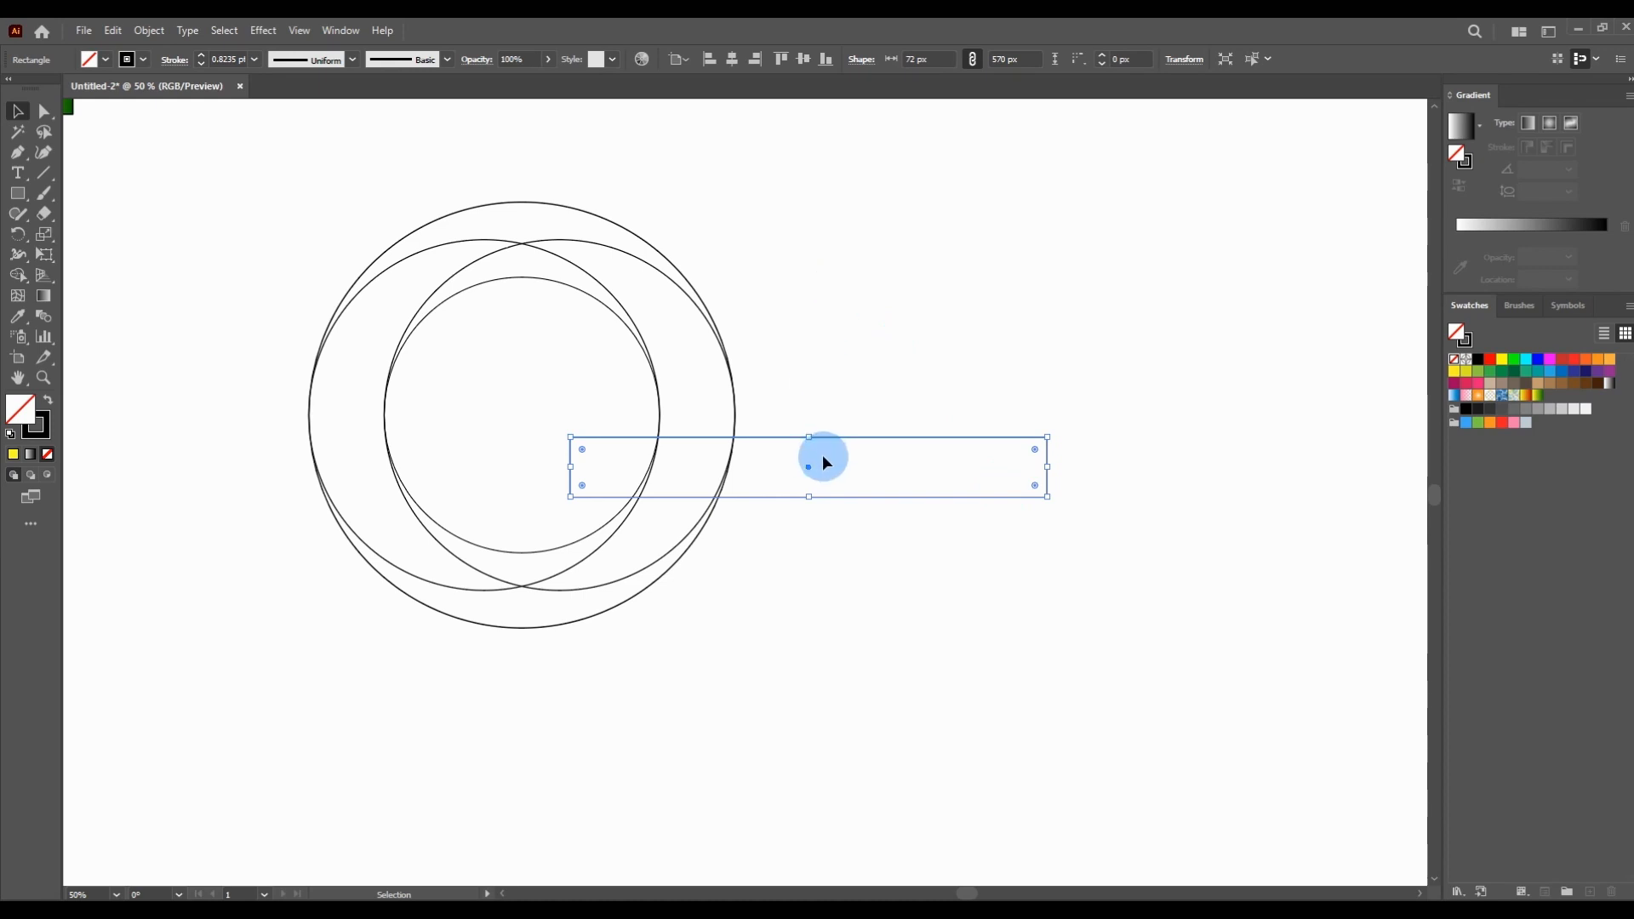
click(982, 352)
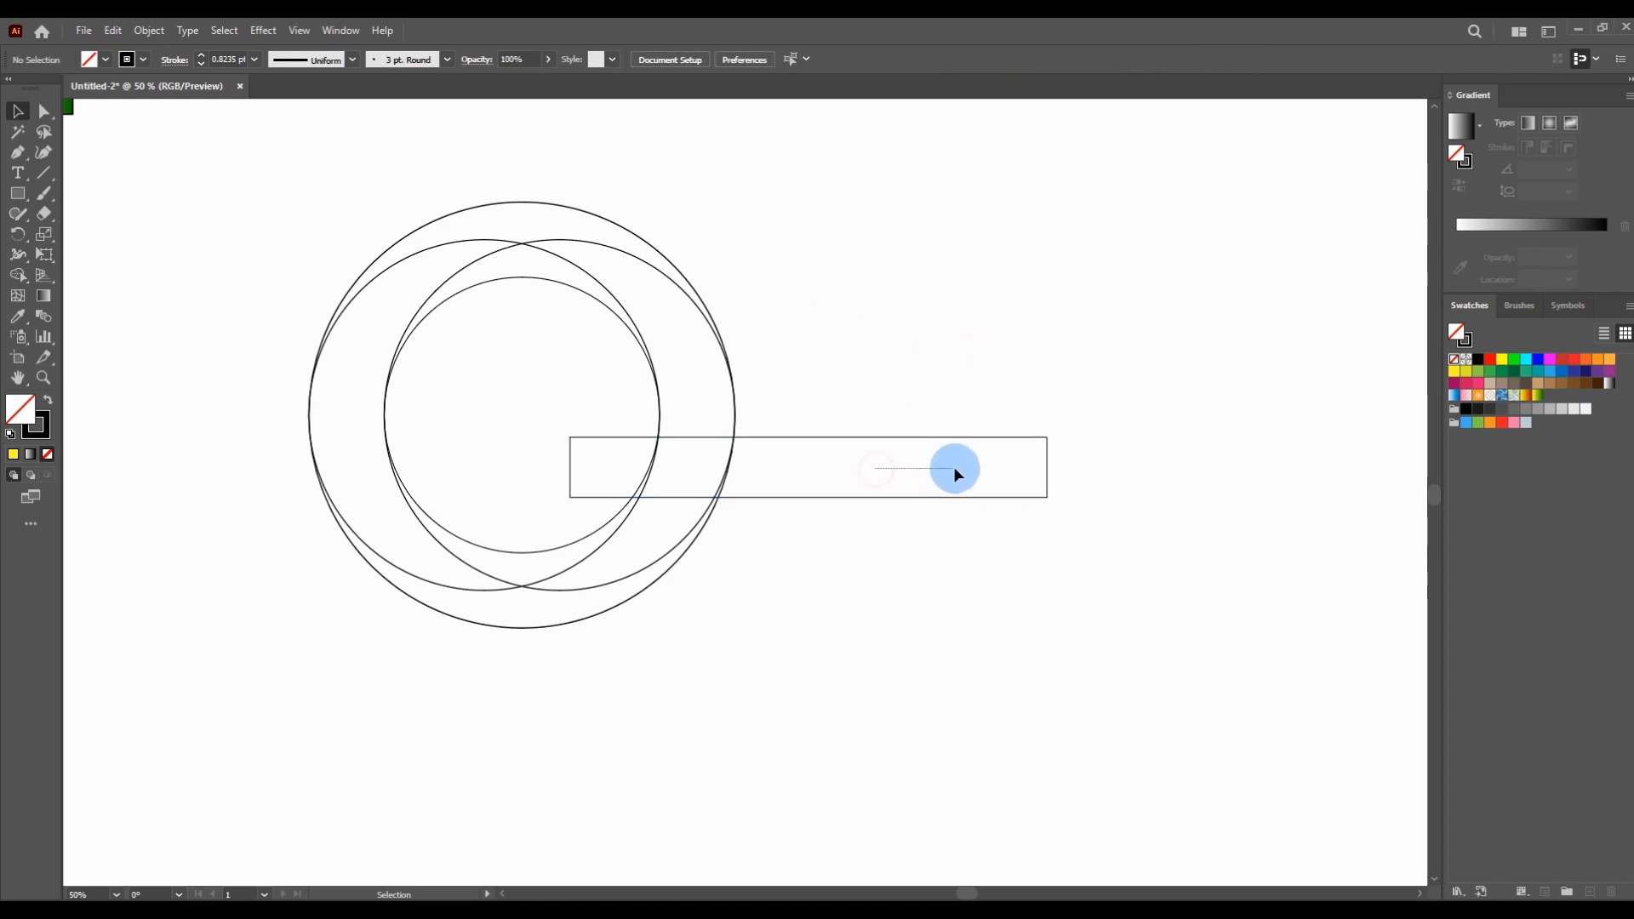
click(803, 437)
drag(783, 436, 809, 435)
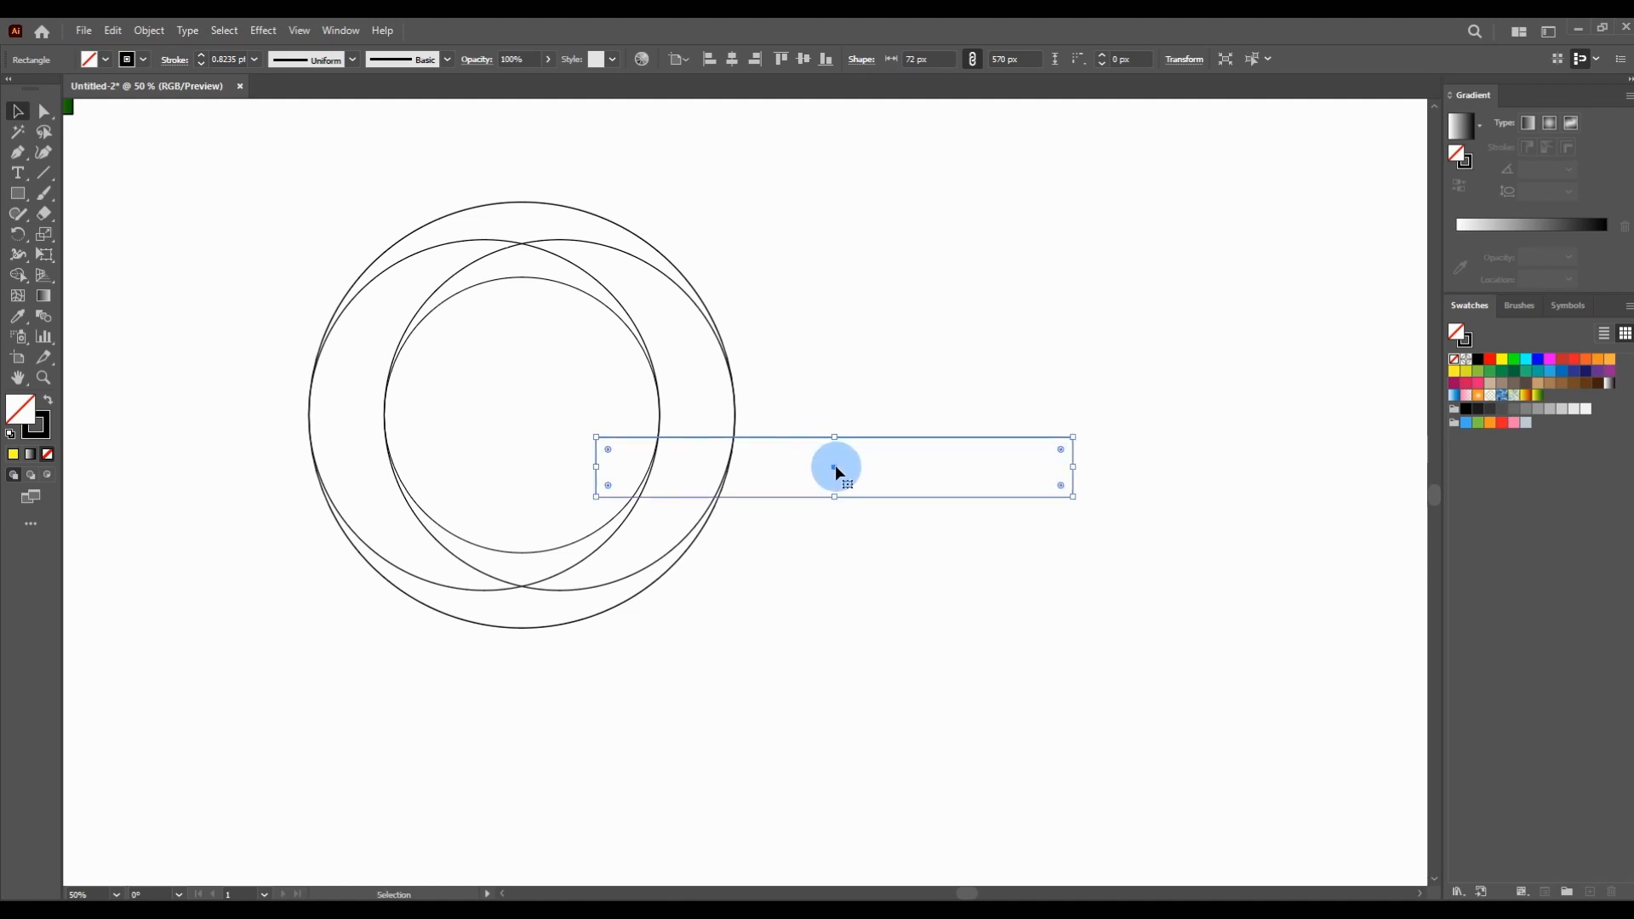
click(971, 317)
Align the circle group and the rectangle to each other on both their vertical and horizontal centres.
drag(781, 151, 332, 725)
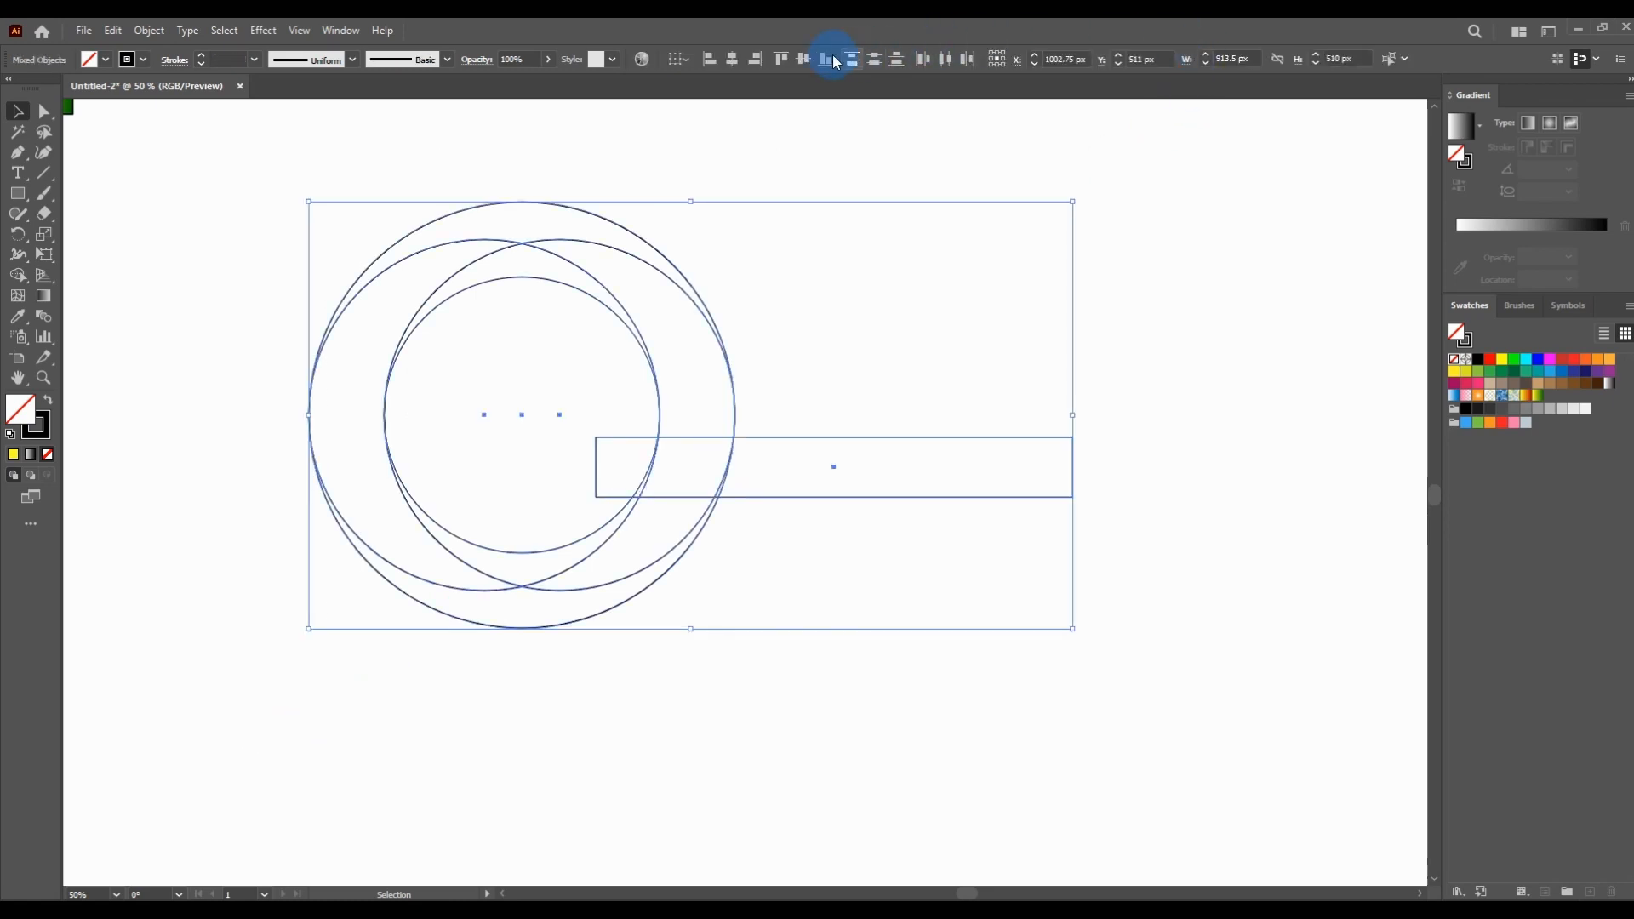
click(803, 59)
click(804, 59)
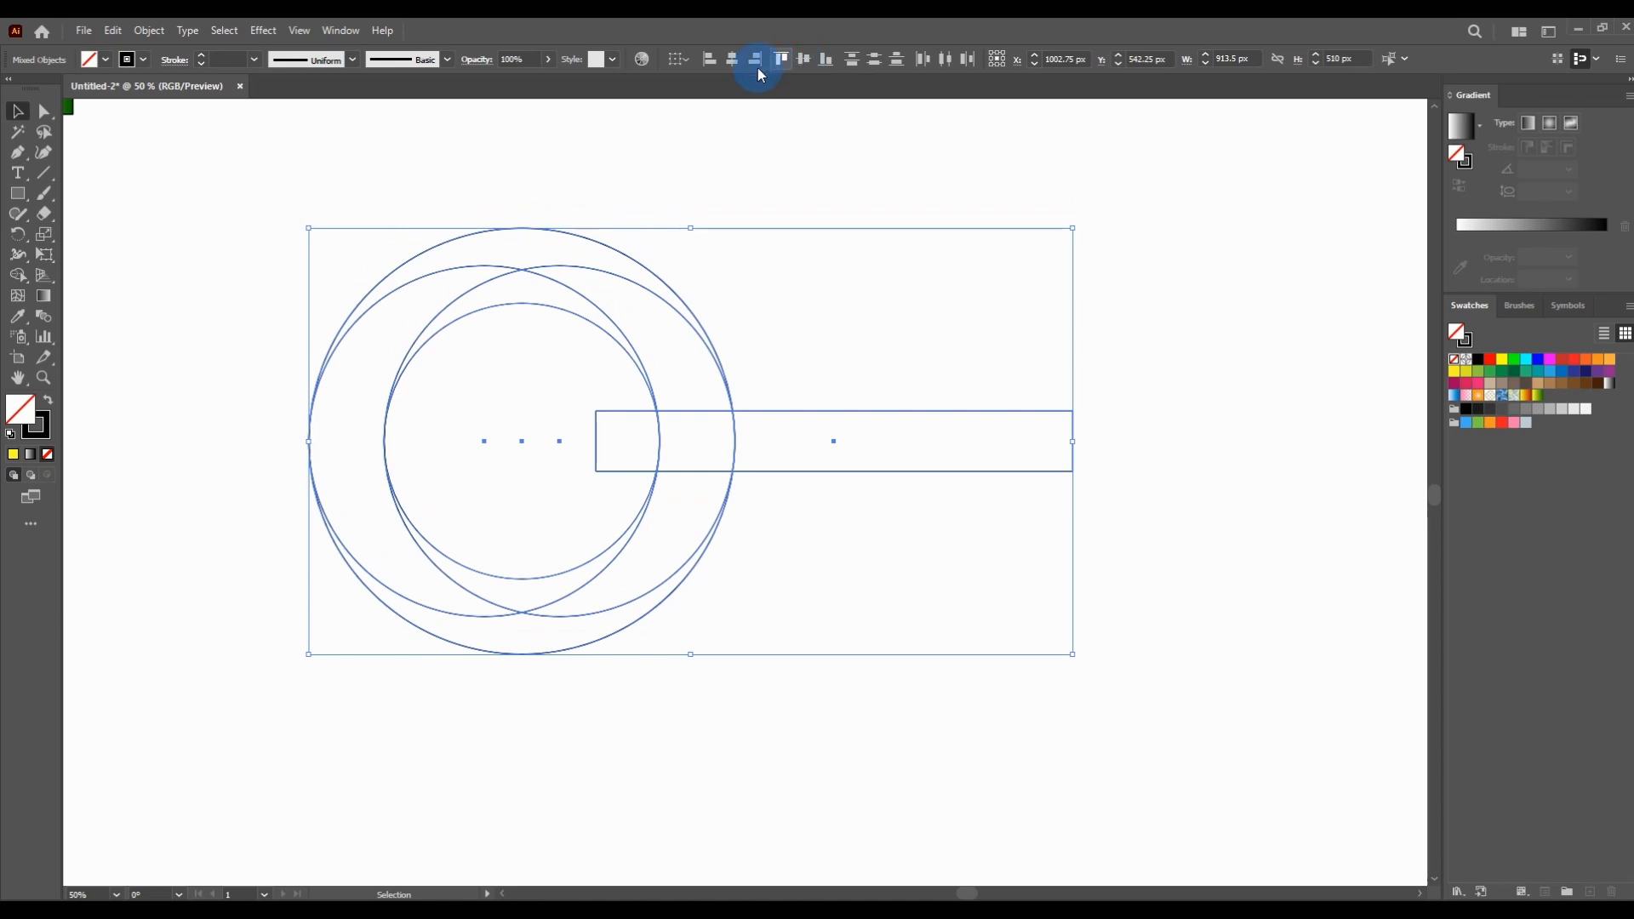
click(734, 58)
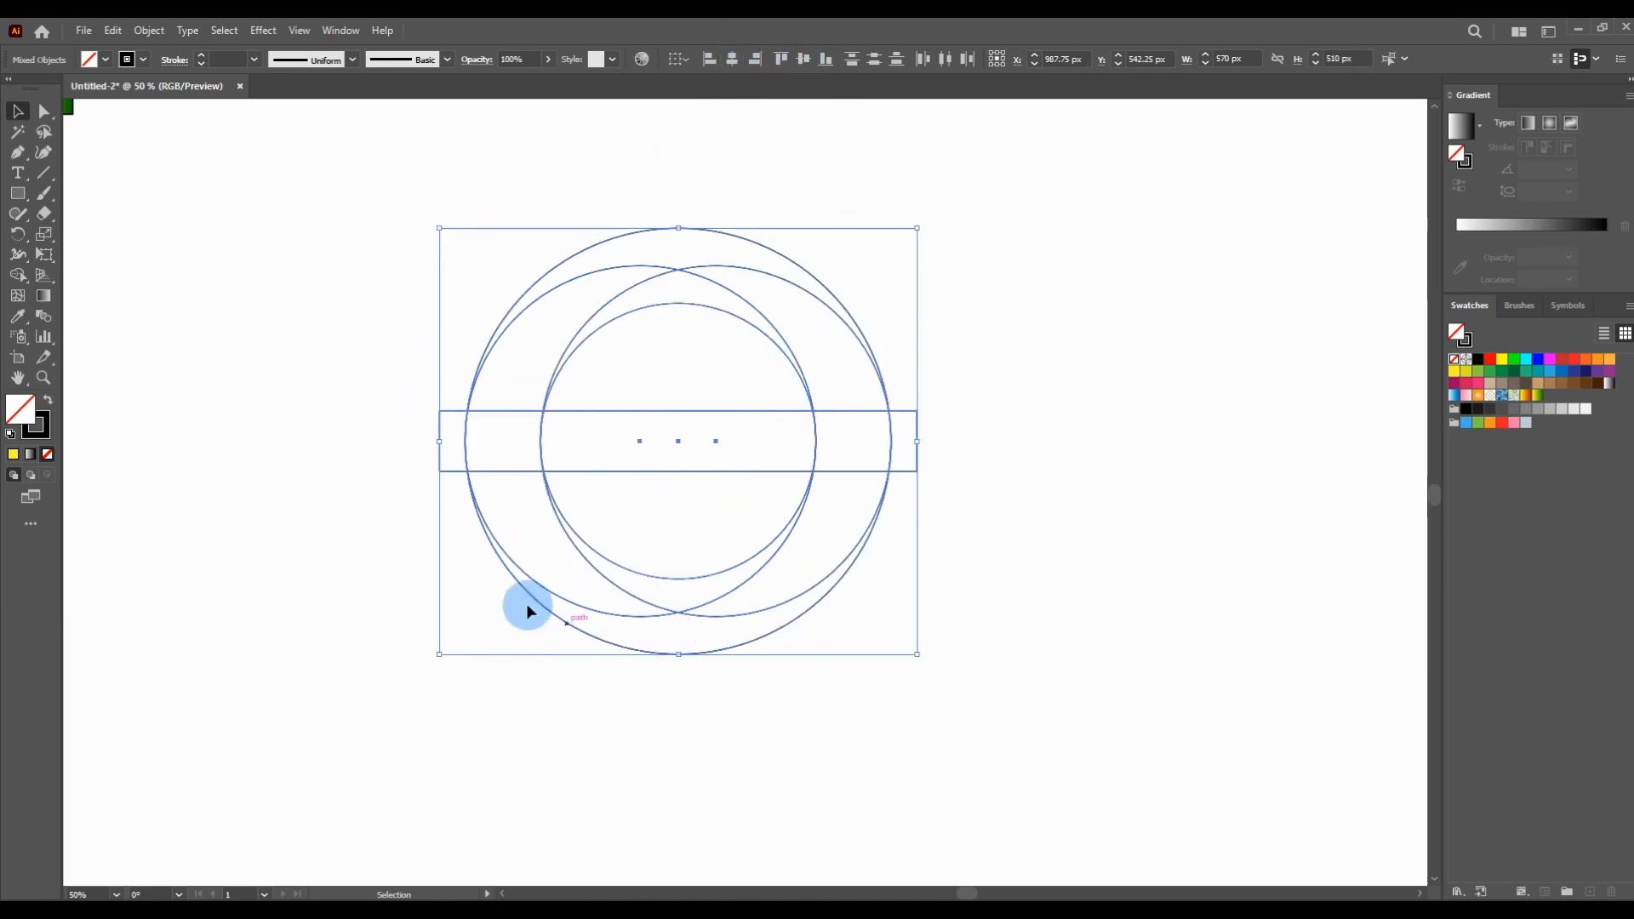
Duplicate the horizontal rectangle in place over the original.
click(1011, 306)
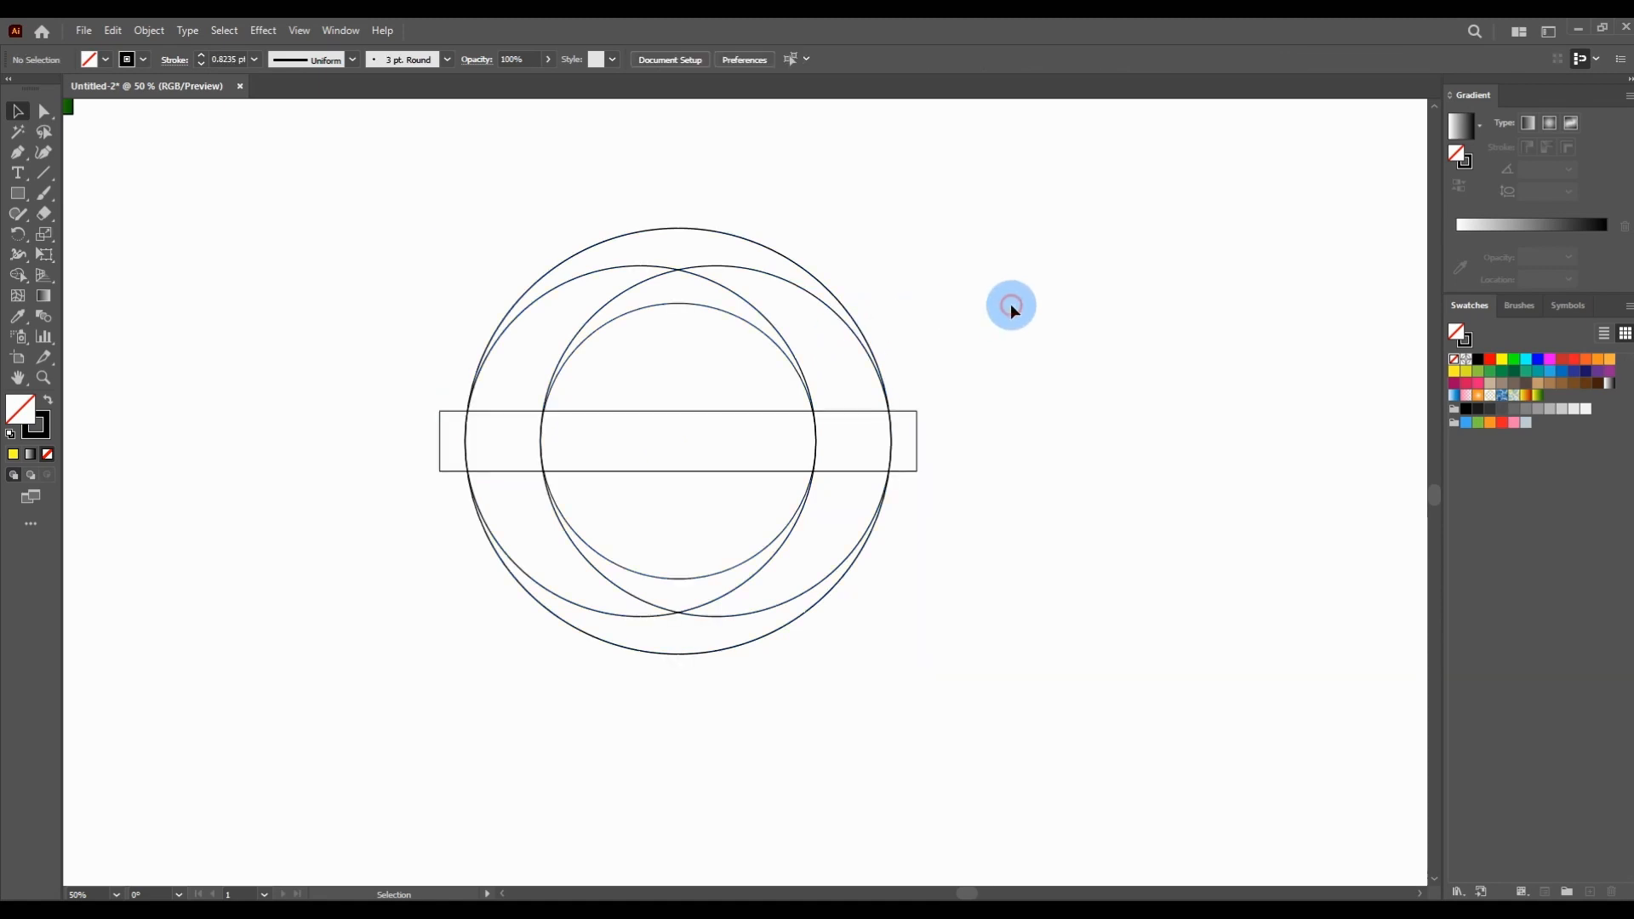
click(666, 412)
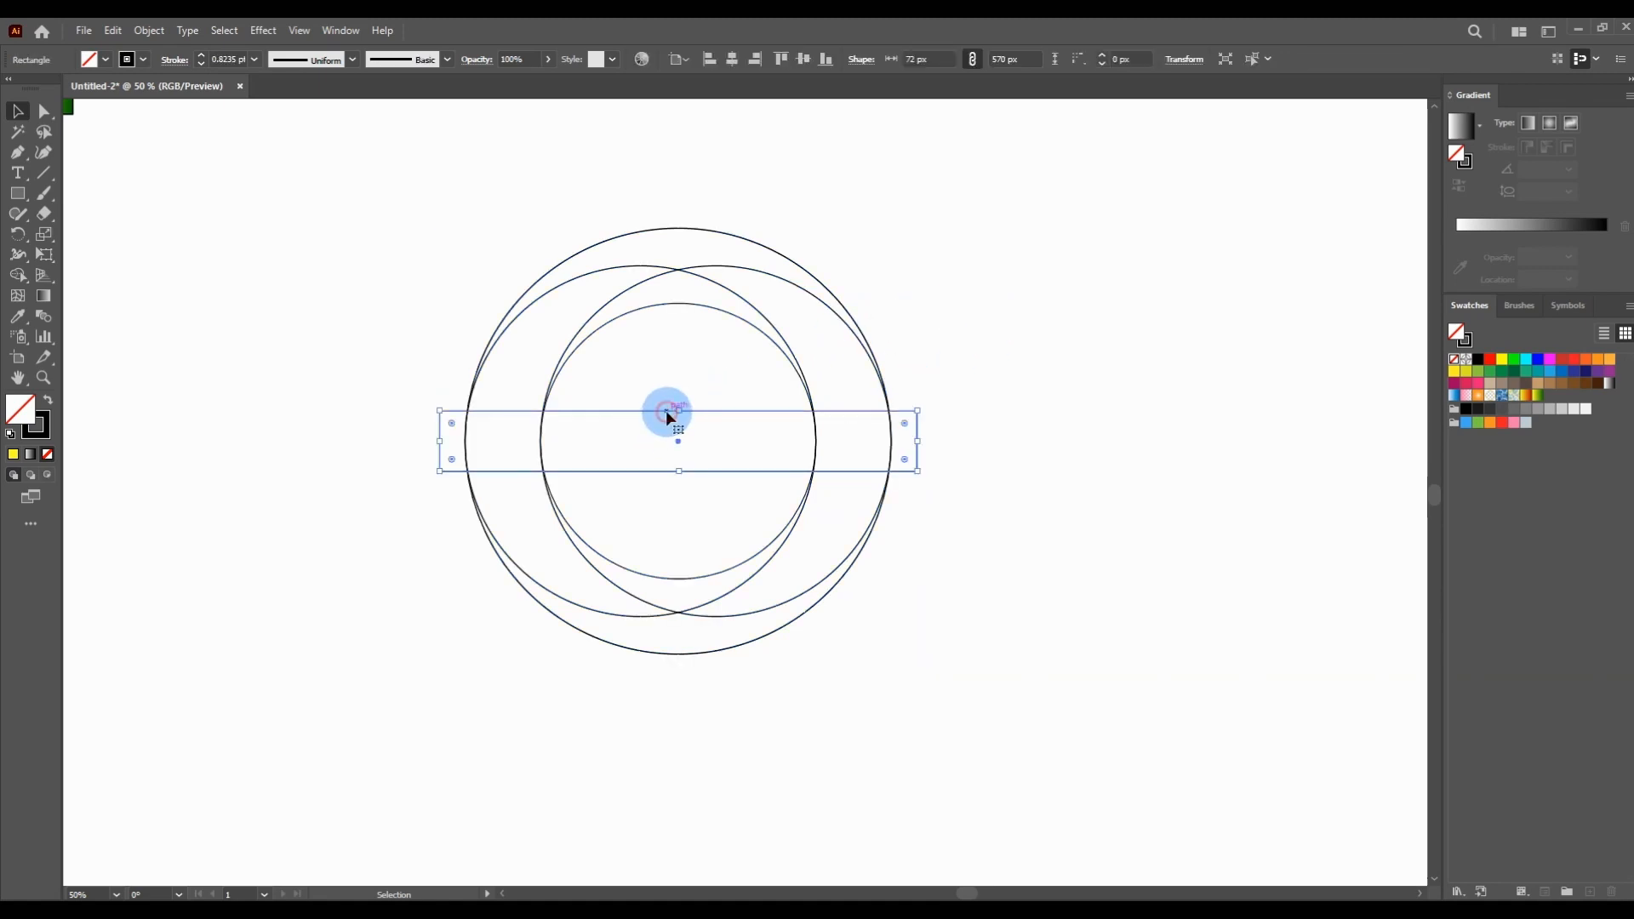
click(114, 31)
click(112, 31)
click(112, 31)
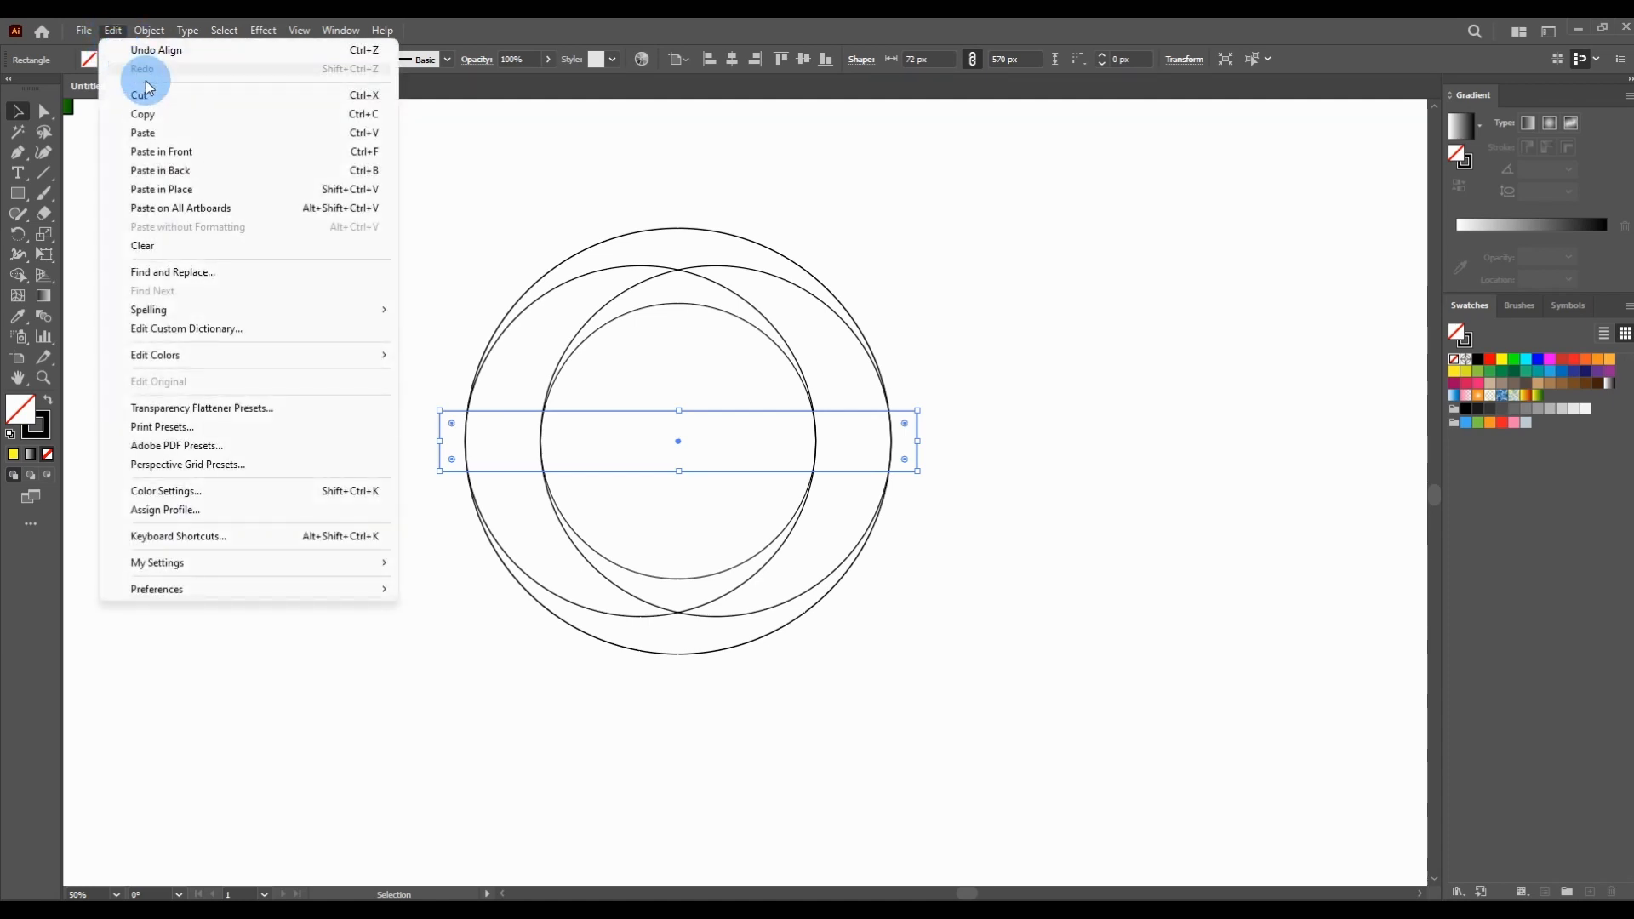
click(146, 115)
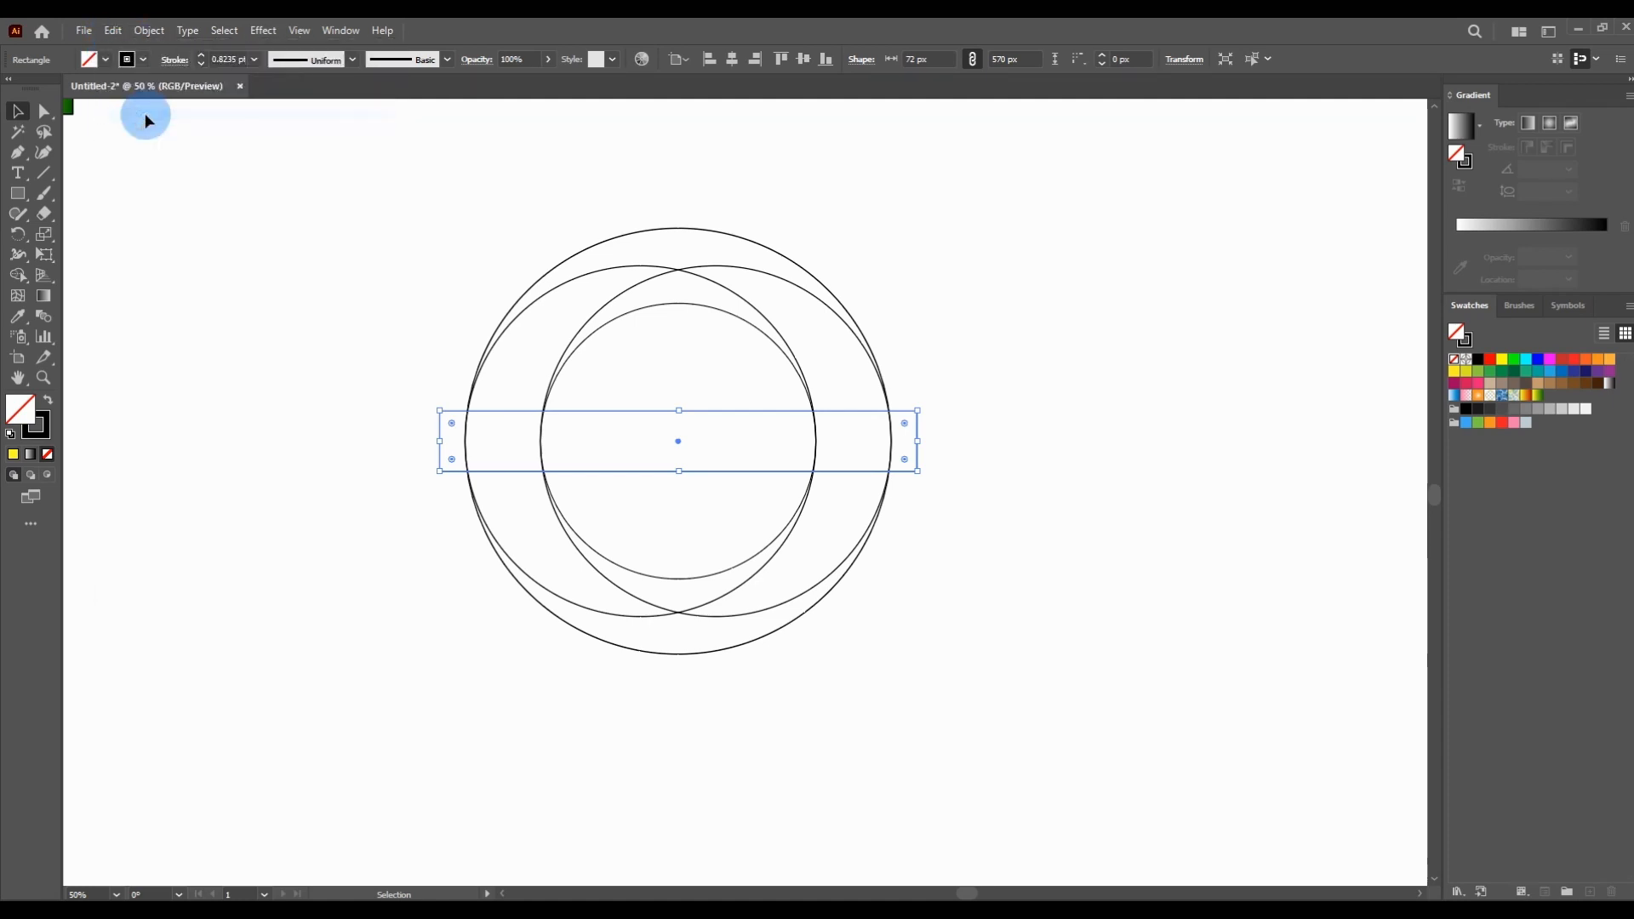
click(114, 31)
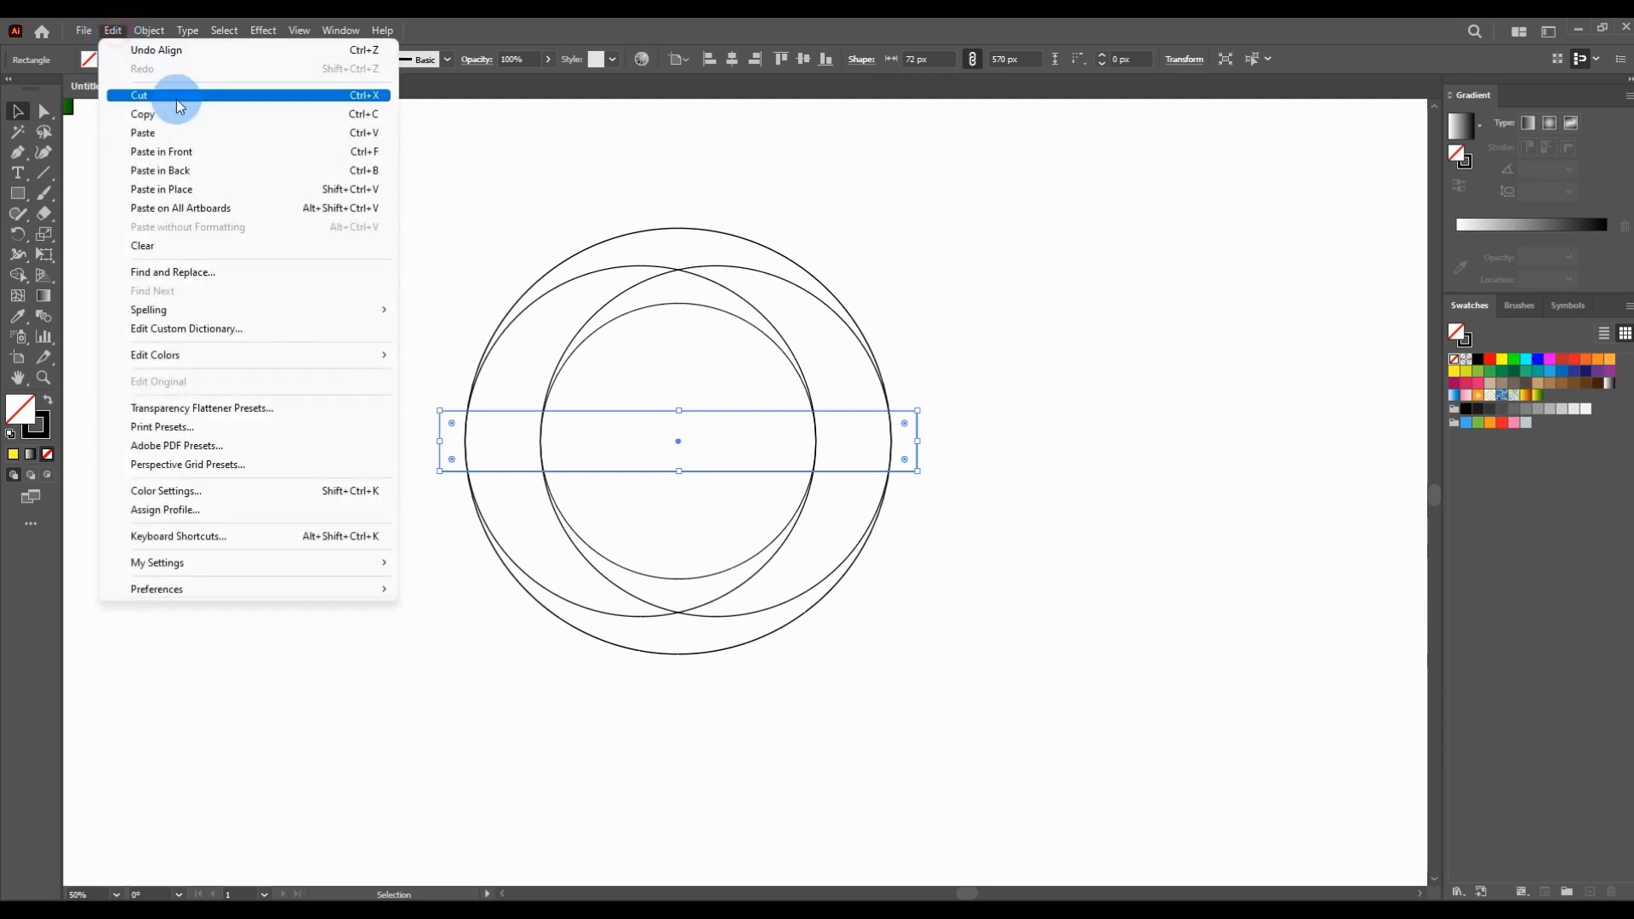
click(186, 198)
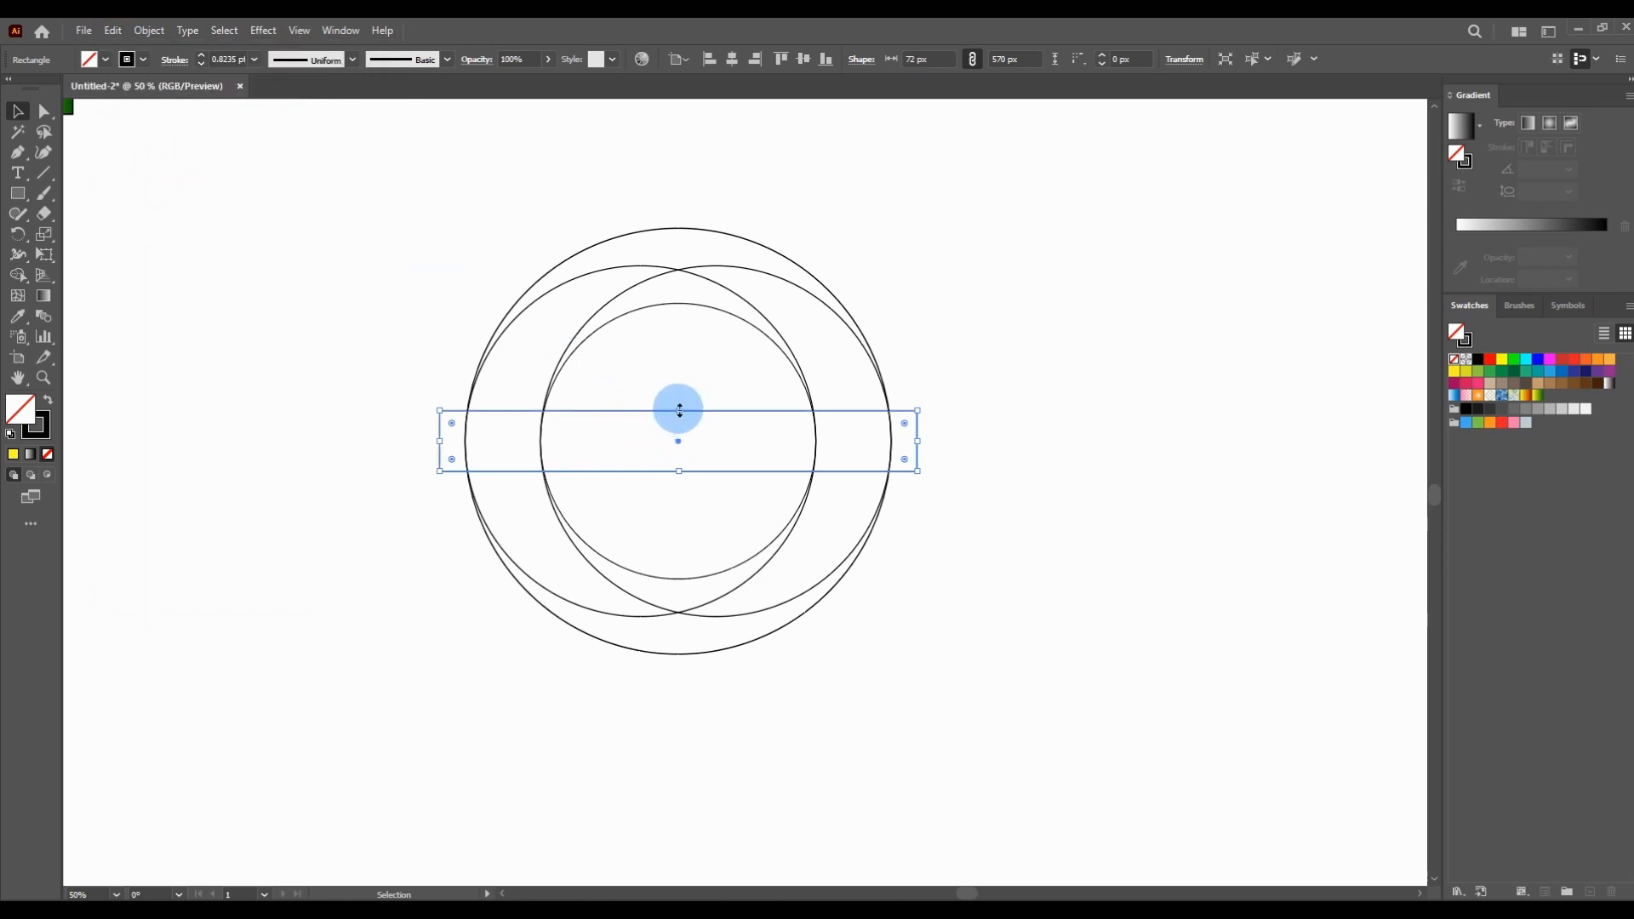
Reduce the rectangle copy's height to about 35.75 px and stack it directly on the original bar's upper edge.
drag(679, 411, 681, 443)
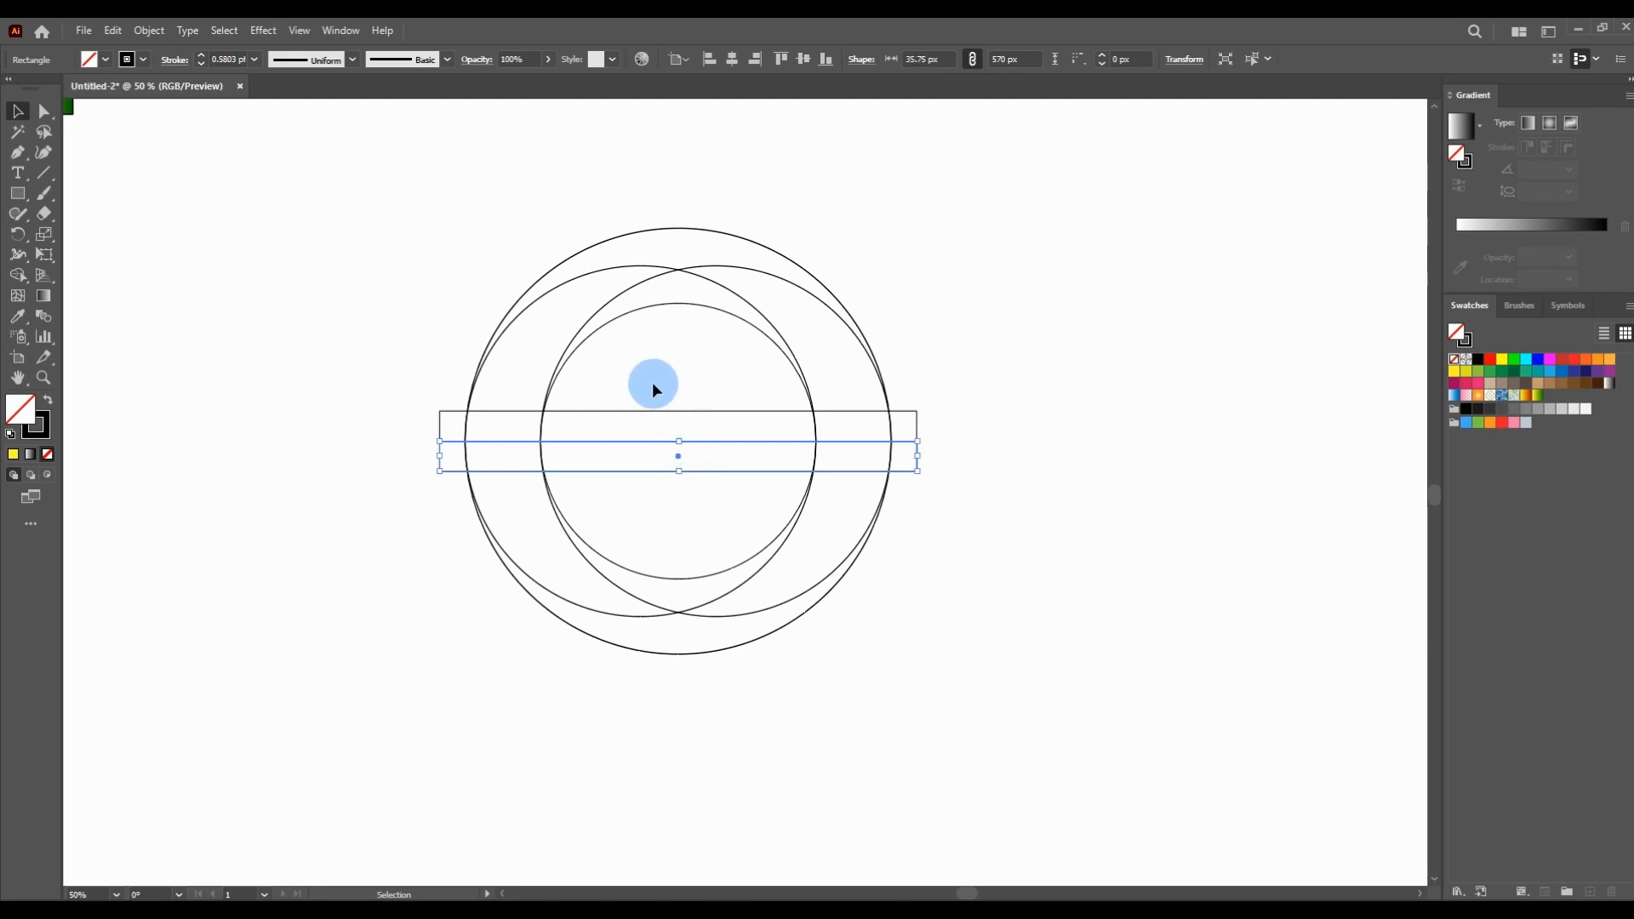
click(333, 241)
click(678, 444)
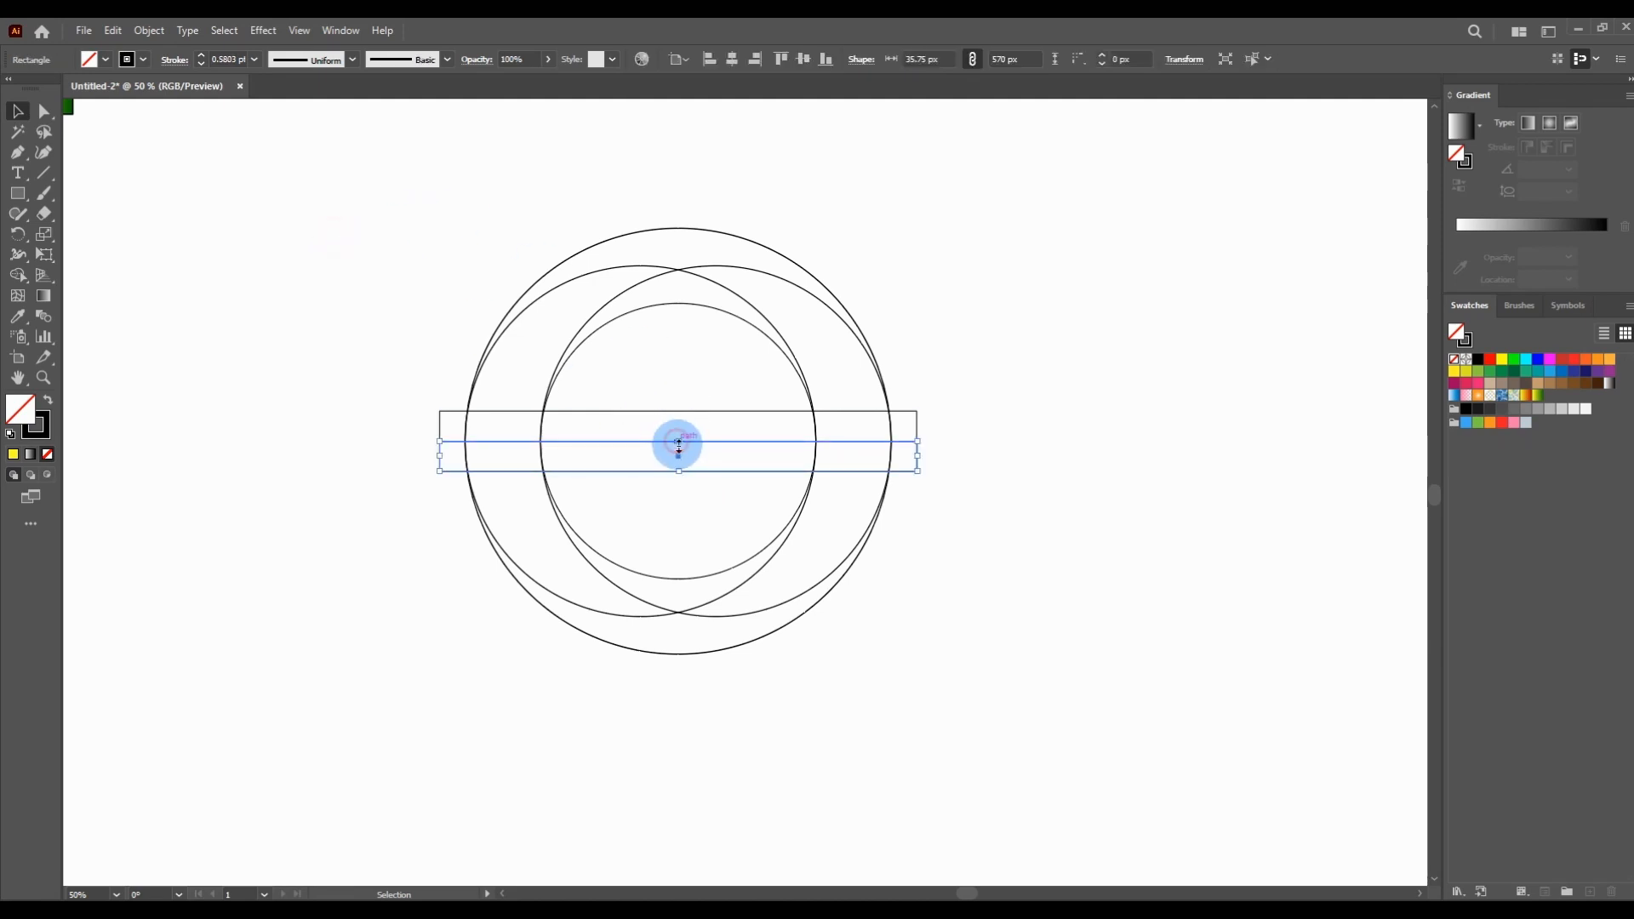
drag(677, 456, 677, 401)
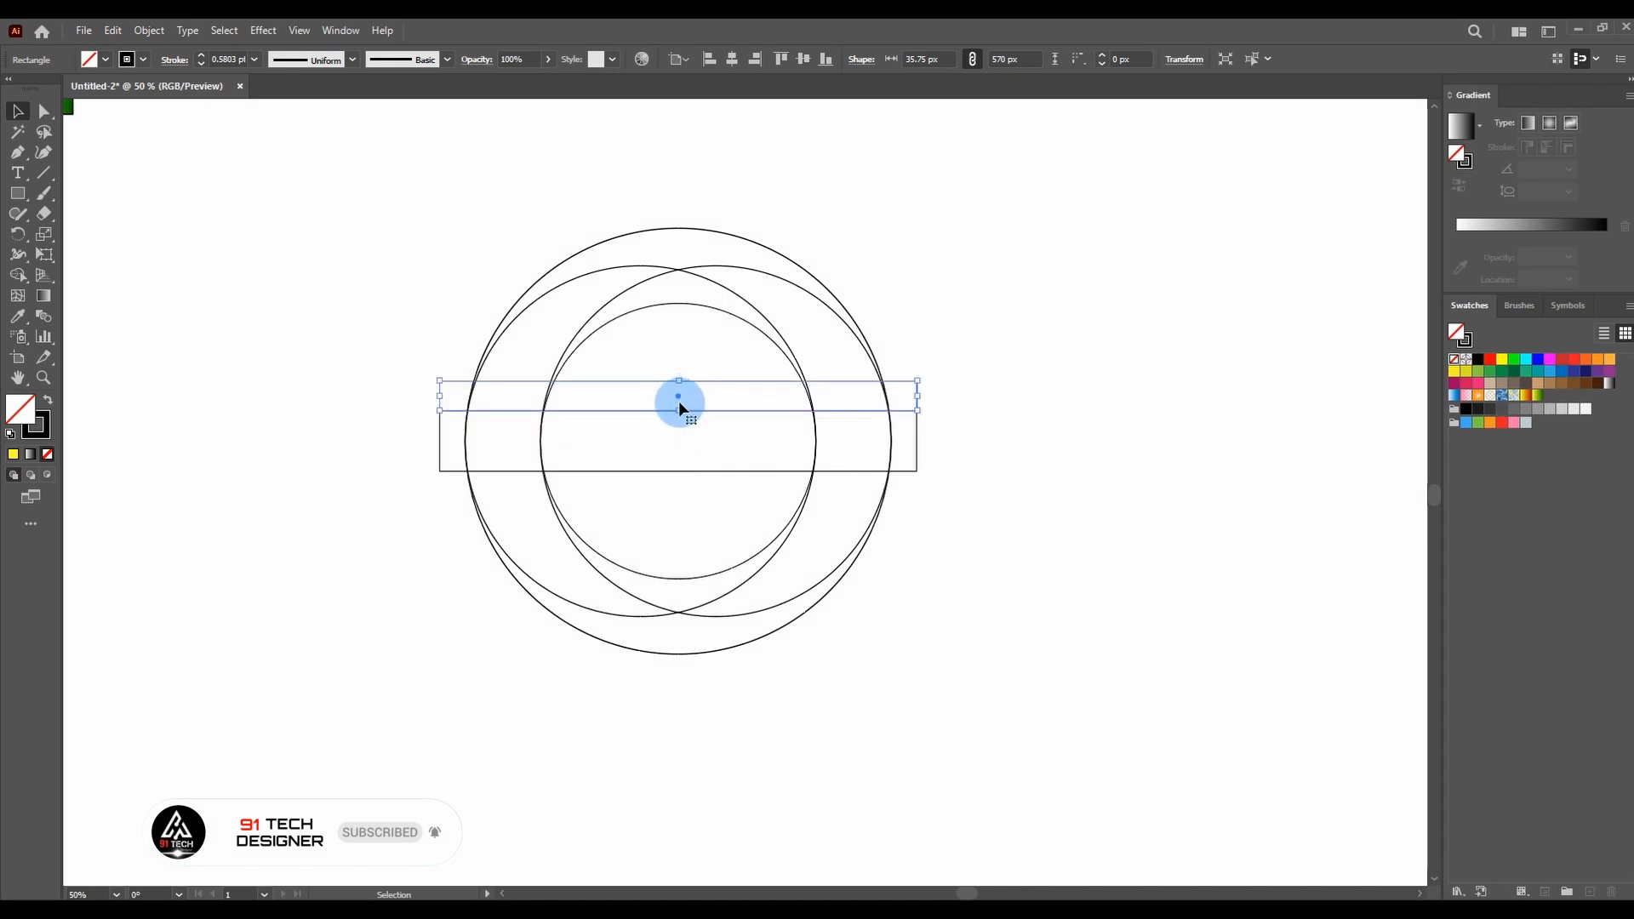
click(273, 363)
Select all the circles and both bars for the Shape Builder tool and set their fill to black.
scroll(586, 425, up, 1)
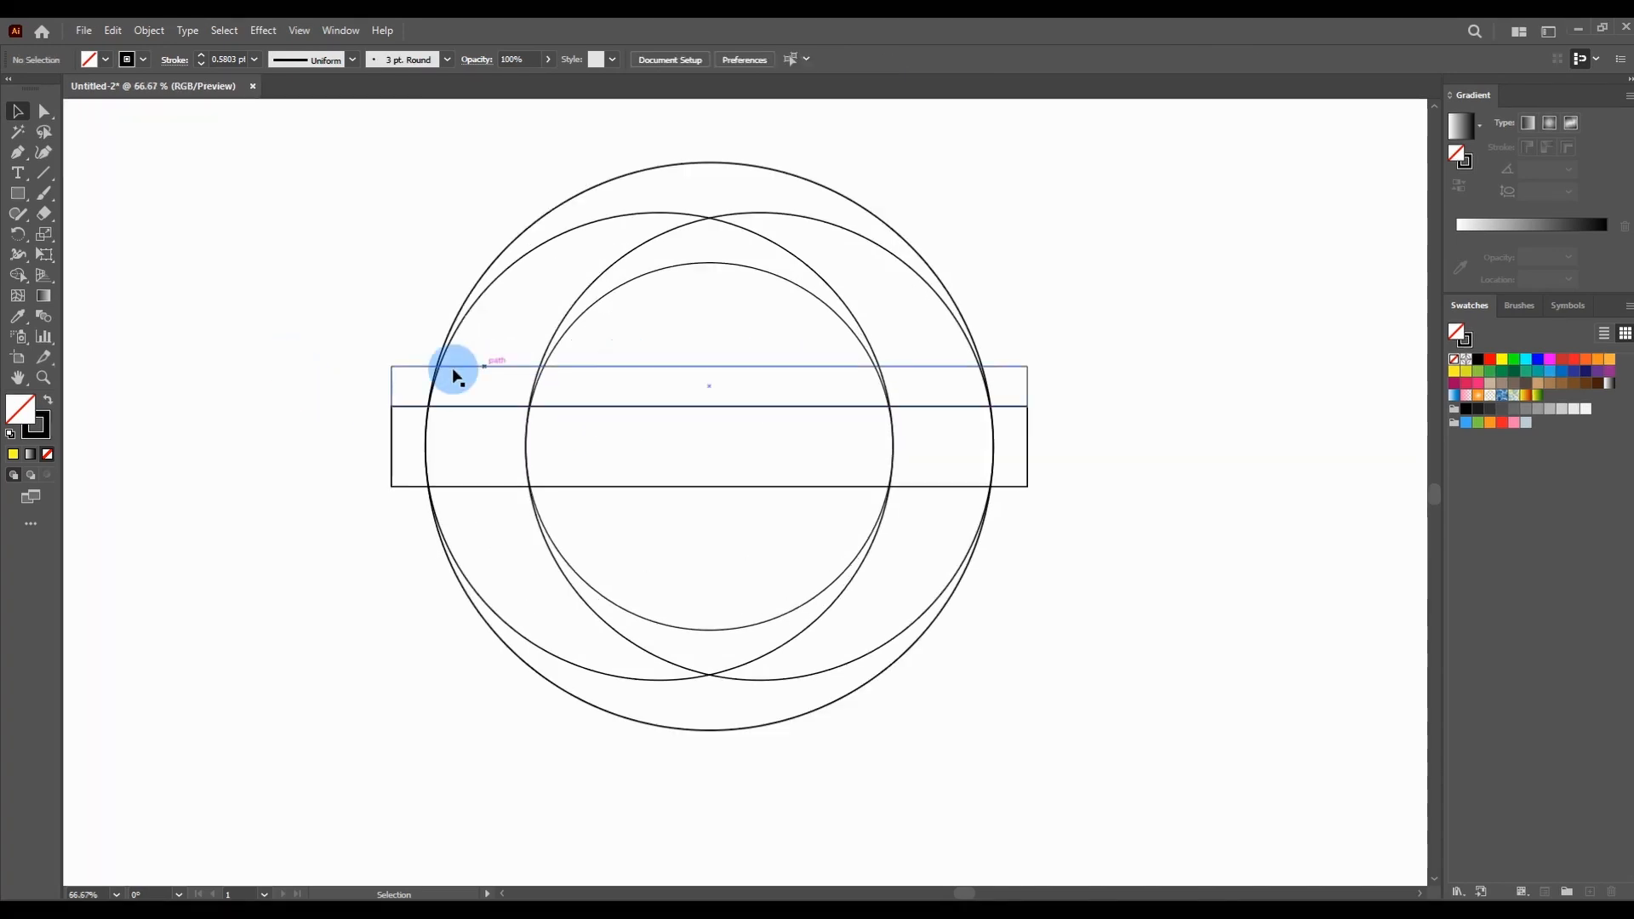
click(277, 162)
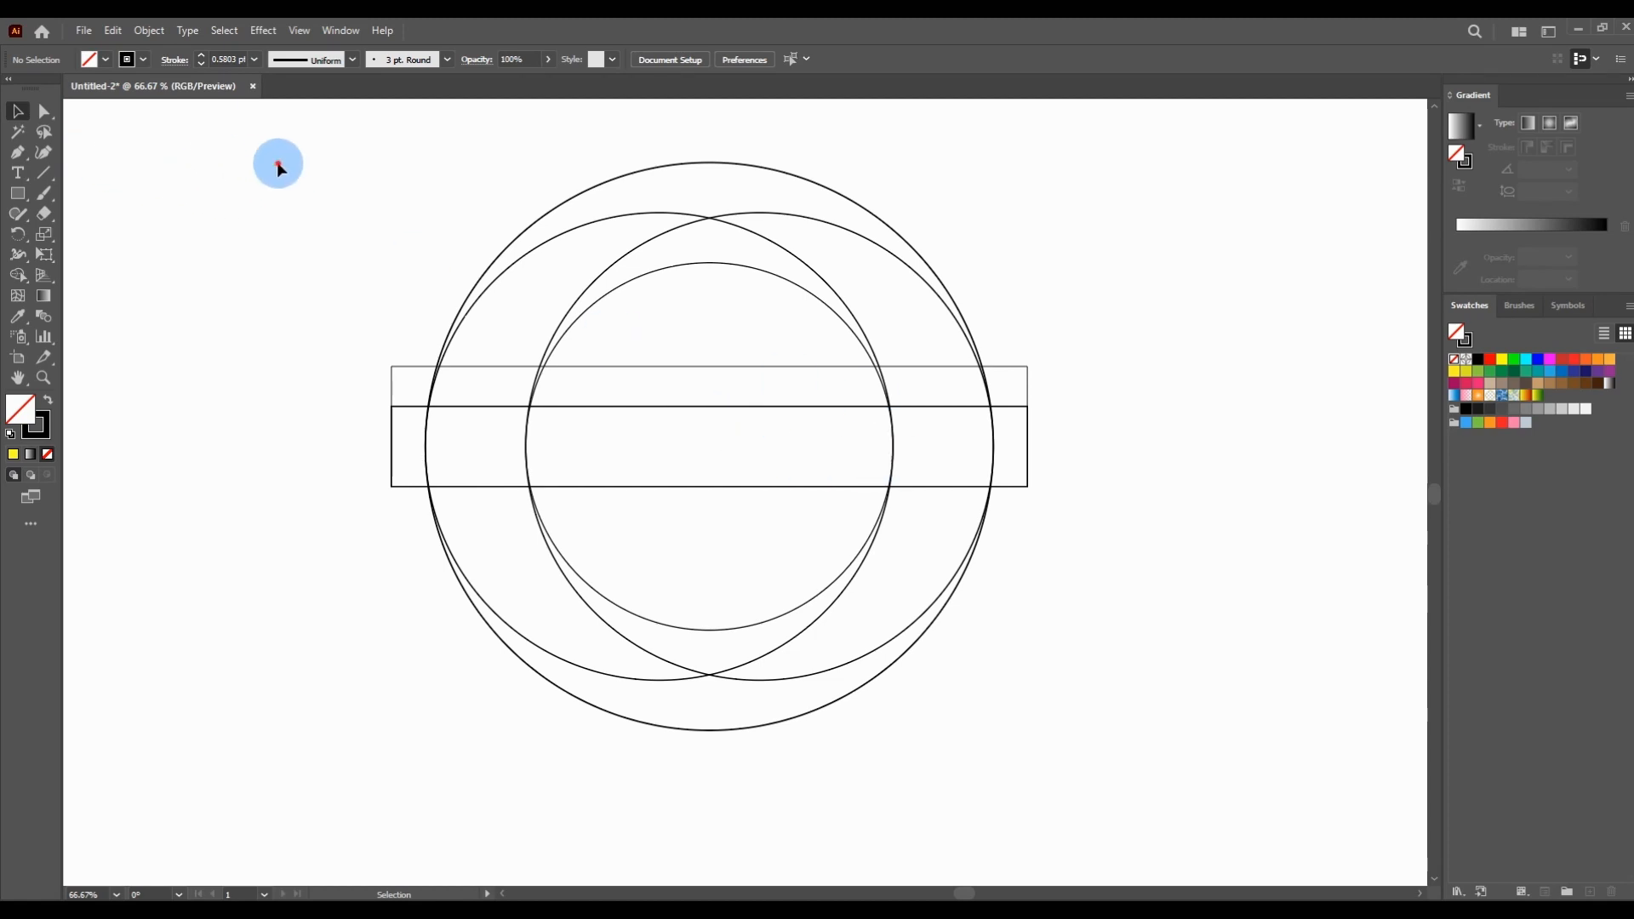
drag(297, 147, 1119, 770)
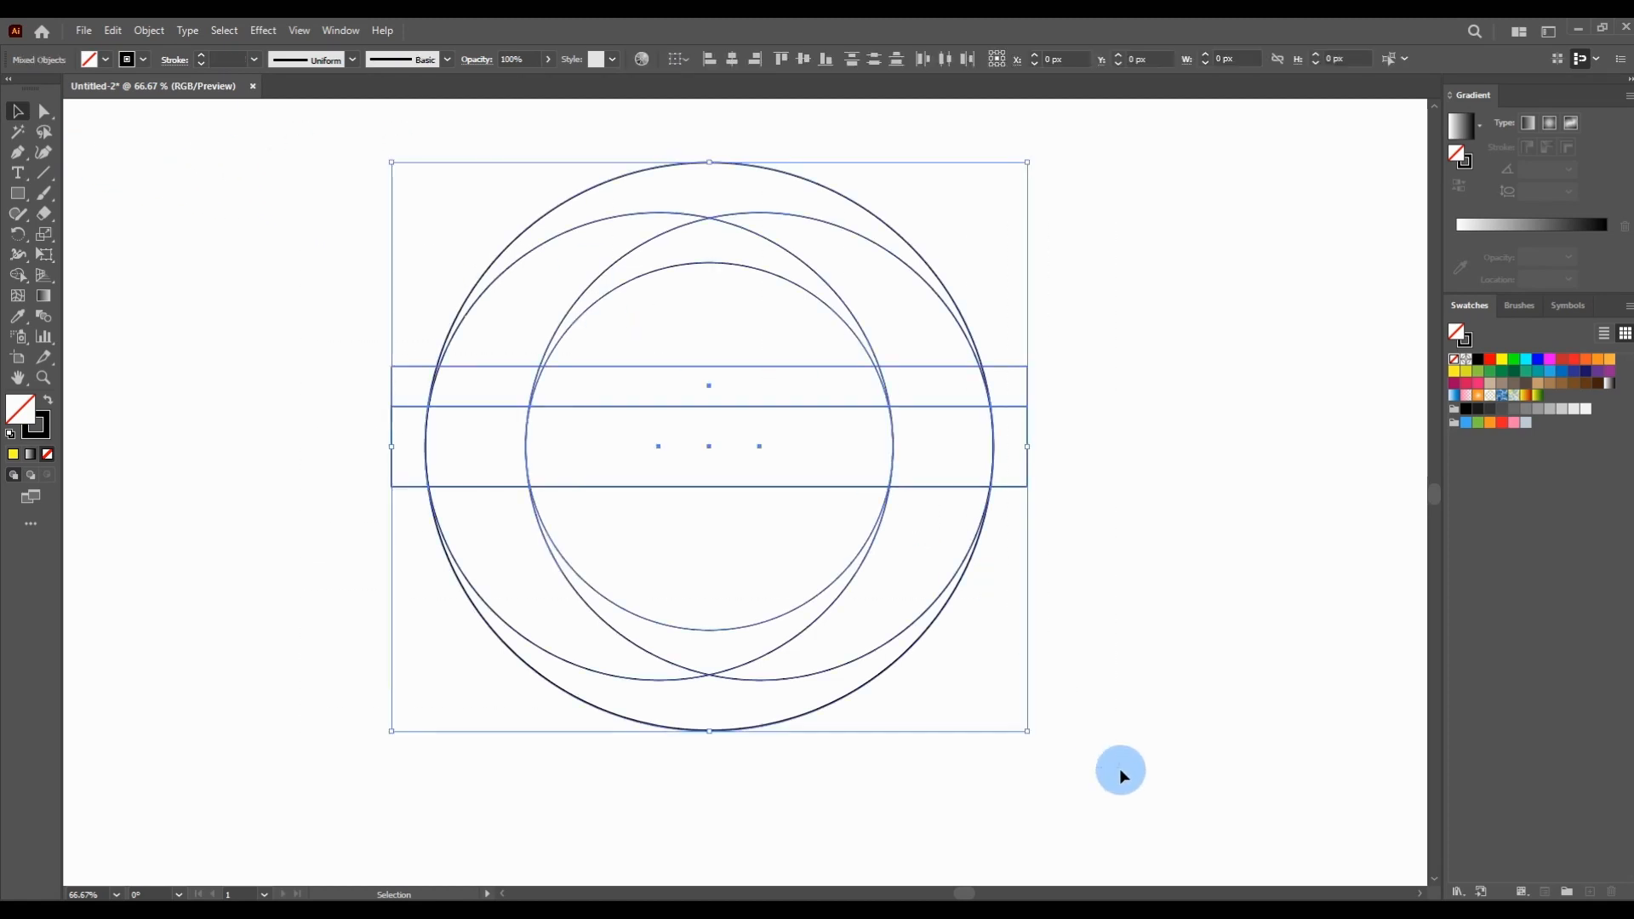
click(18, 275)
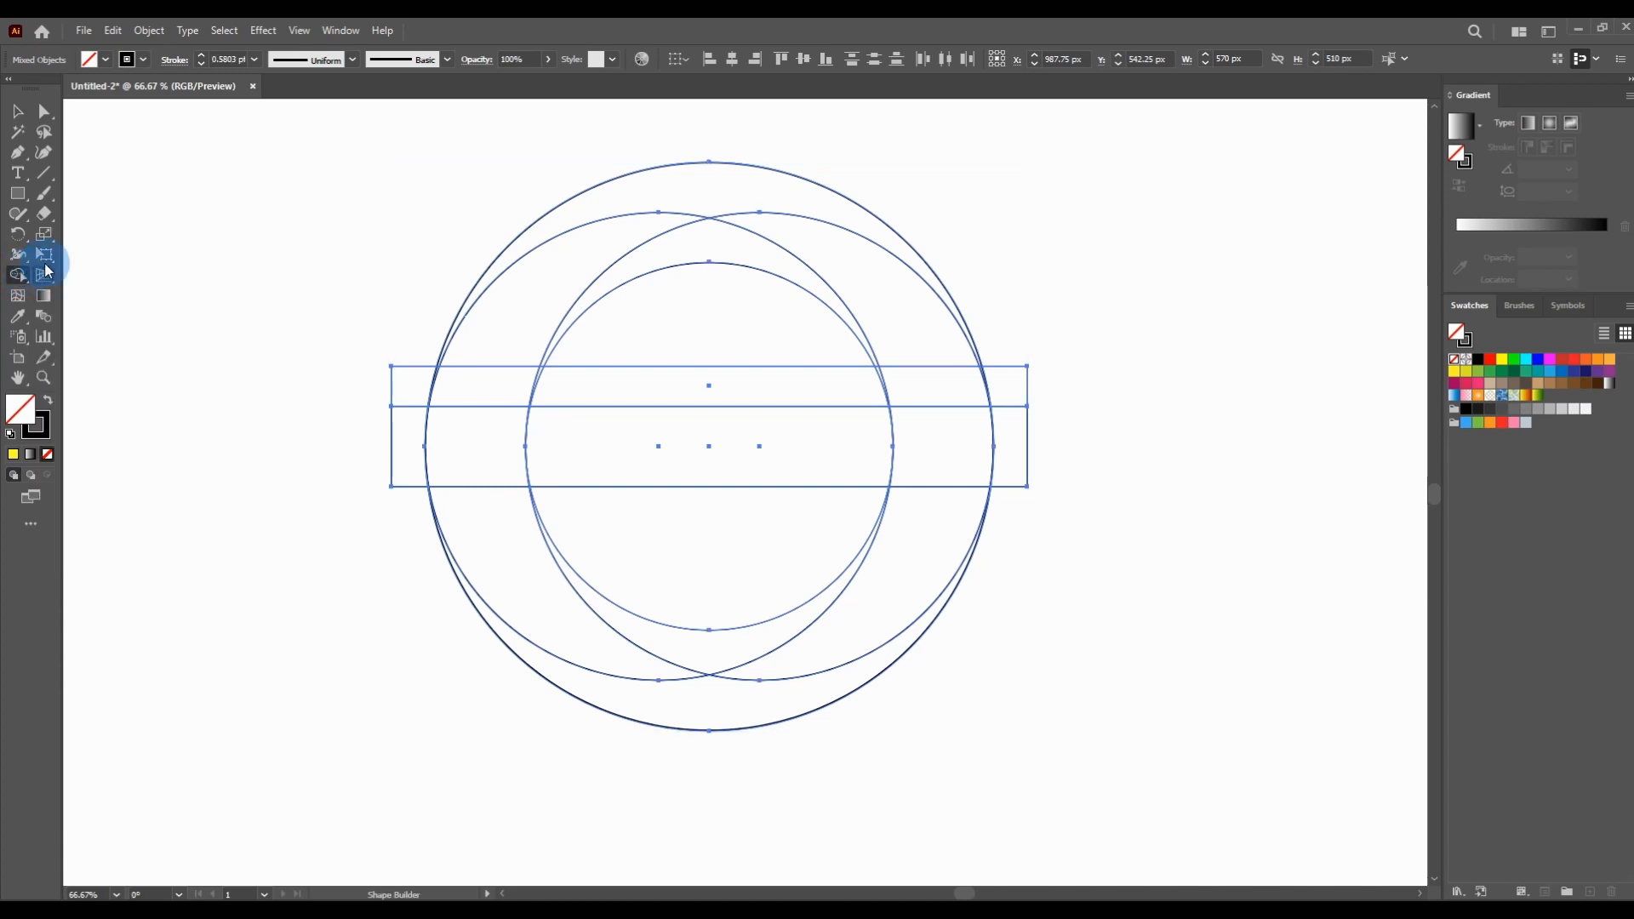
click(106, 59)
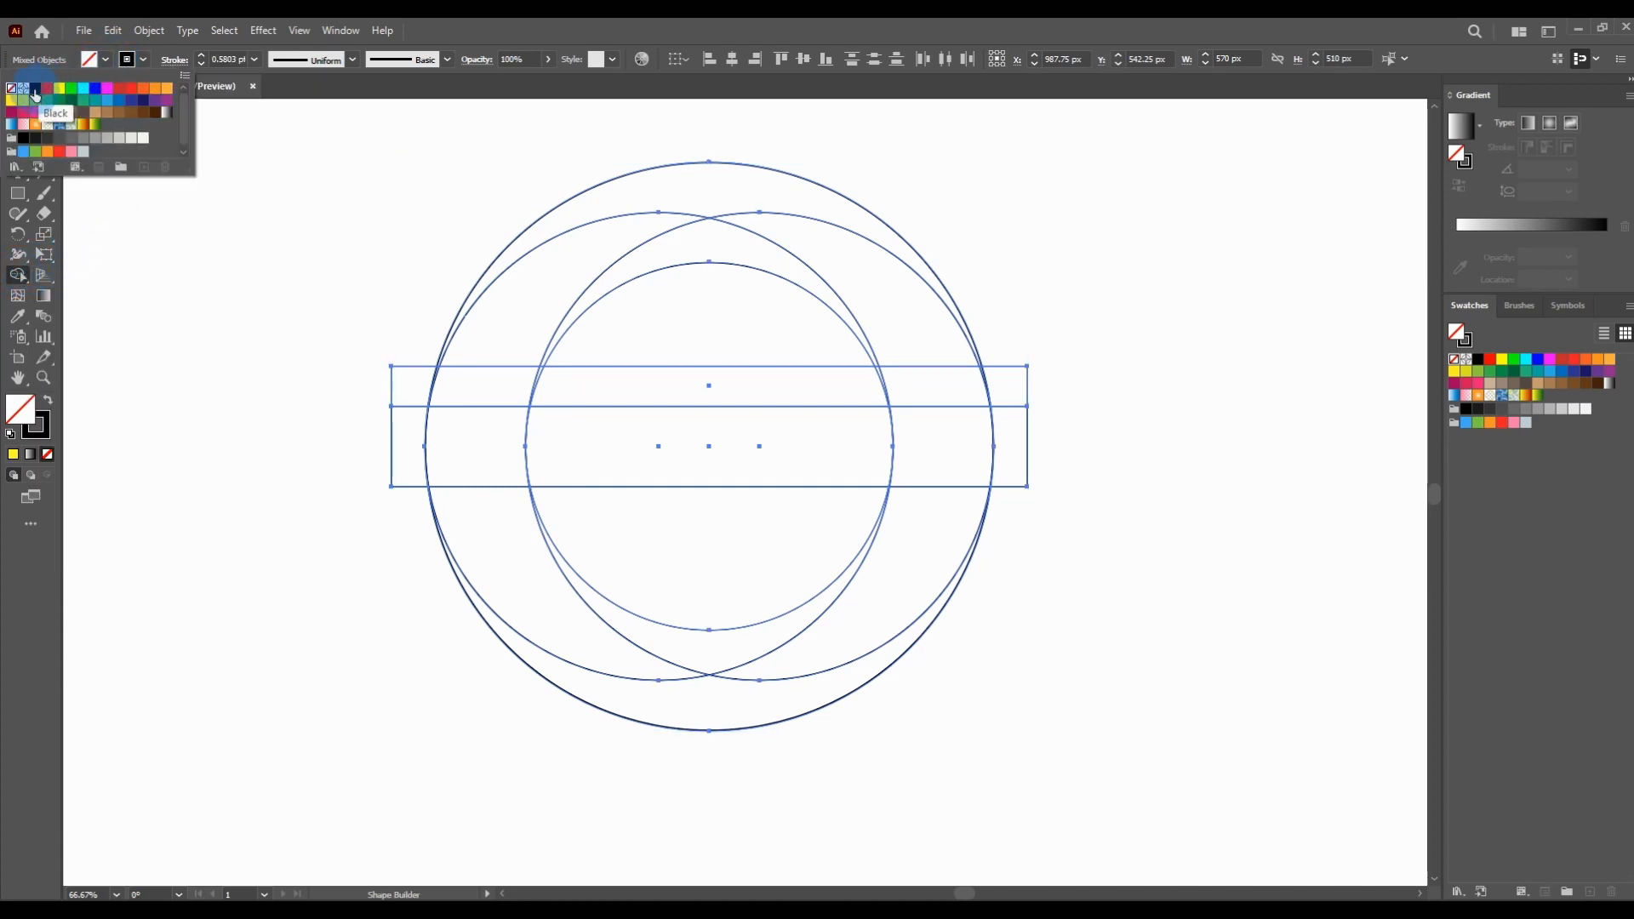
click(36, 89)
click(107, 61)
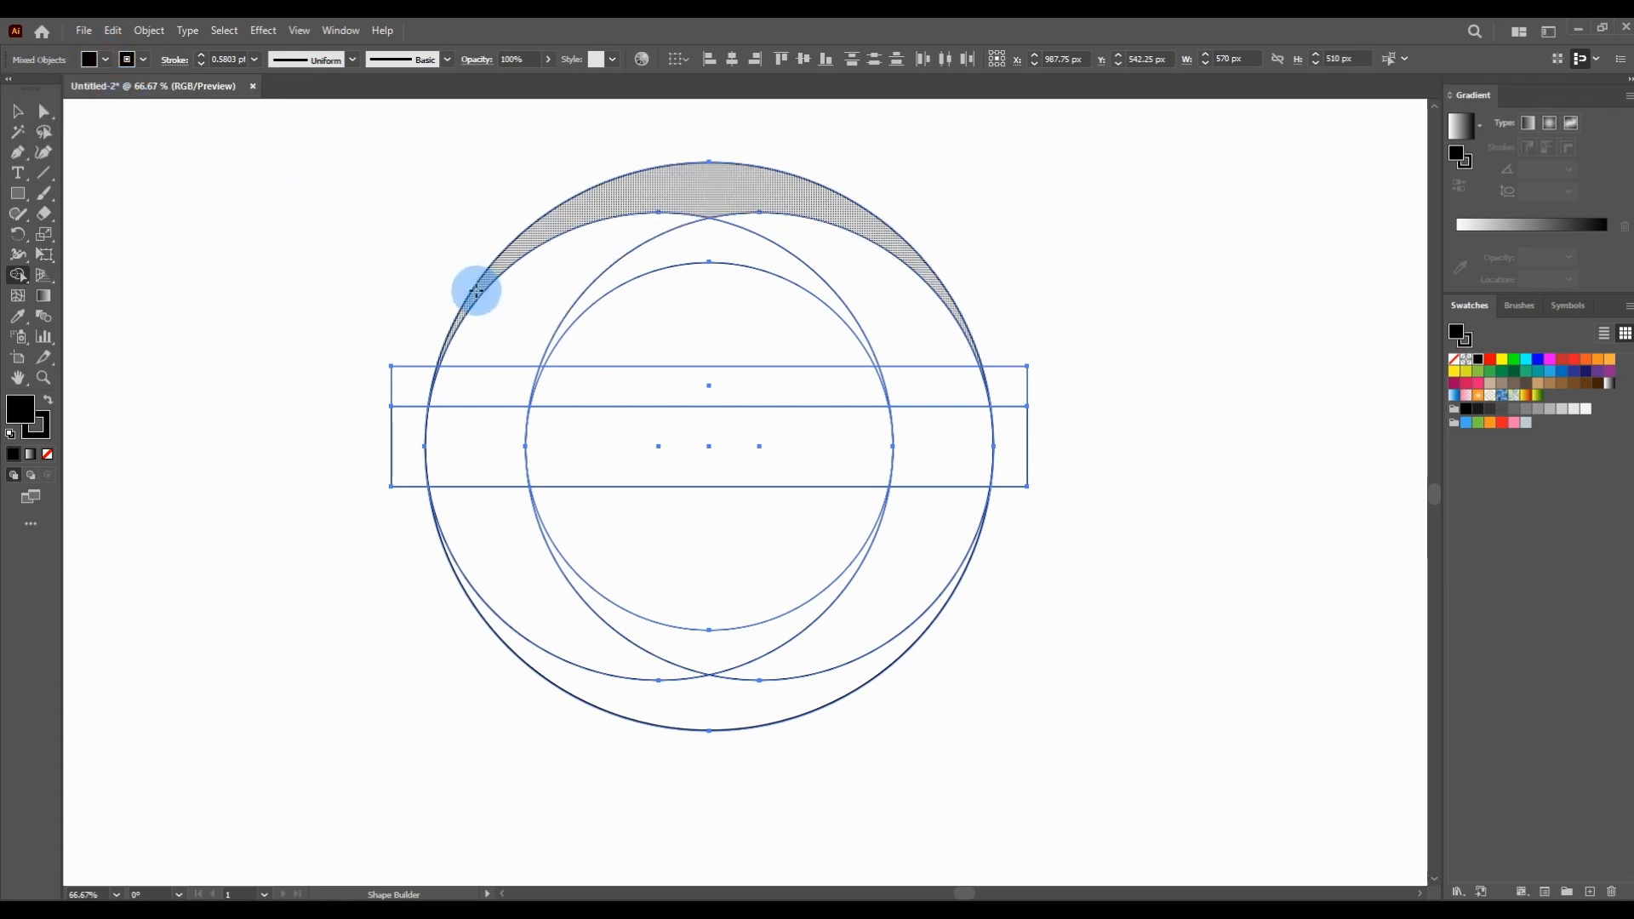
Merge the outer top crescent with the ring's right side and lower inner crescent, and merge the upper inner arc above the narrow strip.
mouse_move(476, 291)
mouse_down()
mouse_move(587, 207)
mouse_move(724, 198)
mouse_move(854, 259)
mouse_move(875, 288)
mouse_move(922, 377)
mouse_move(933, 463)
mouse_move(890, 573)
mouse_move(806, 638)
mouse_move(690, 655)
mouse_up()
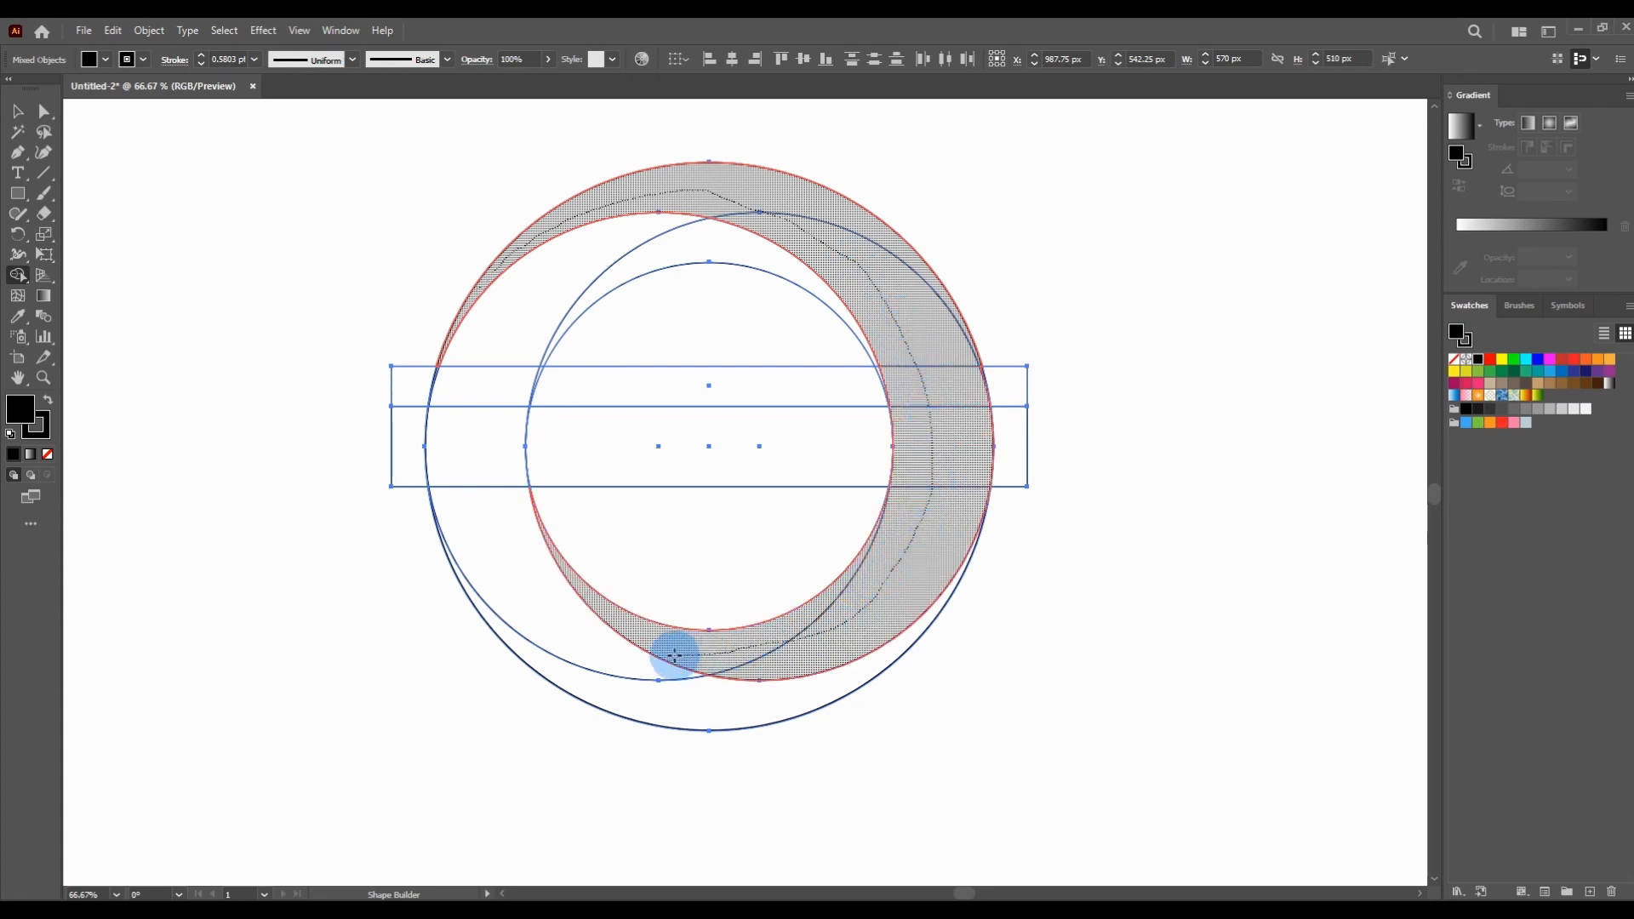
drag(674, 655, 675, 656)
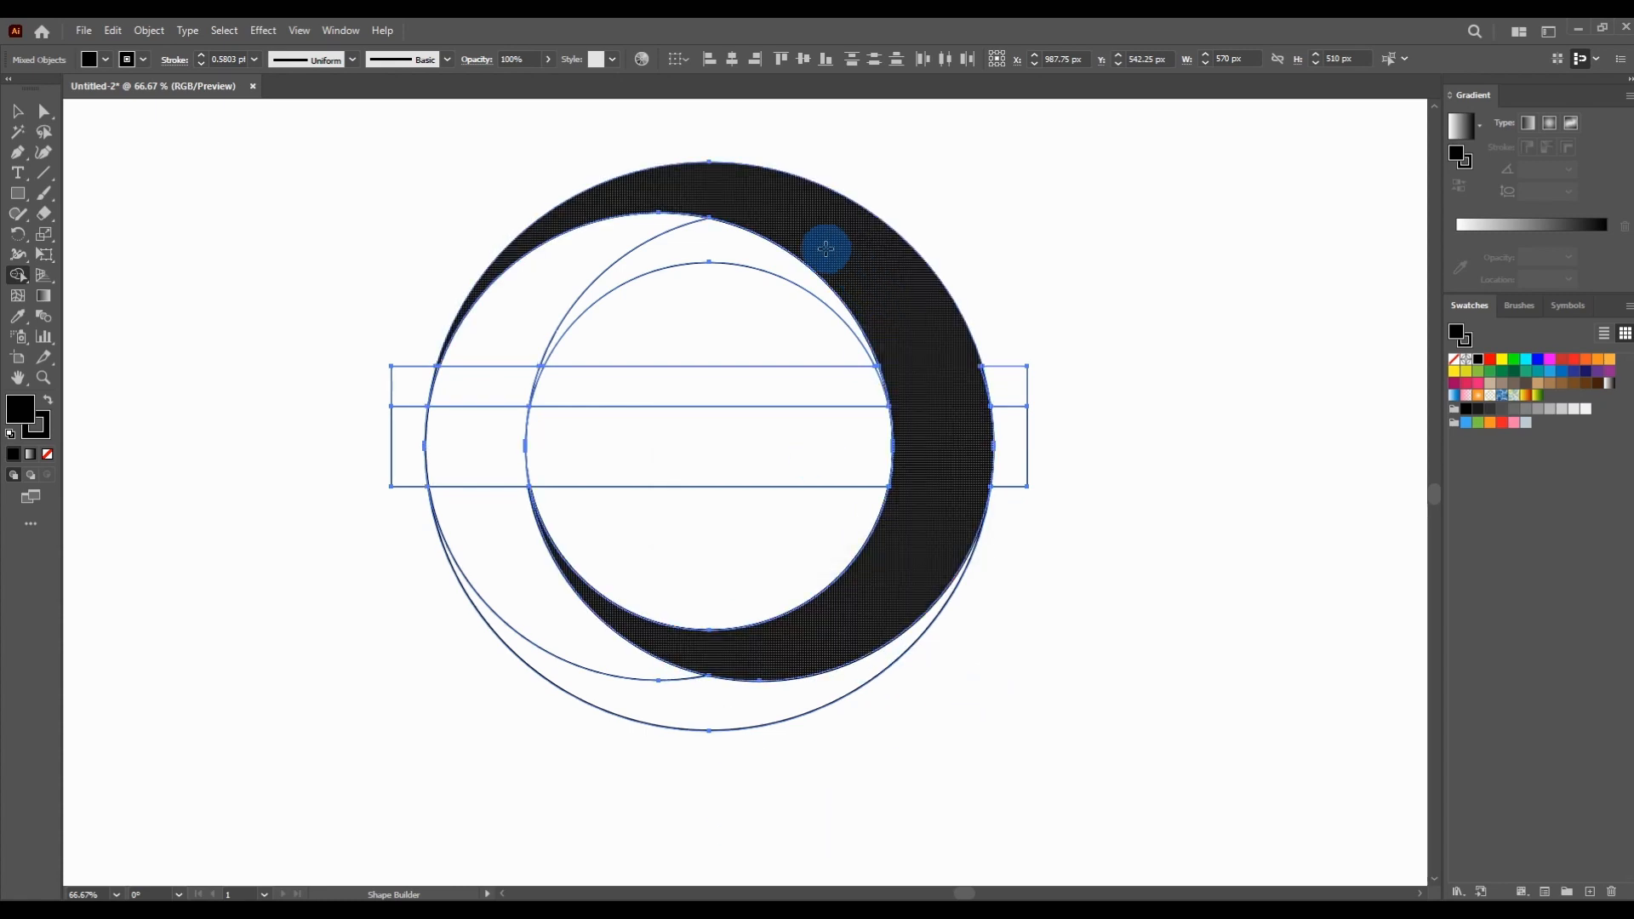
mouse_move(780, 263)
mouse_down()
mouse_move(626, 232)
mouse_move(568, 247)
mouse_move(489, 353)
mouse_up()
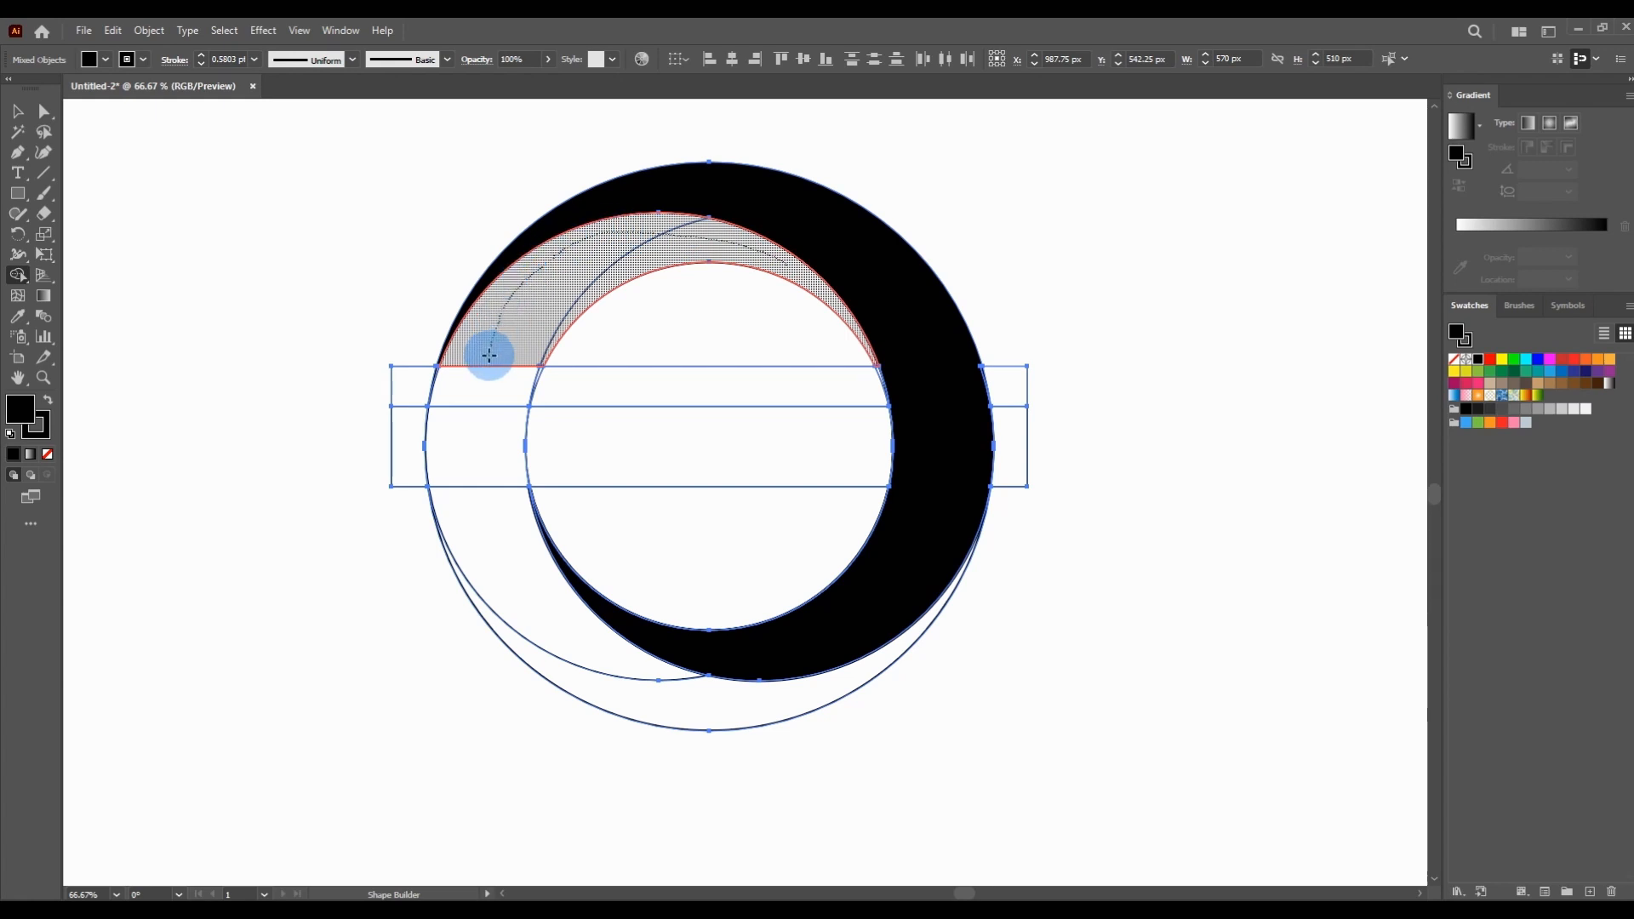
drag(490, 355, 528, 340)
Merge the upper inner arc's thin right tip with the sliver crossing the narrow strip, down to the thick bar's upper edge.
scroll(905, 380, up, 5)
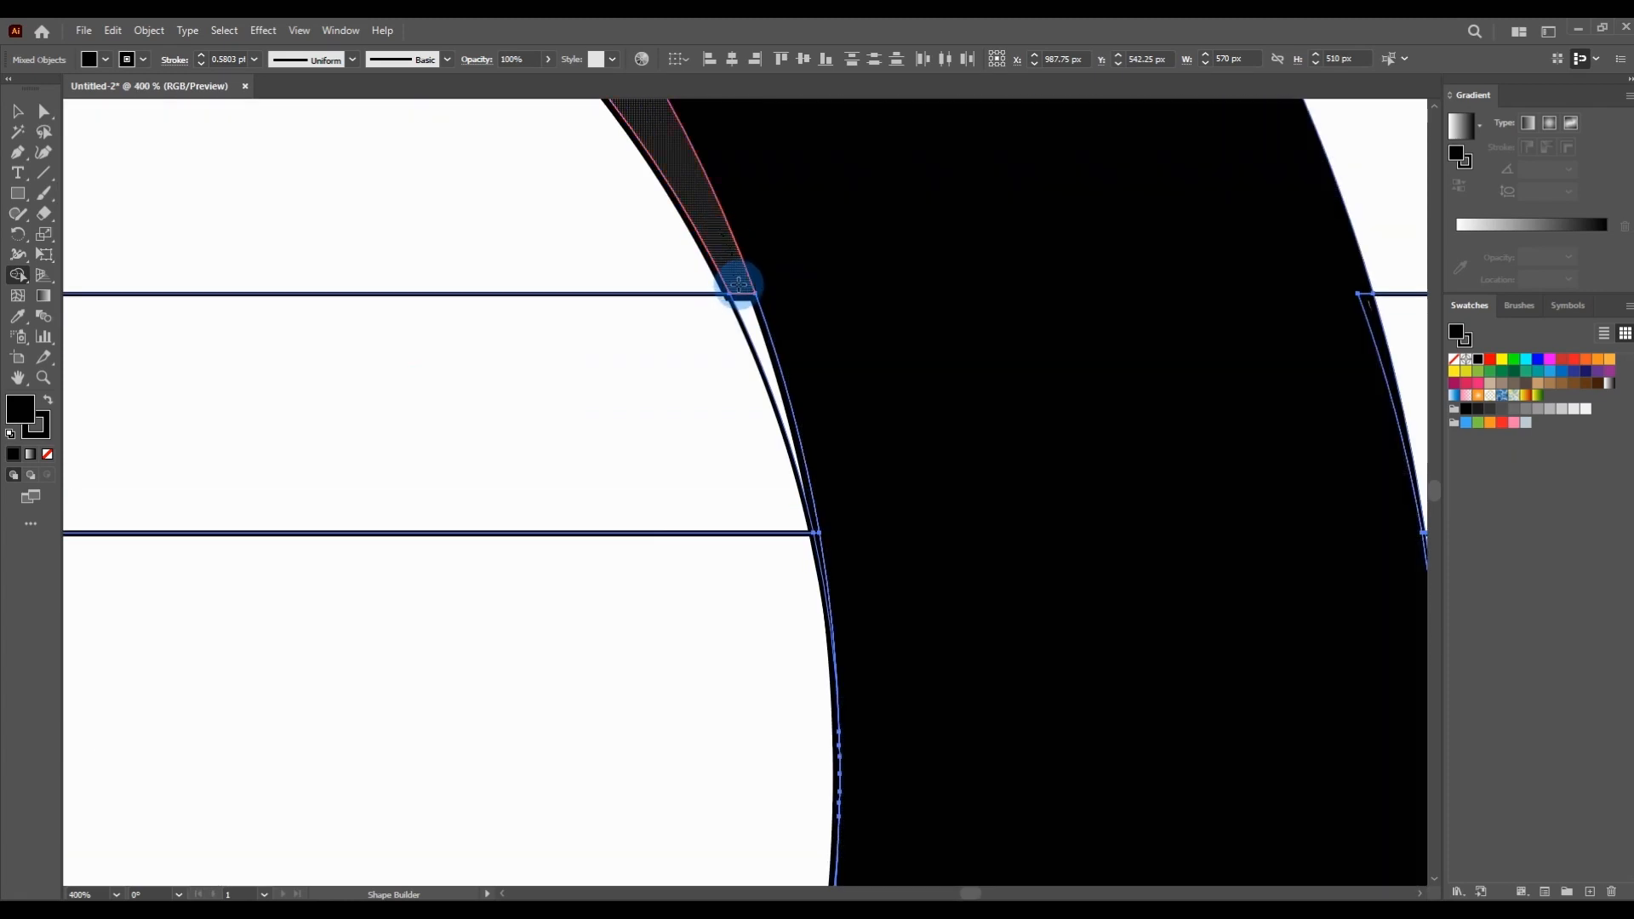
drag(739, 284, 761, 344)
scroll(824, 518, up, 2)
scroll(799, 518, up, 1)
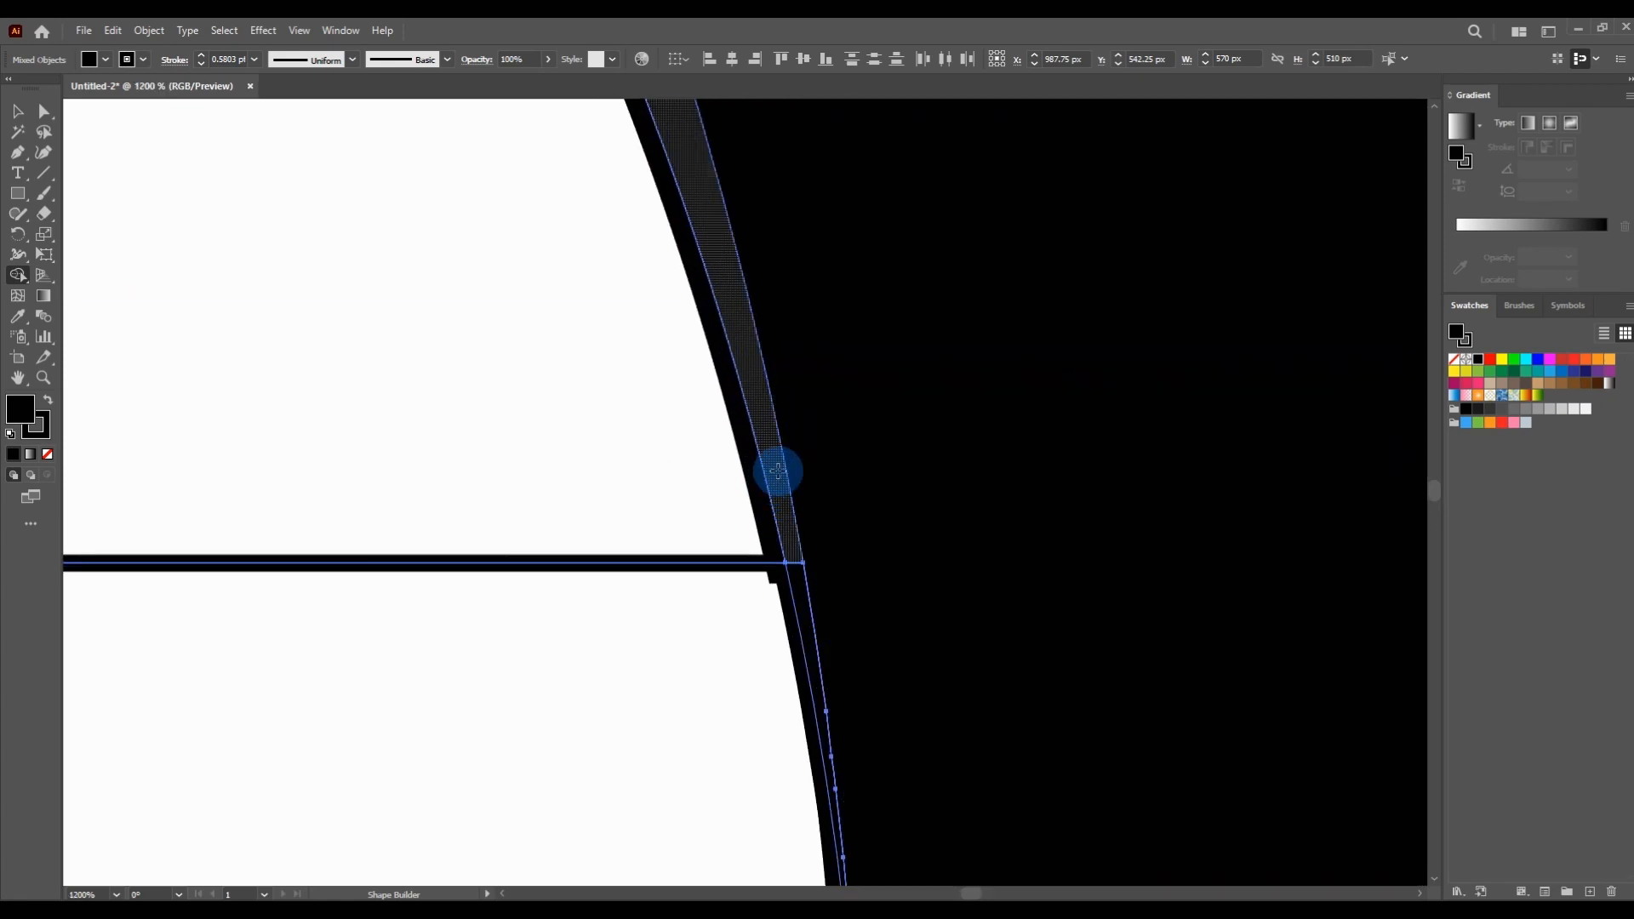
Merge the thick central bar with the ring's left section and the lower outer crescent around to the lower right with Shape Builder.
scroll(771, 451, down, 5)
scroll(85, 449, down, 3)
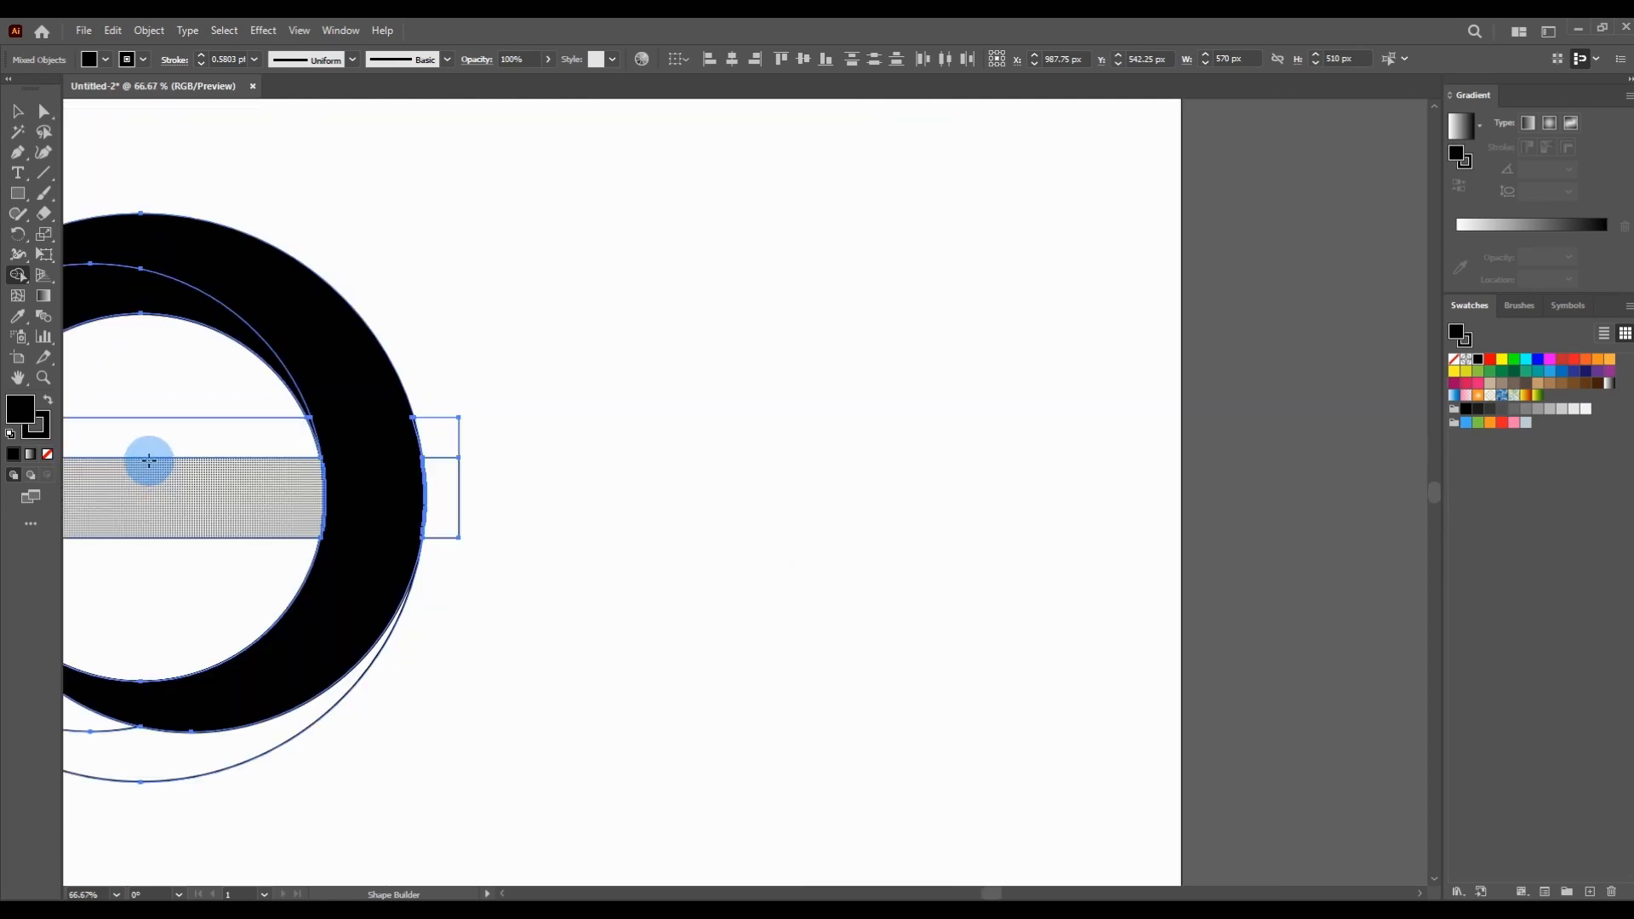
key(space)
drag(149, 461, 705, 450)
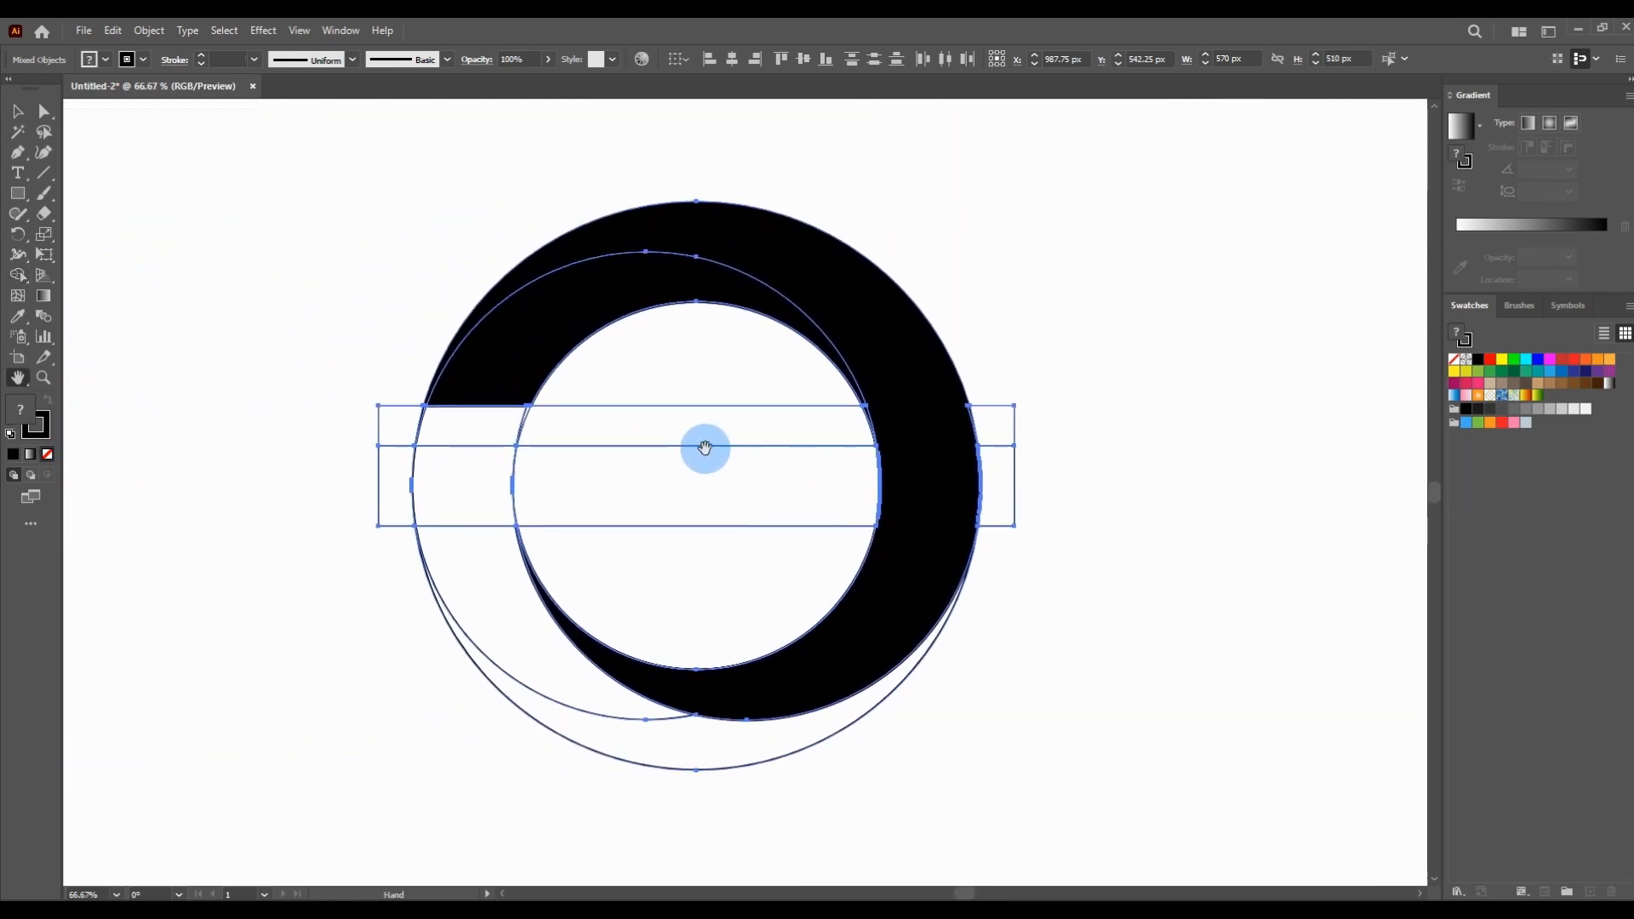
click(17, 275)
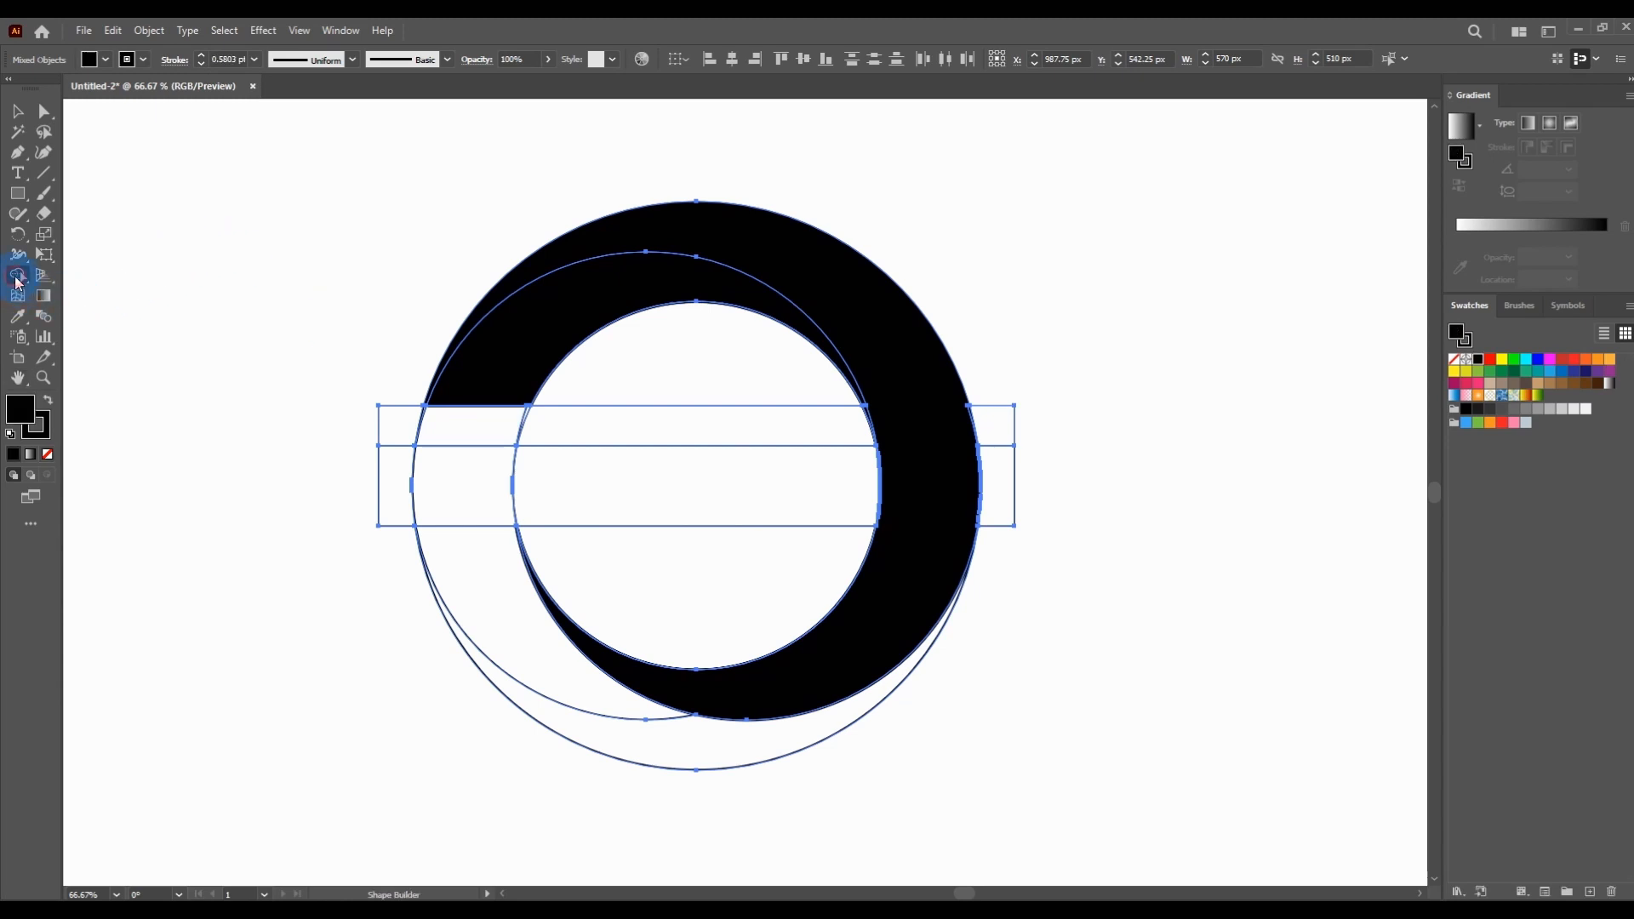
click(508, 396)
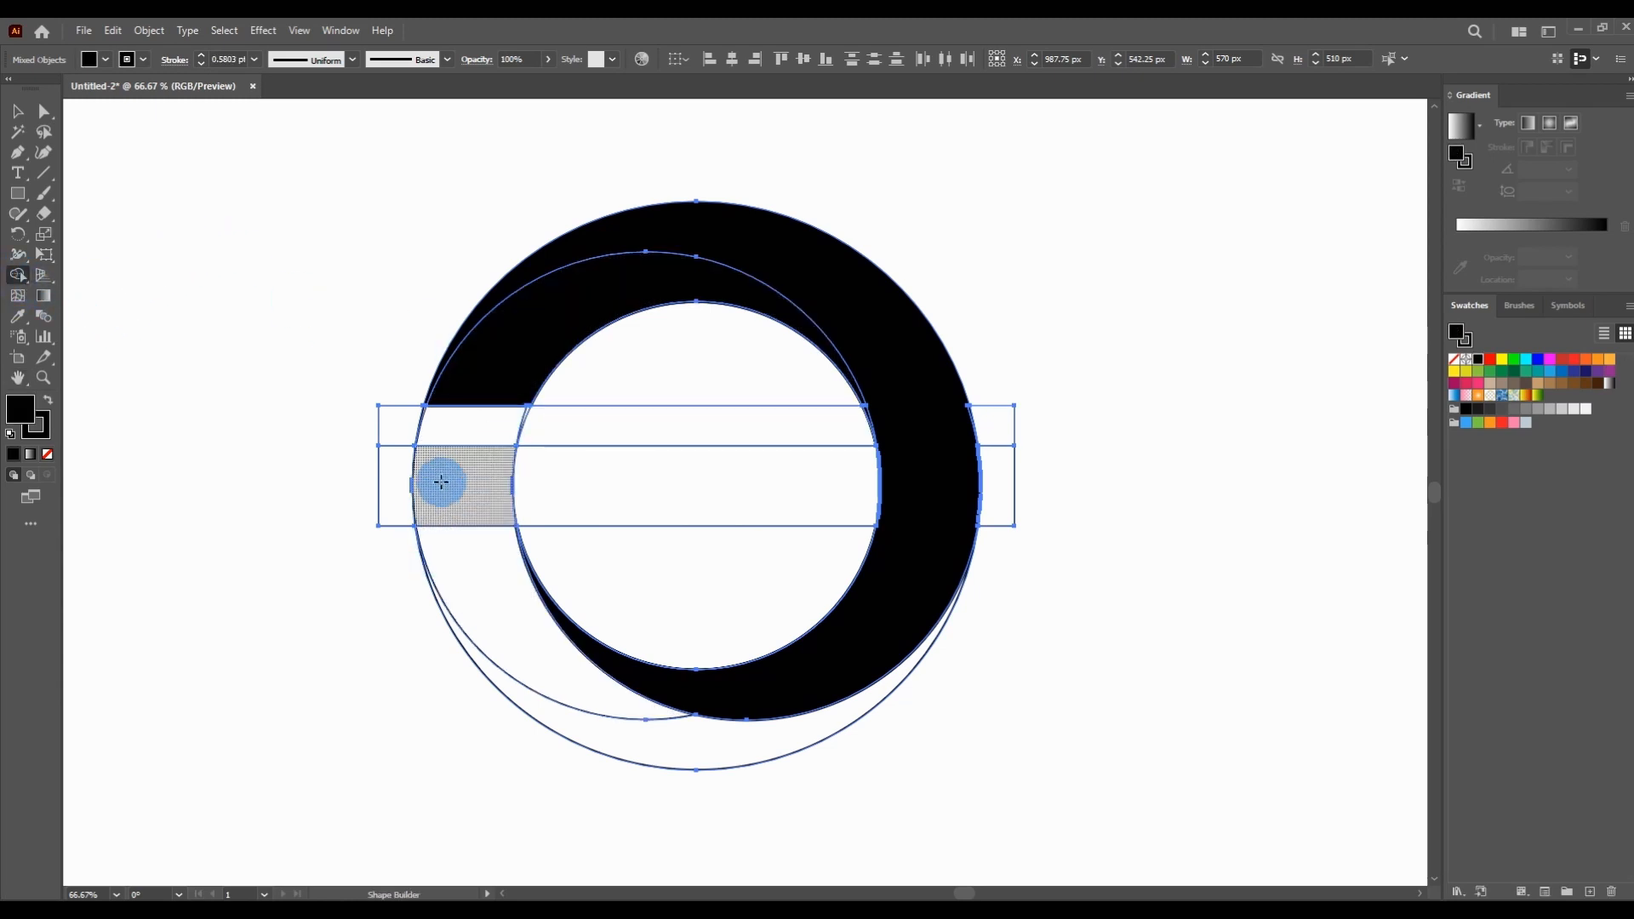
mouse_move(446, 474)
mouse_down()
mouse_move(846, 488)
mouse_move(466, 487)
mouse_move(500, 594)
mouse_move(587, 725)
mouse_move(789, 728)
mouse_up()
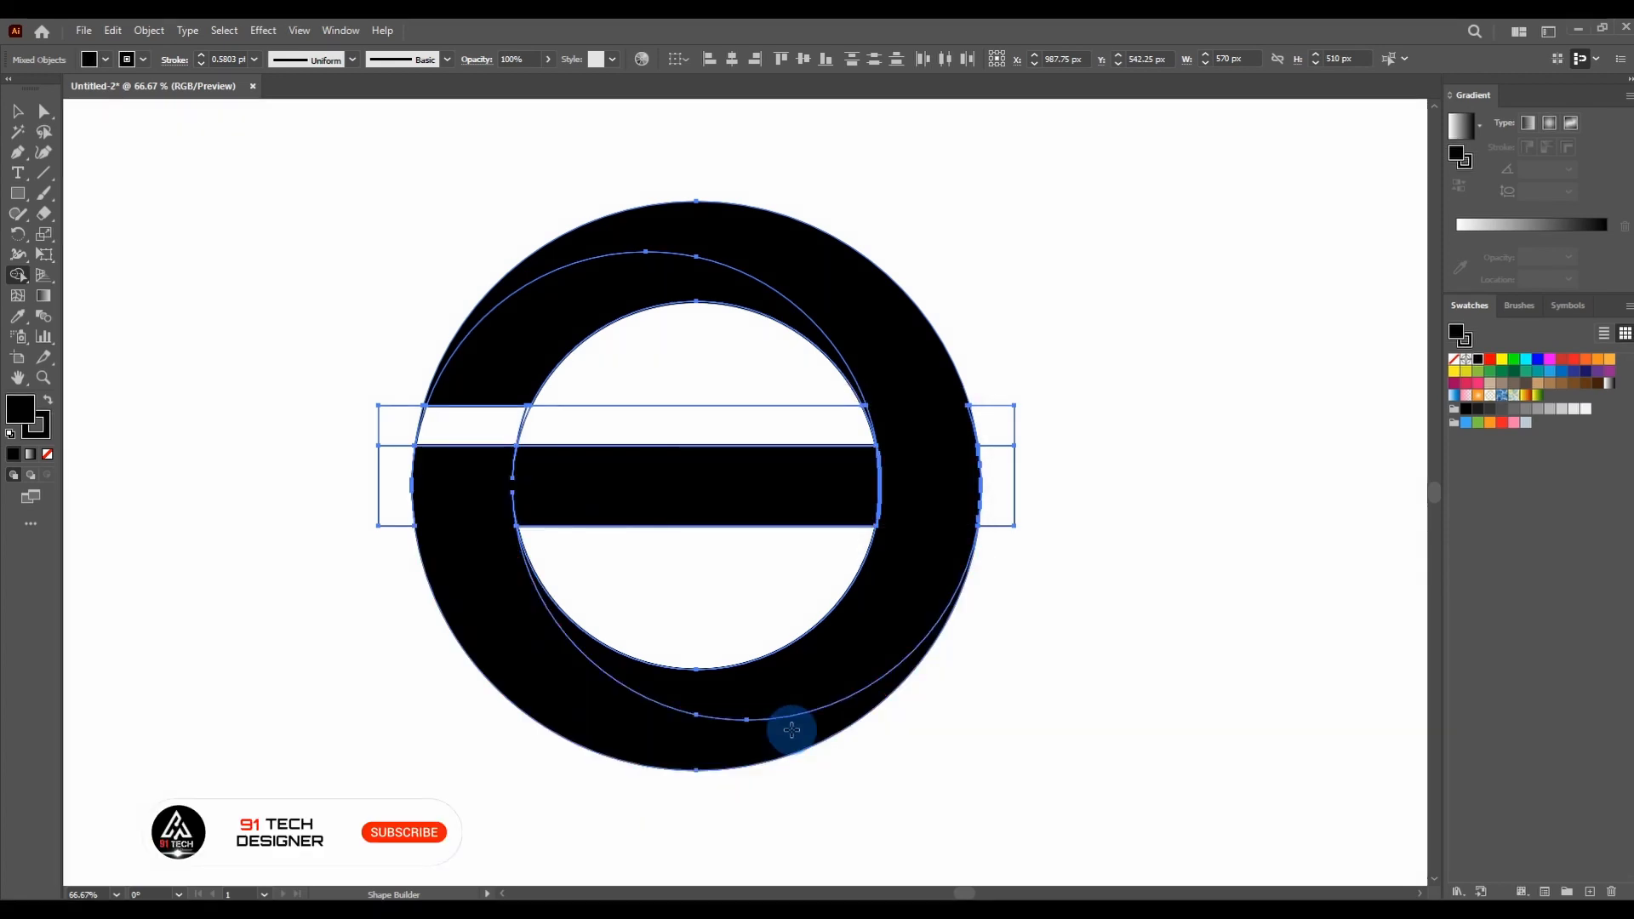
Merge the leftover slivers at the thick bar's left end, along the inner arc and outer edge, into the lower shape.
scroll(511, 482, up, 3)
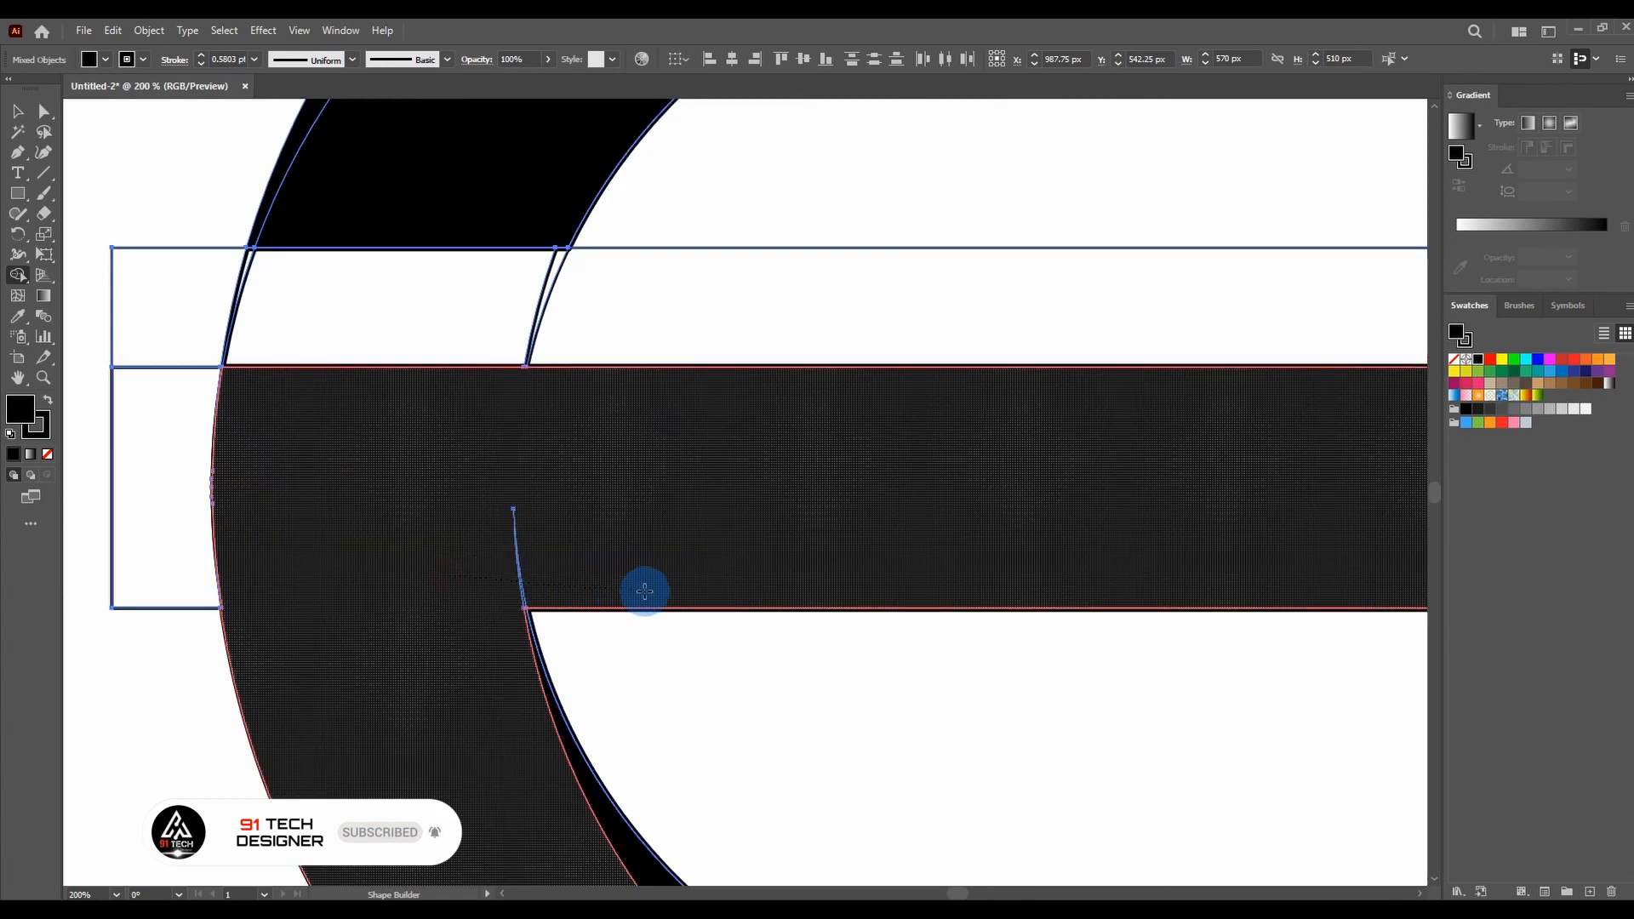
scroll(223, 613, up, 5)
scroll(223, 615, up, 1)
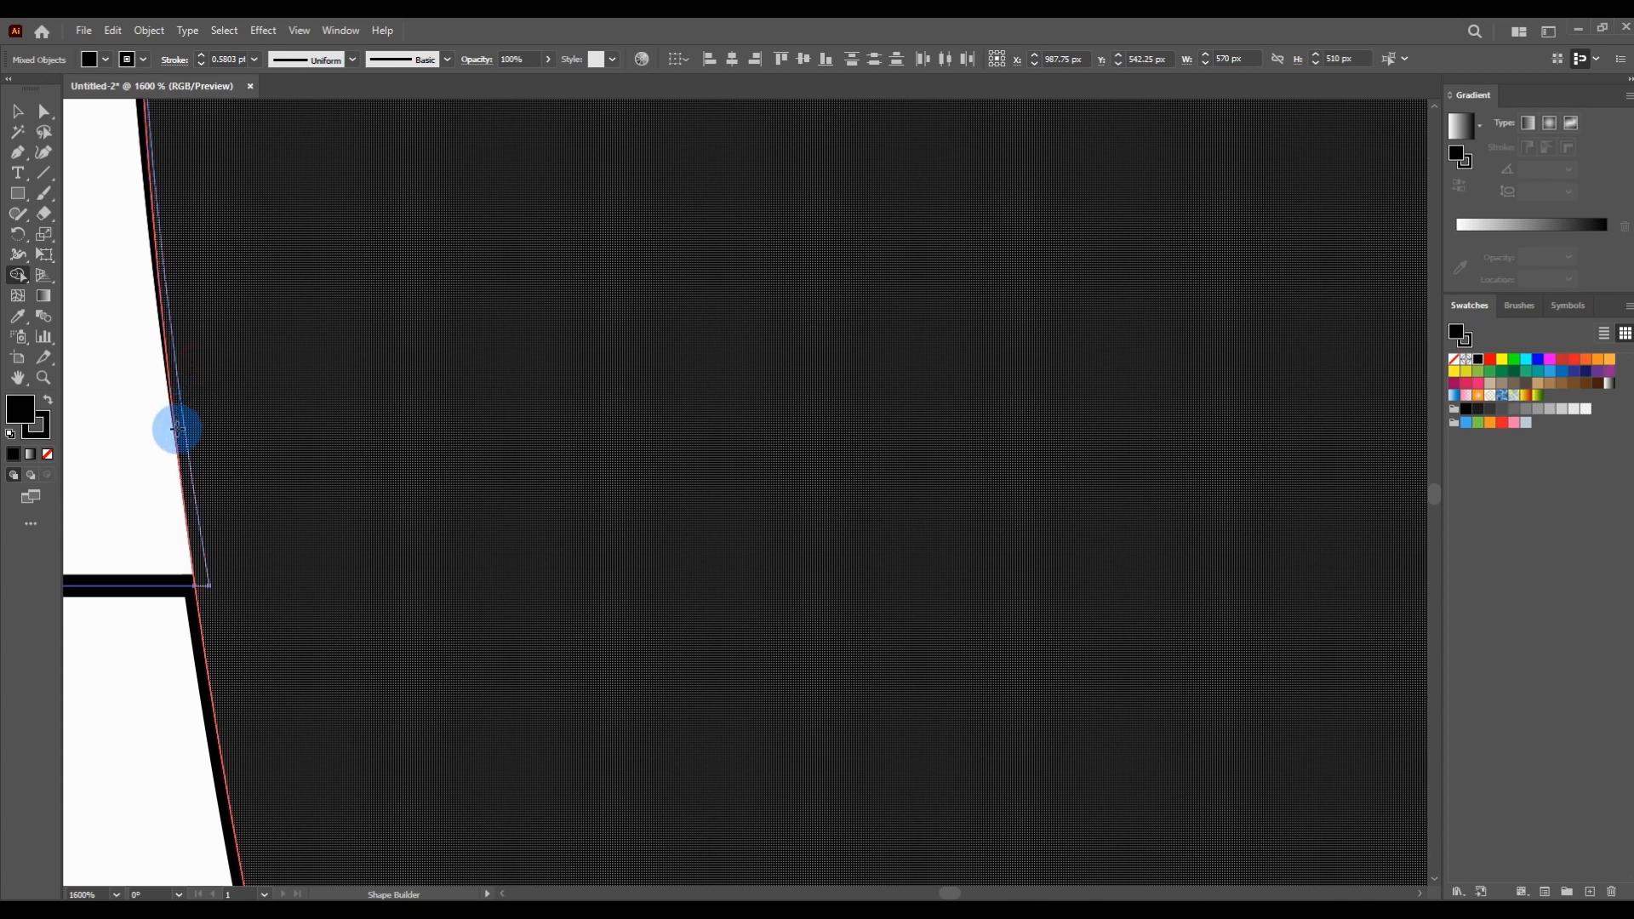
scroll(408, 472, down, 2)
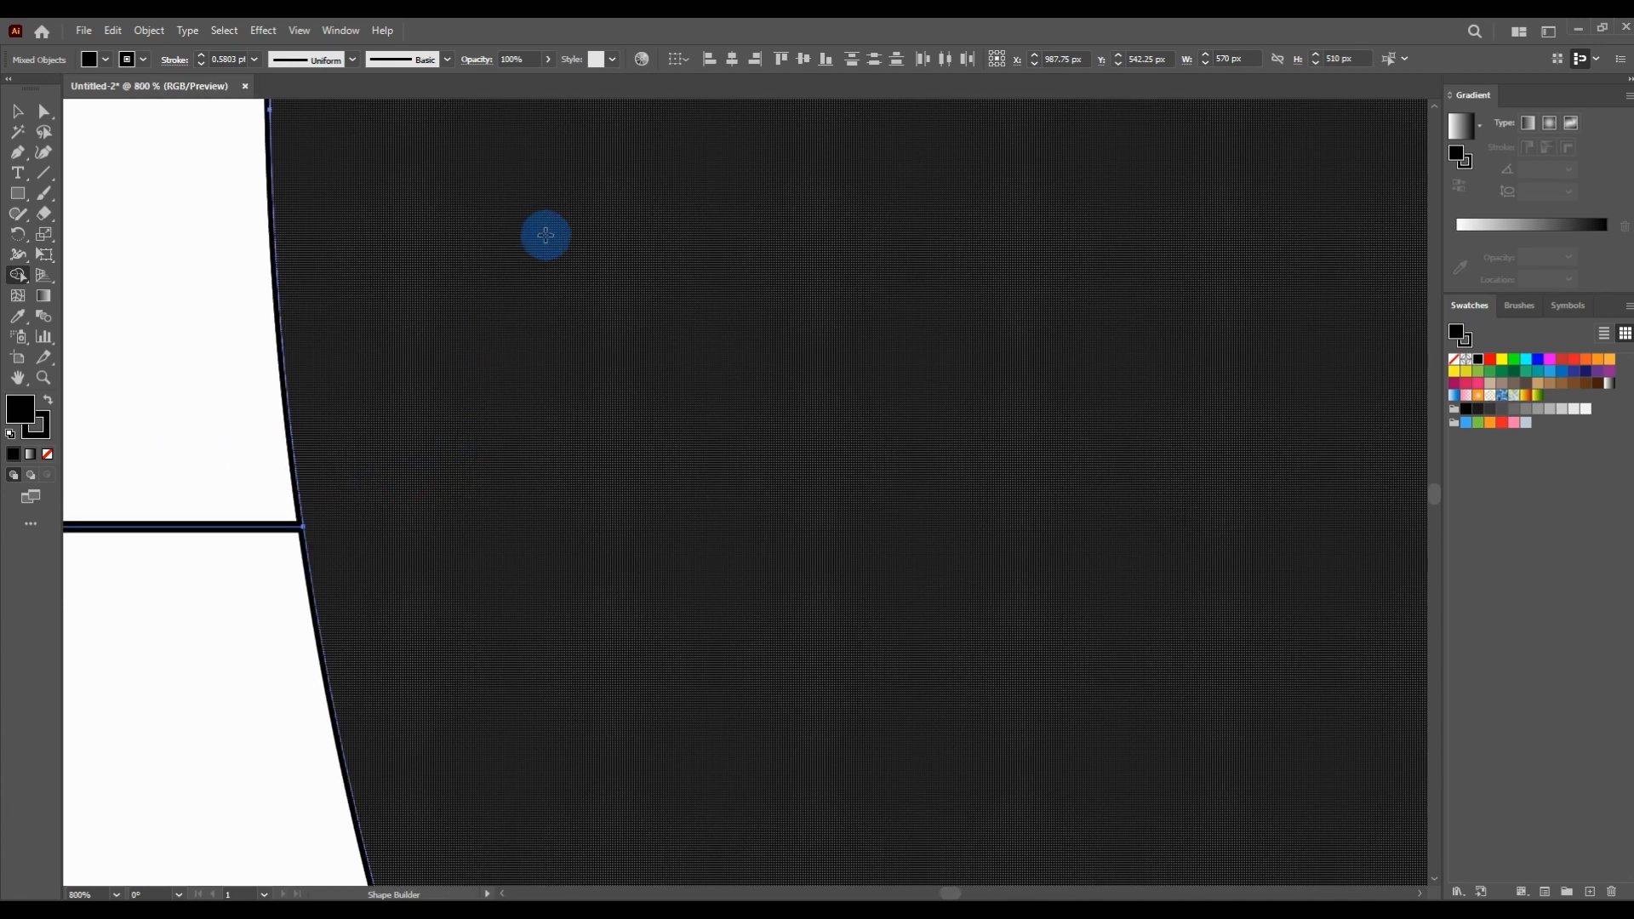
Merge the thin sliver at the thick bar's lower right corner into the ring's right-hand shape, keeping the bar separate.
scroll(562, 251, down, 3)
scroll(702, 265, down, 4)
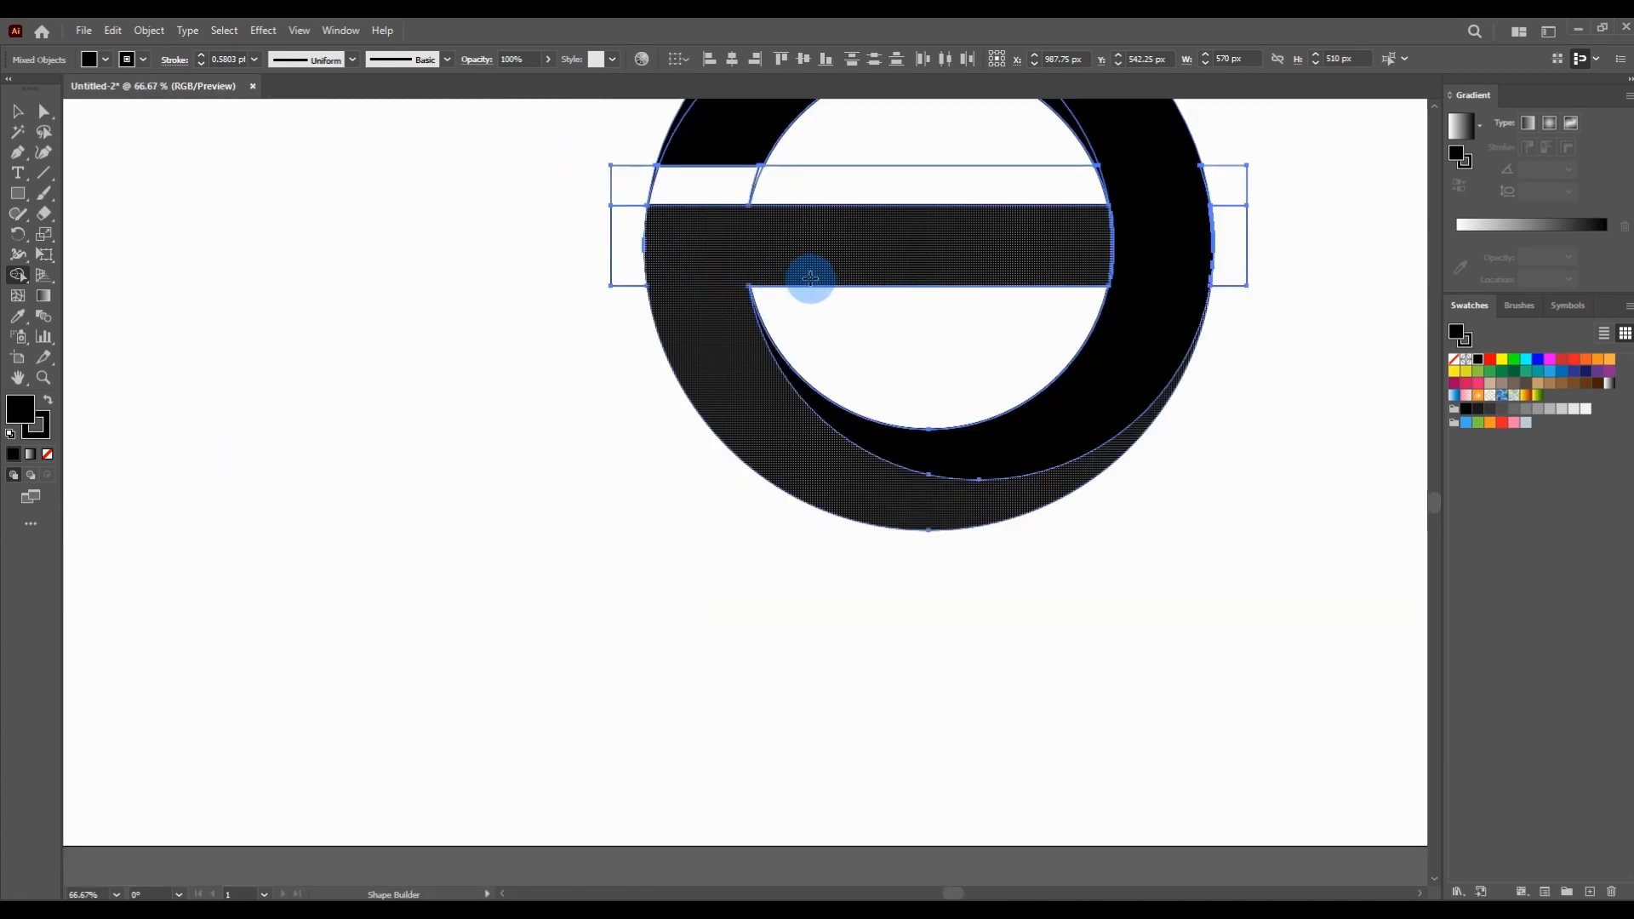
drag(850, 263, 700, 409)
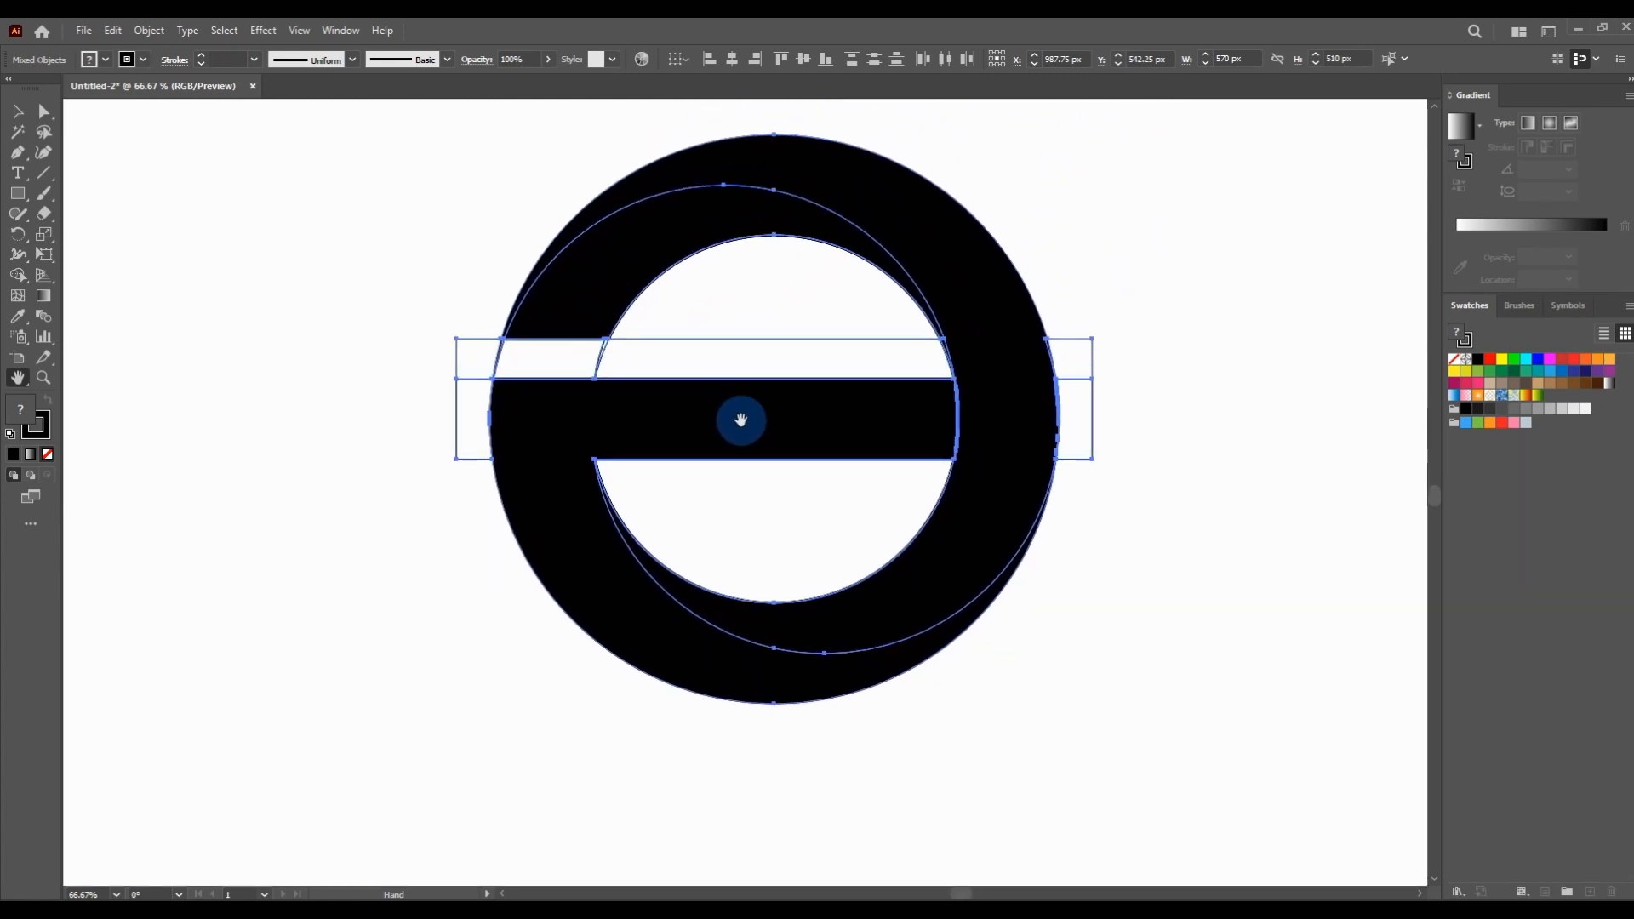
click(17, 274)
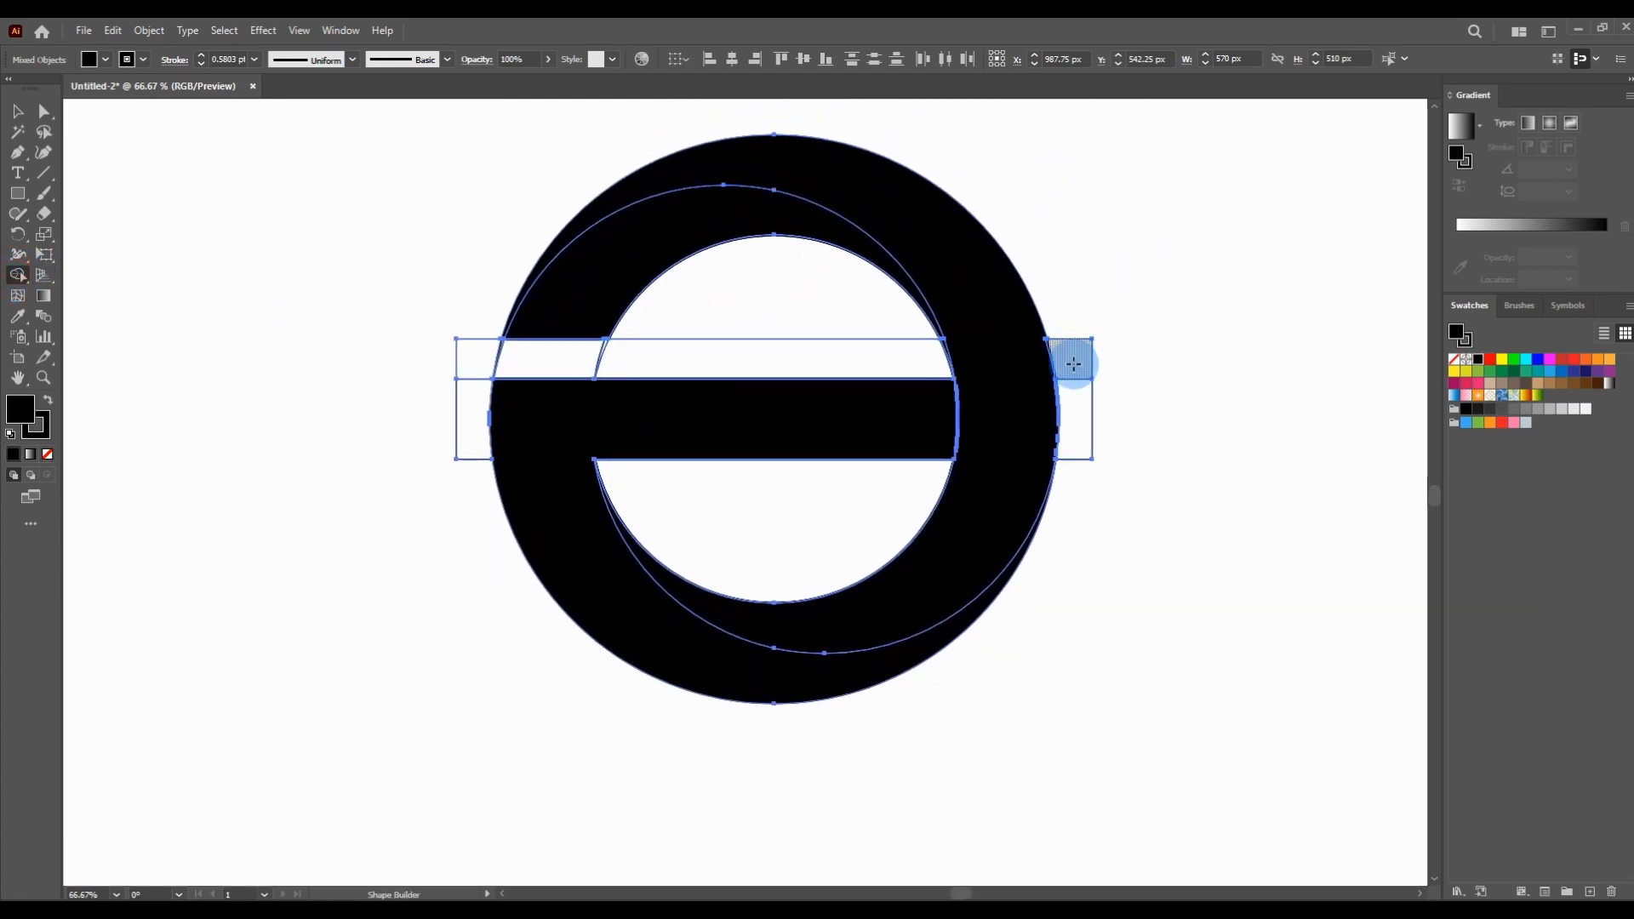
scroll(1005, 400, up, 4)
scroll(1006, 401, up, 1)
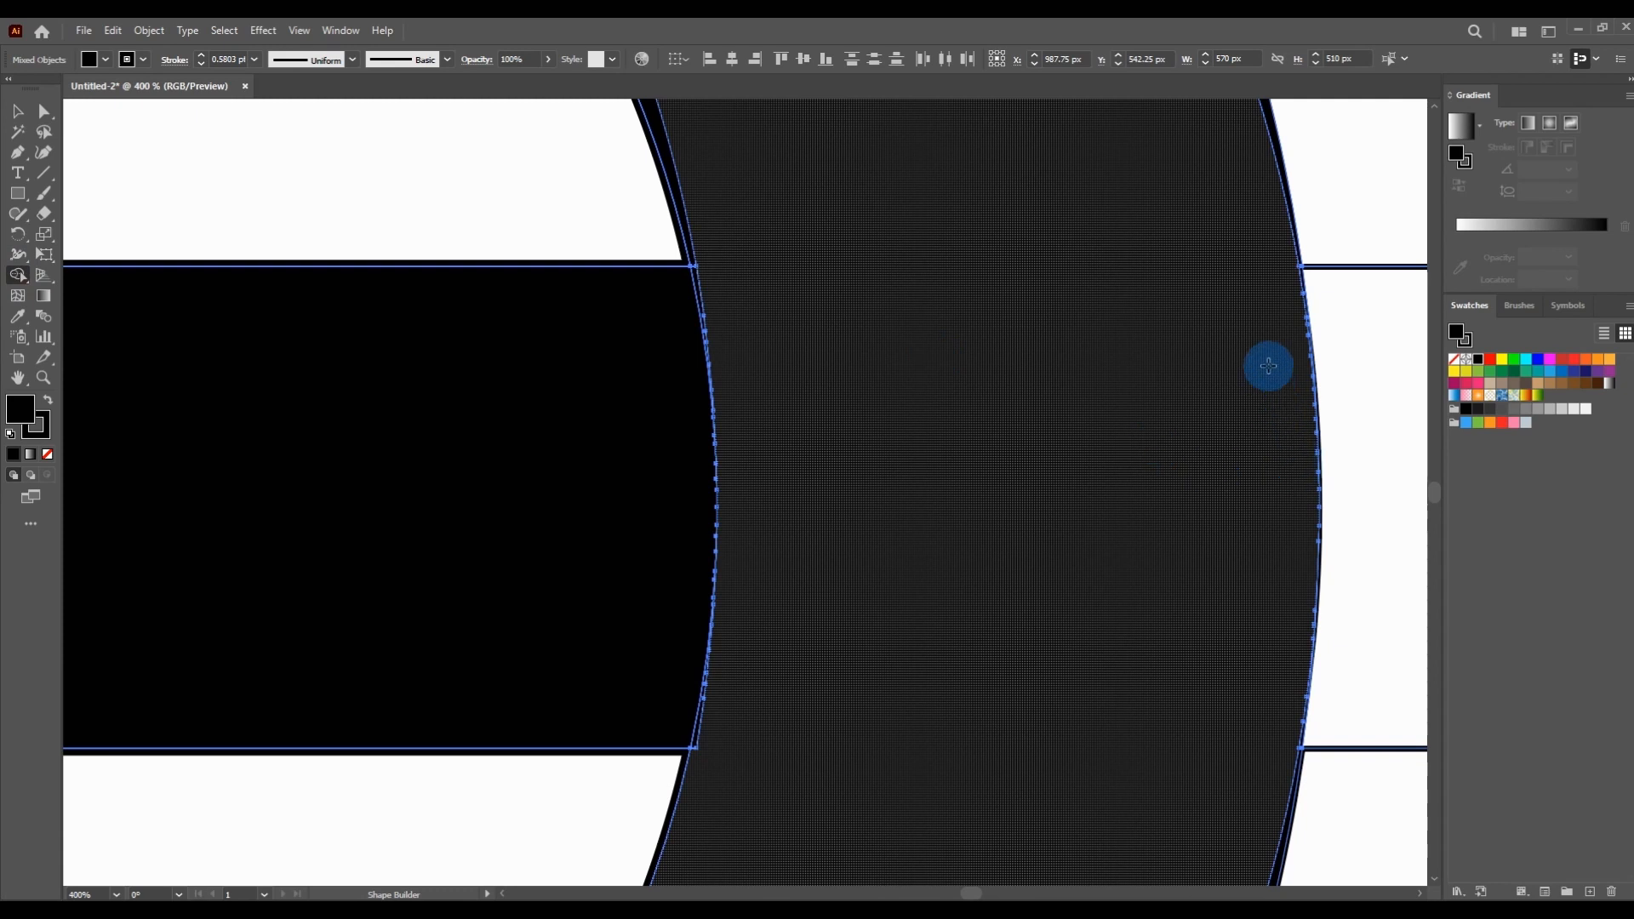
mouse_move(843, 724)
mouse_down()
mouse_move(740, 661)
mouse_move(718, 660)
mouse_move(697, 699)
mouse_move(729, 671)
mouse_up()
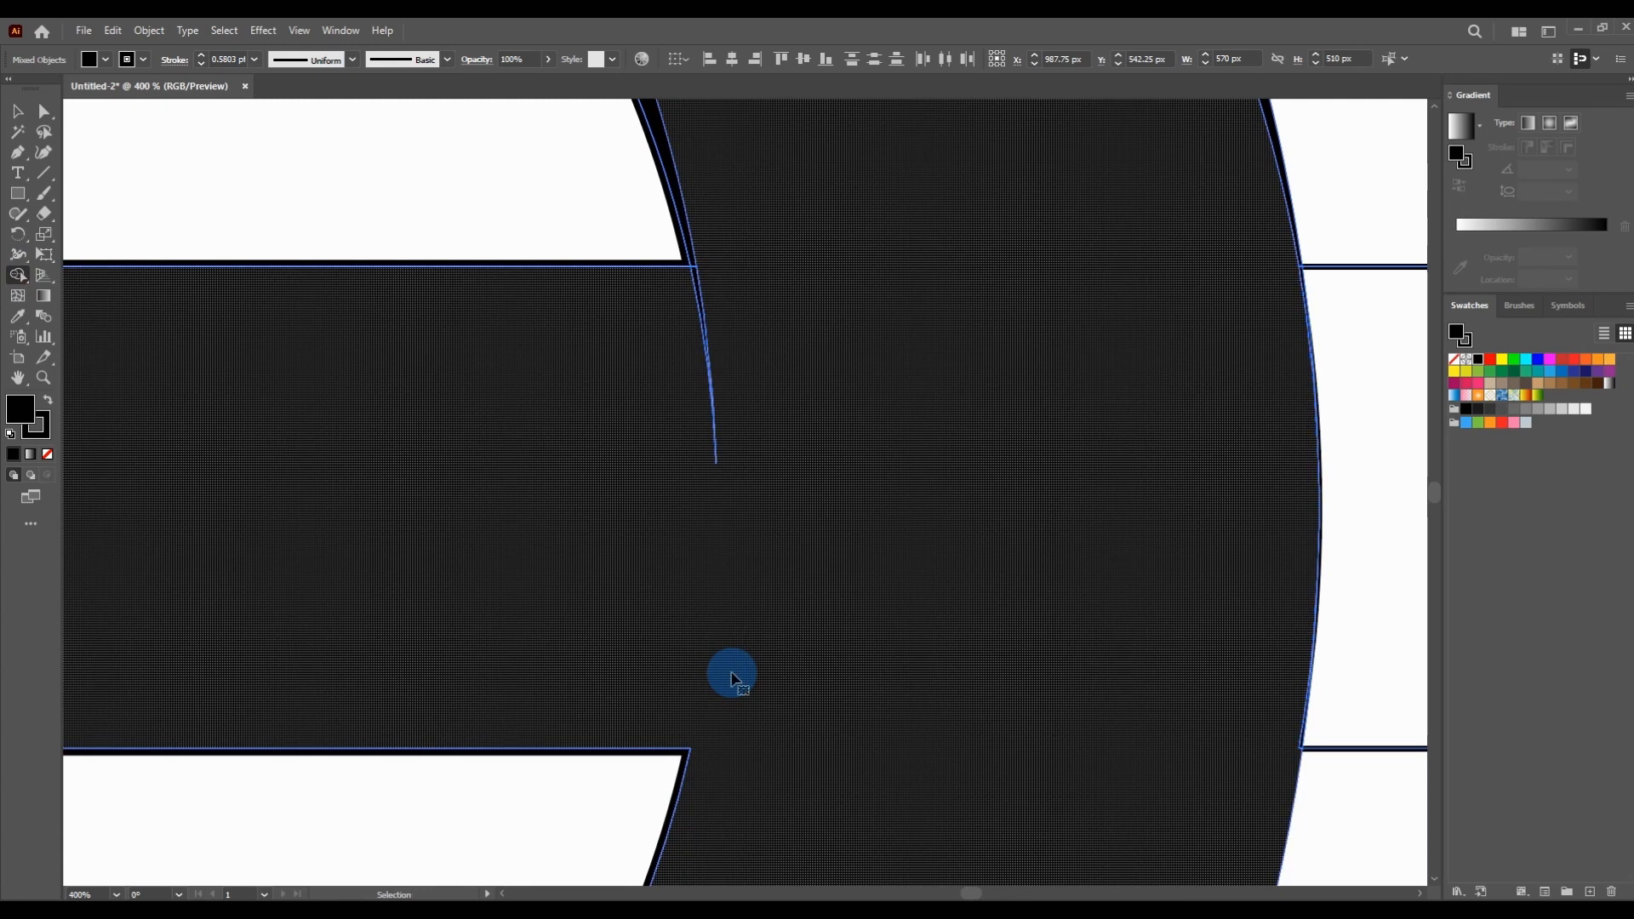
scroll(783, 628, down, 1)
scroll(755, 664, up, 5)
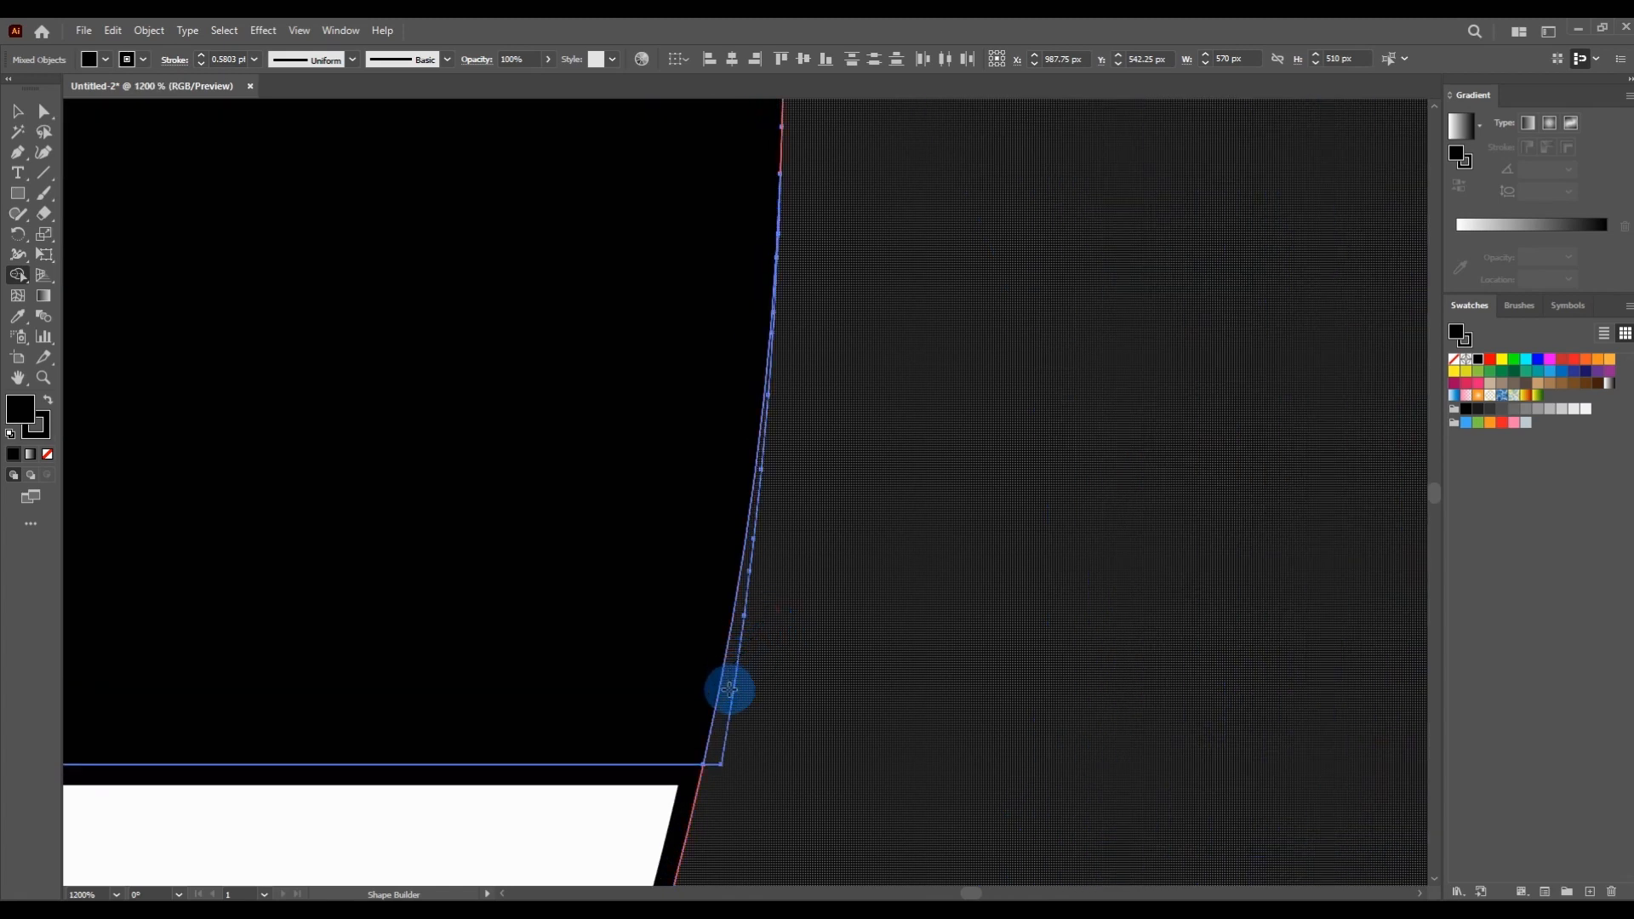
scroll(894, 565, down, 5)
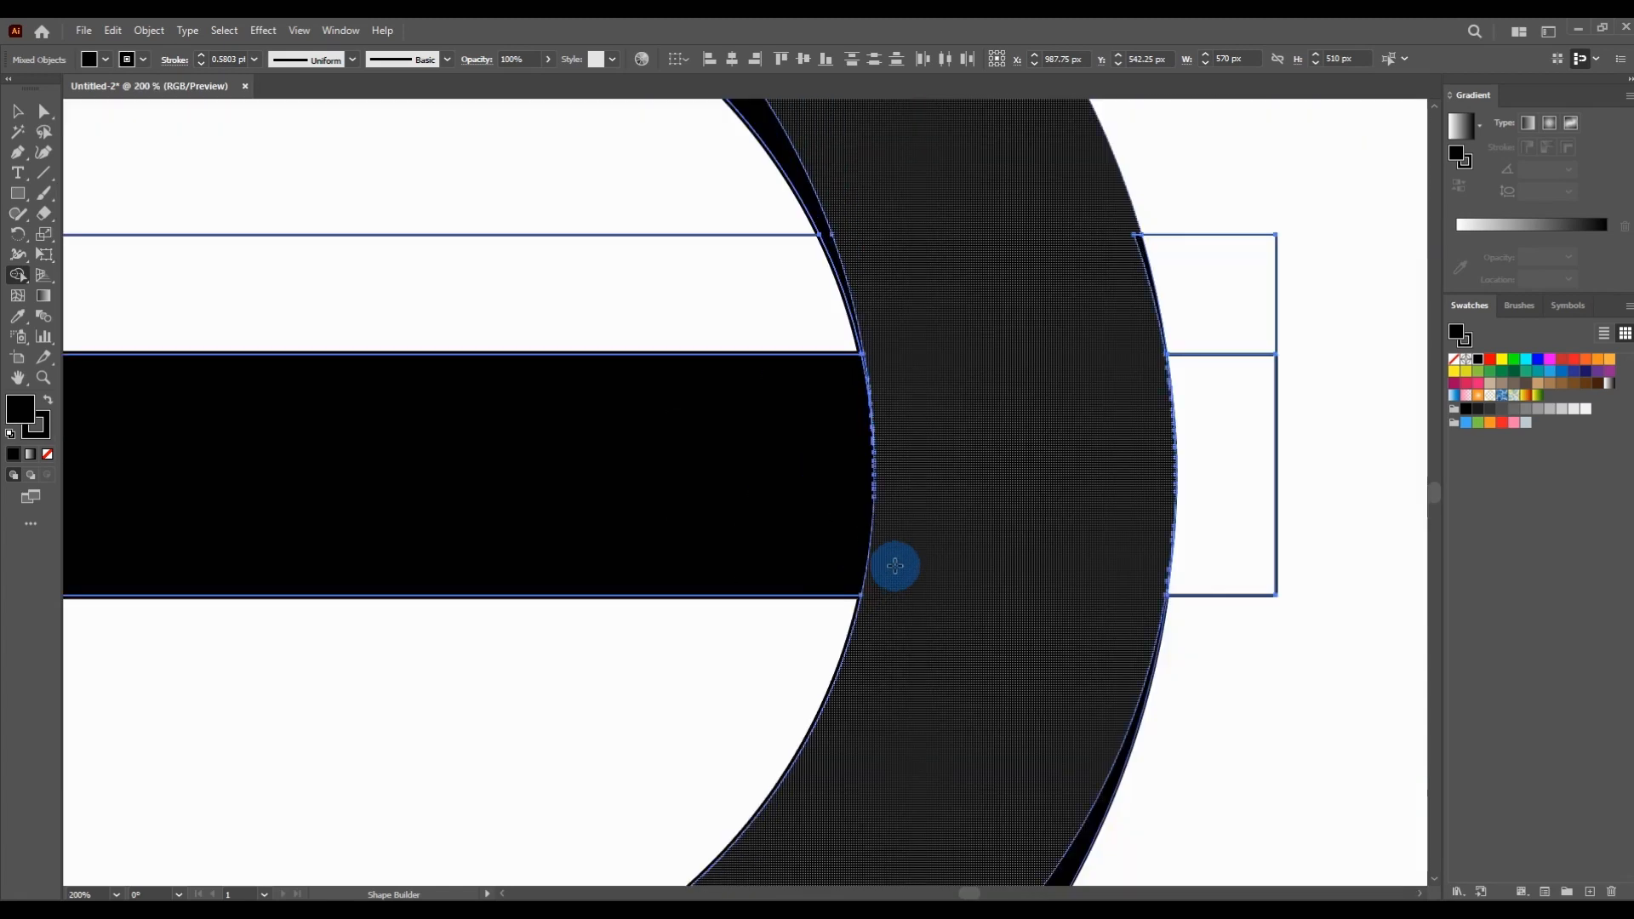
Merge the thin sliver on the ring's right outer edge, beside the narrow strip, into the large right-hand shape with Shape Builder.
scroll(1127, 572, up, 4)
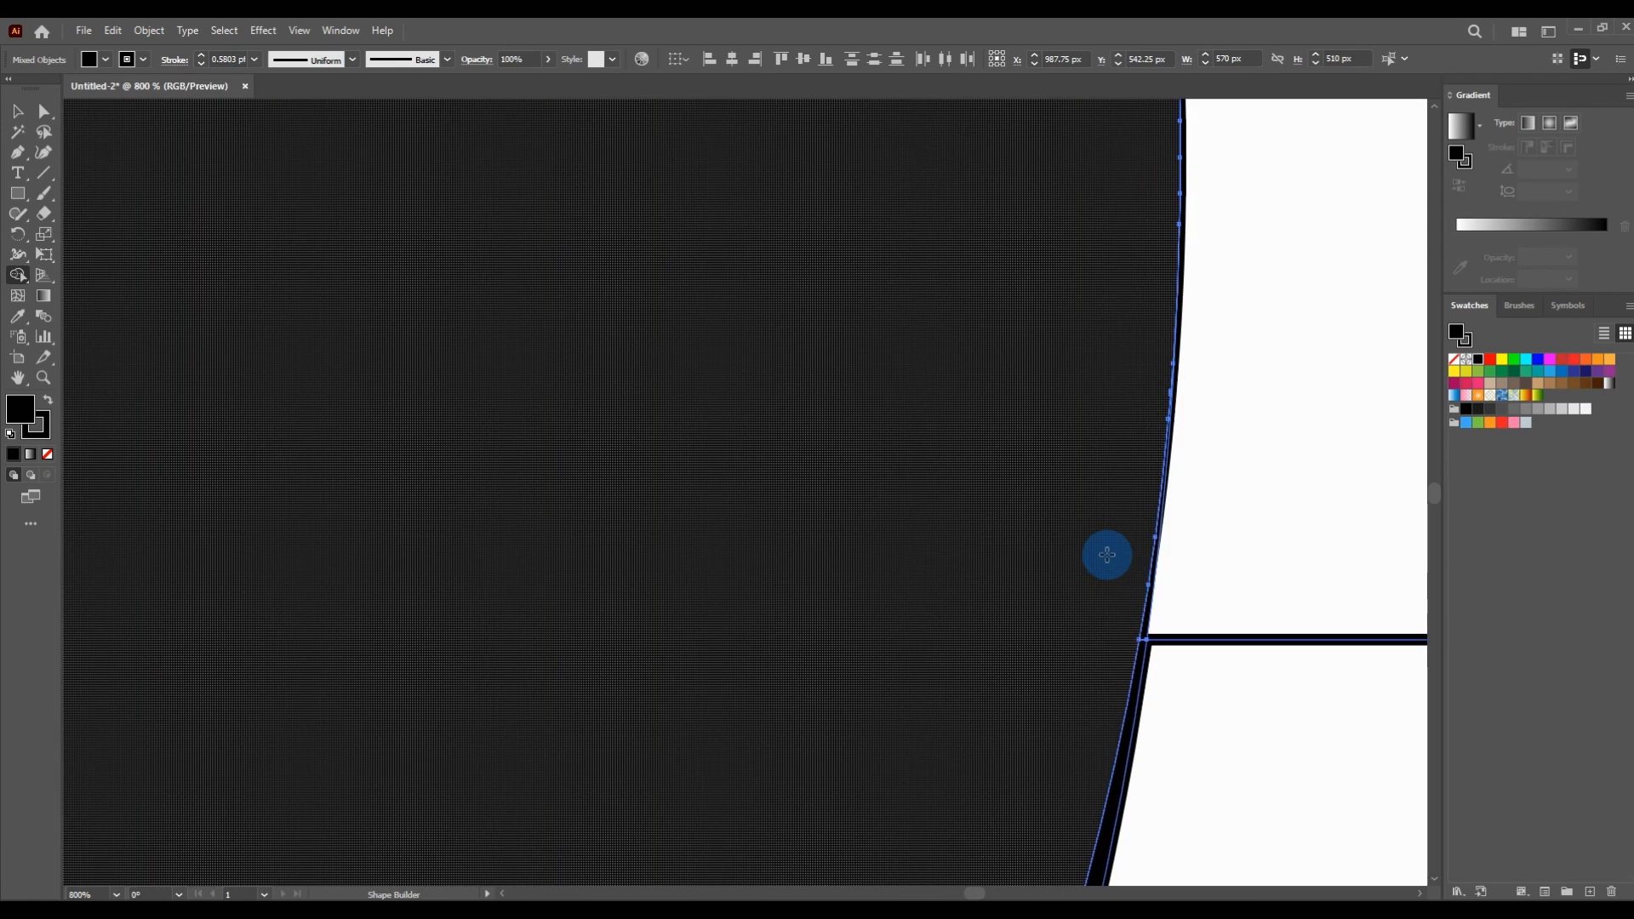
scroll(1107, 554, down, 3)
scroll(1067, 197, up, 2)
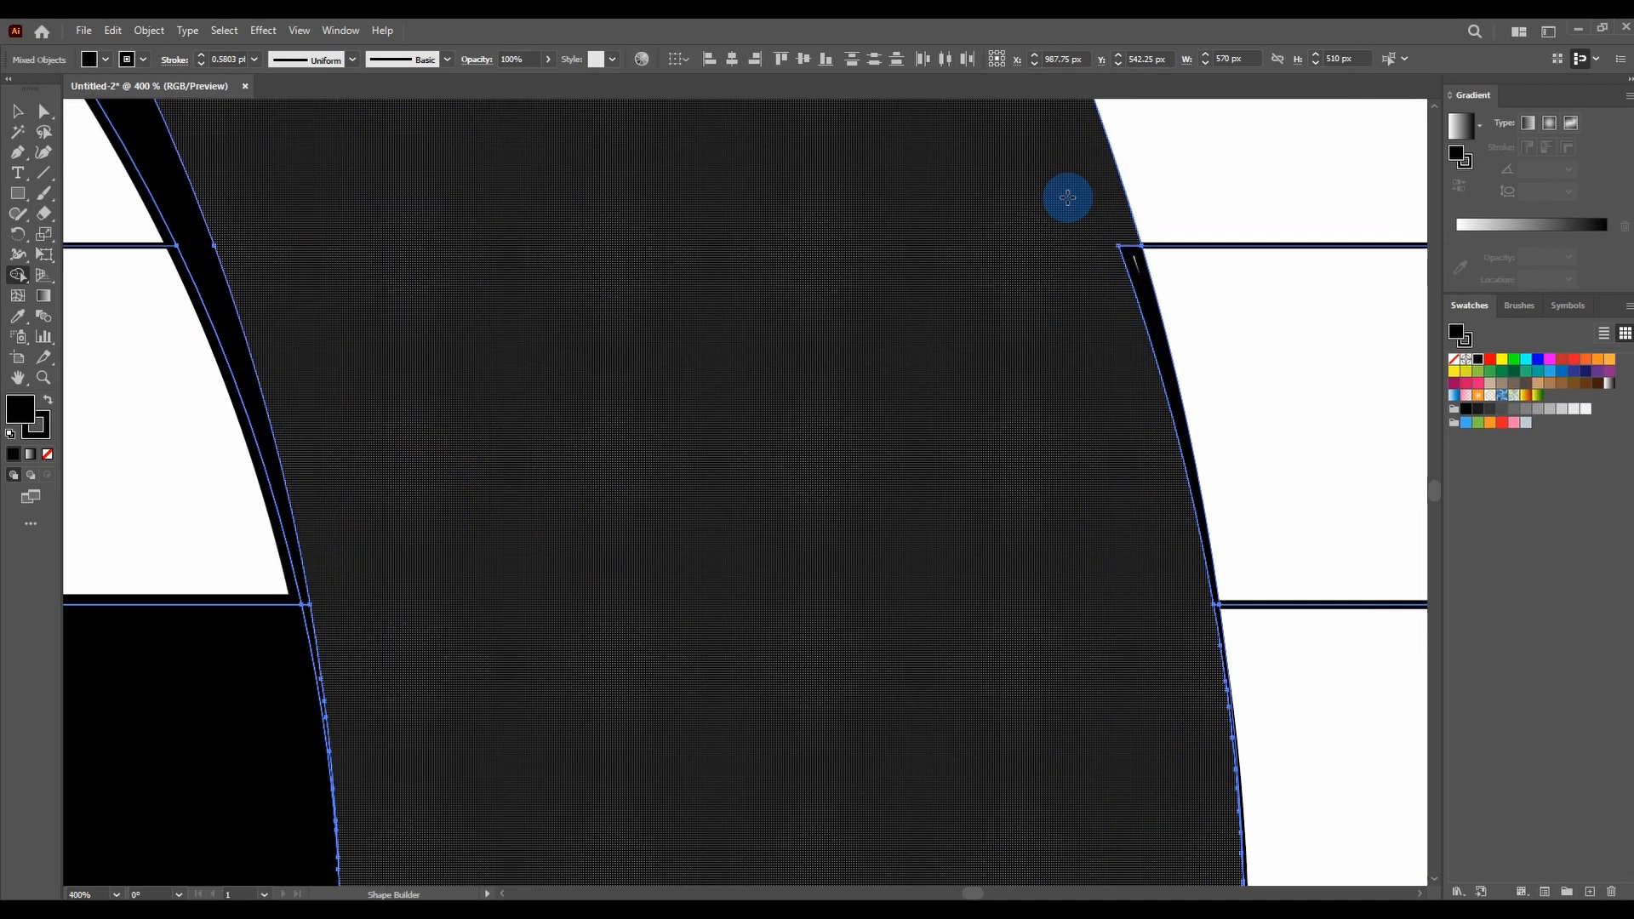
drag(1093, 199, 1142, 309)
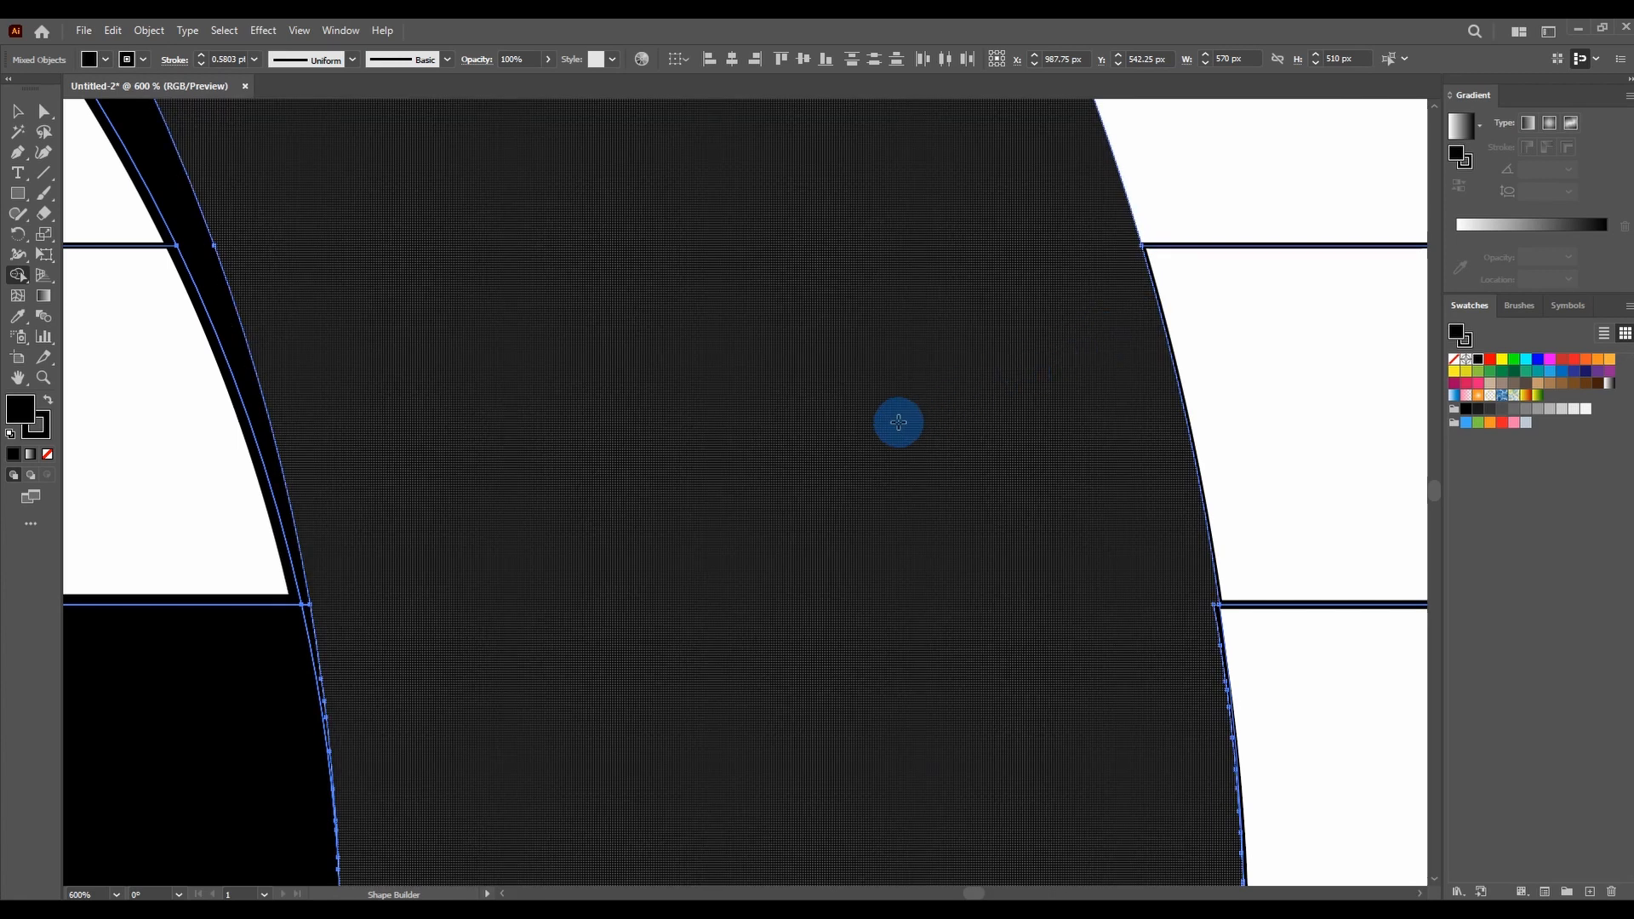
Select the lower shape, right-hand ring shape and upper inner arc together and move them clear of the leftover bar outlines.
key(ctrl+0)
key(v)
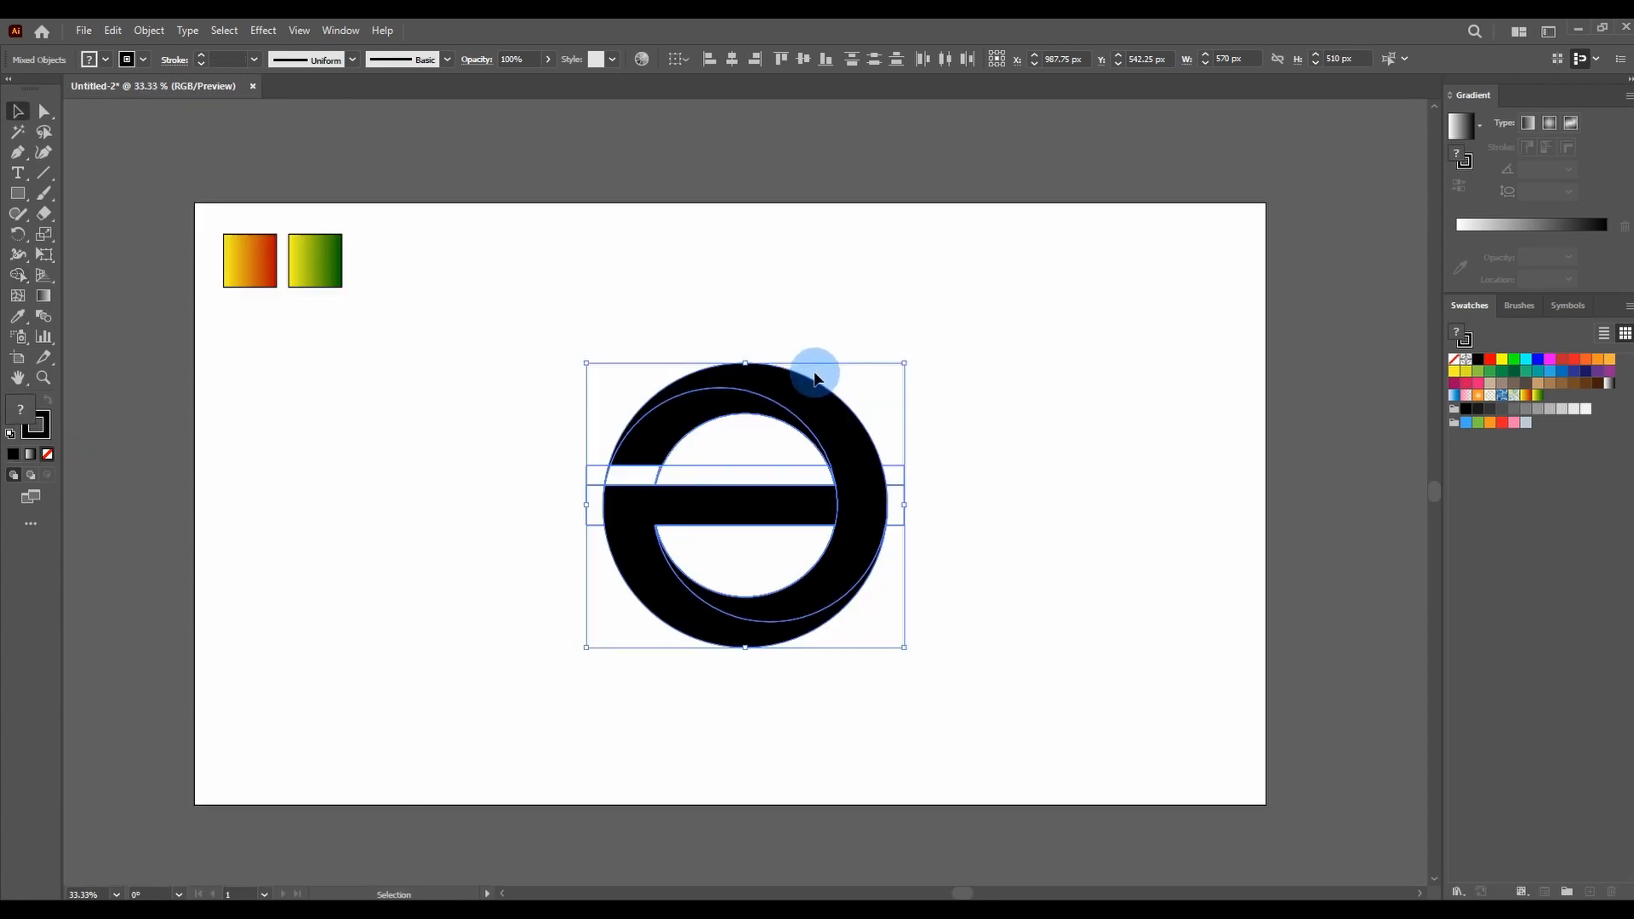
scroll(812, 520, up, 1)
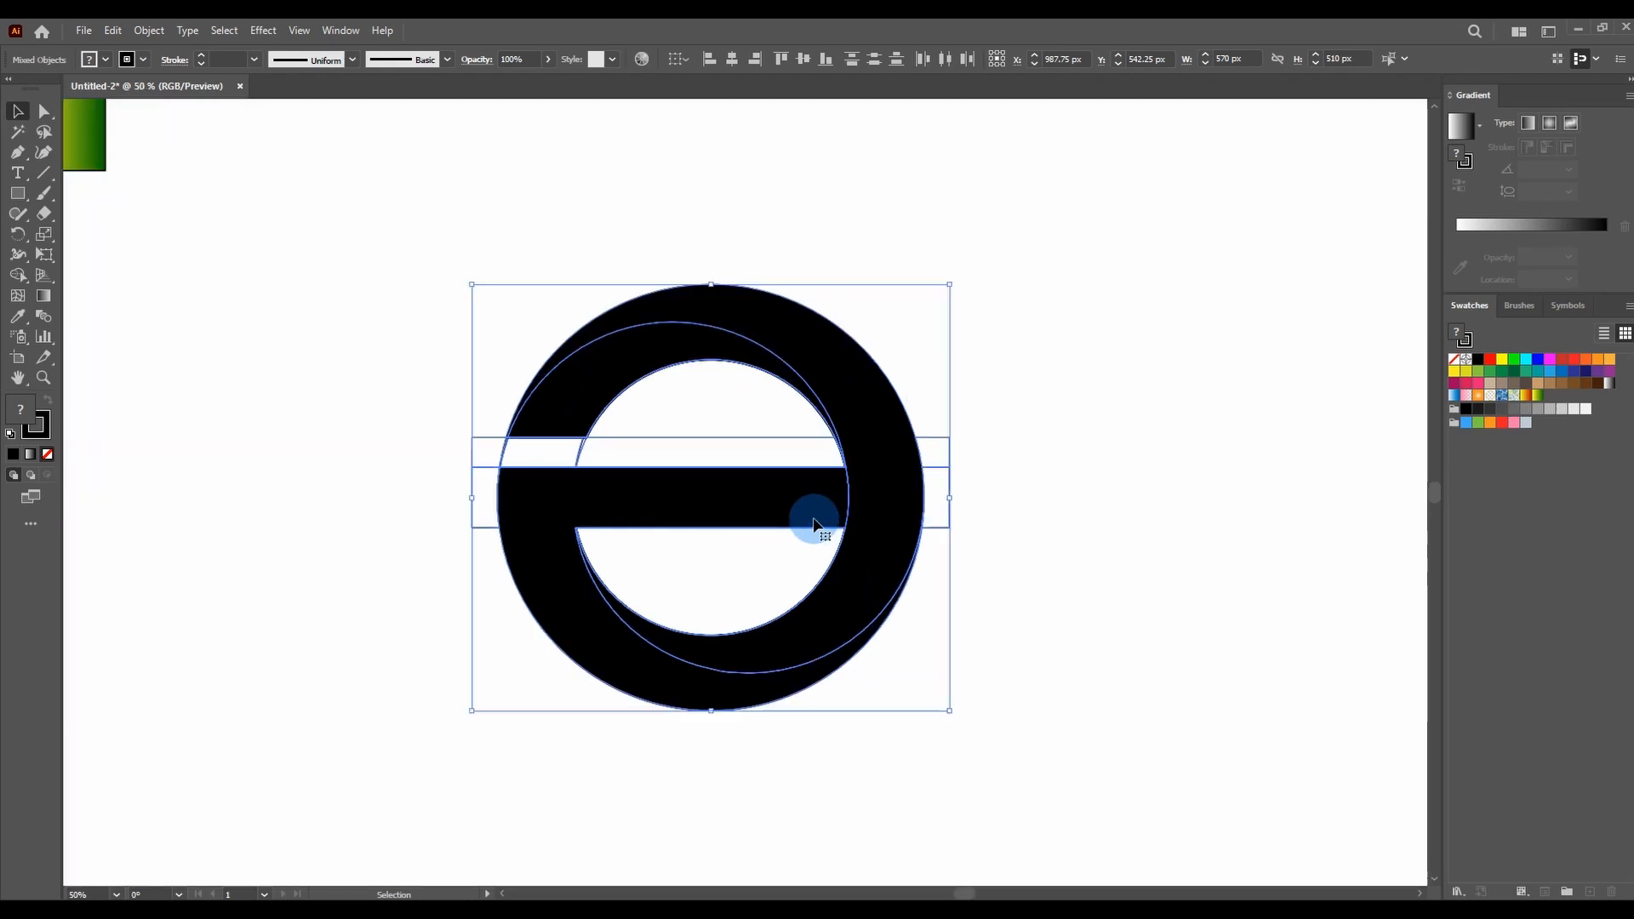
click(372, 313)
drag(345, 276, 1062, 721)
click(980, 433)
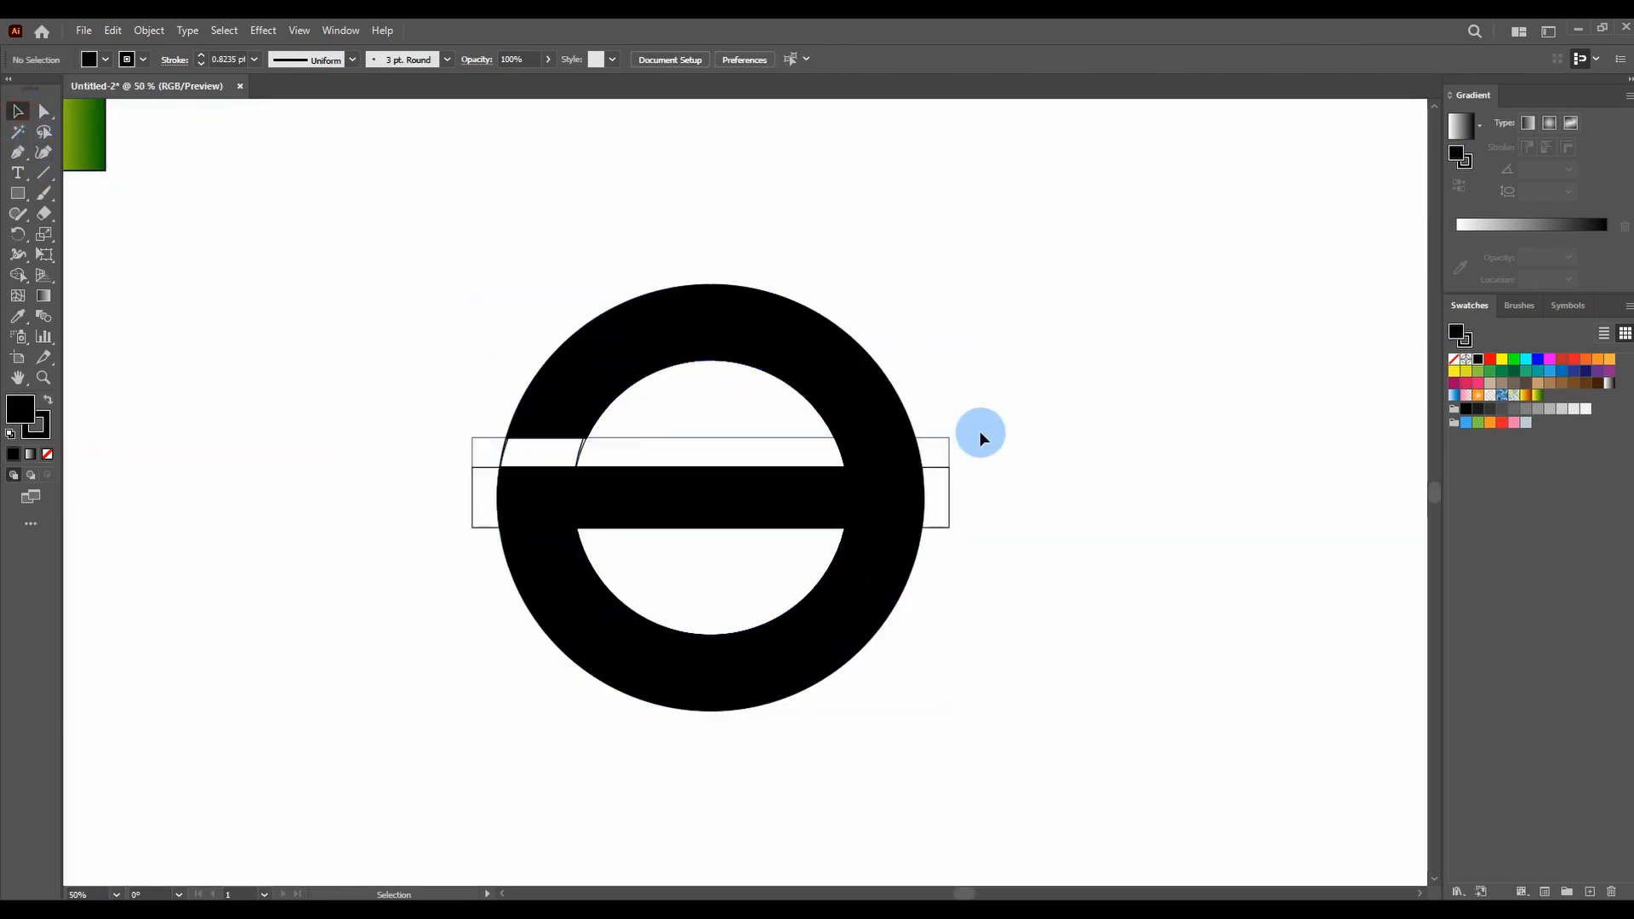
click(706, 697)
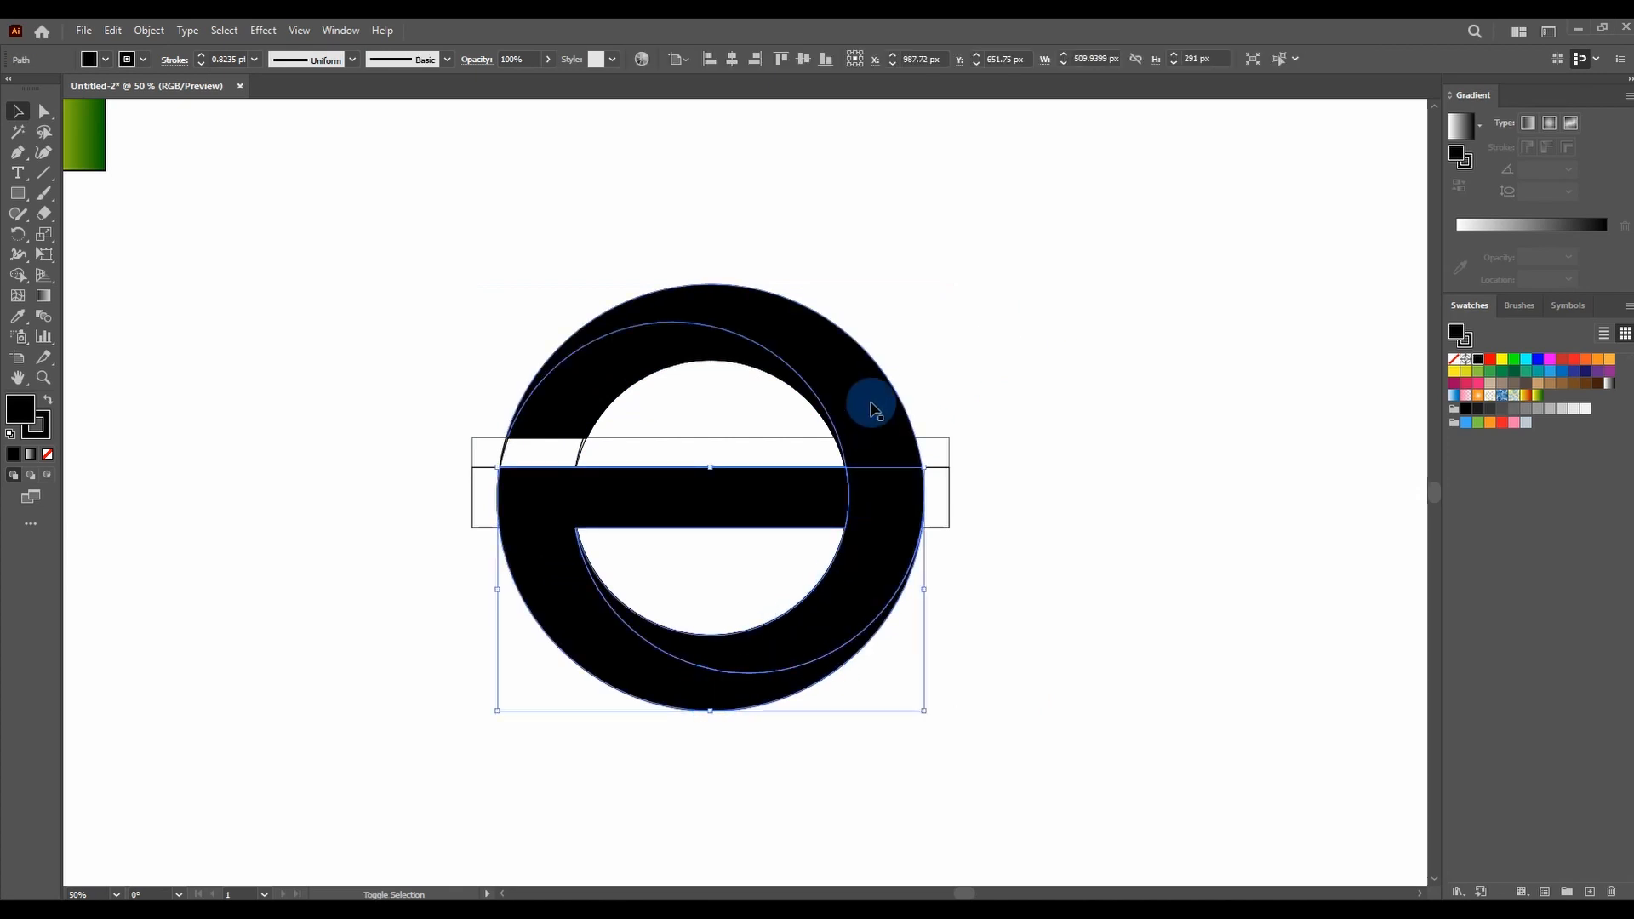
shift+click(846, 366)
shift+click(596, 394)
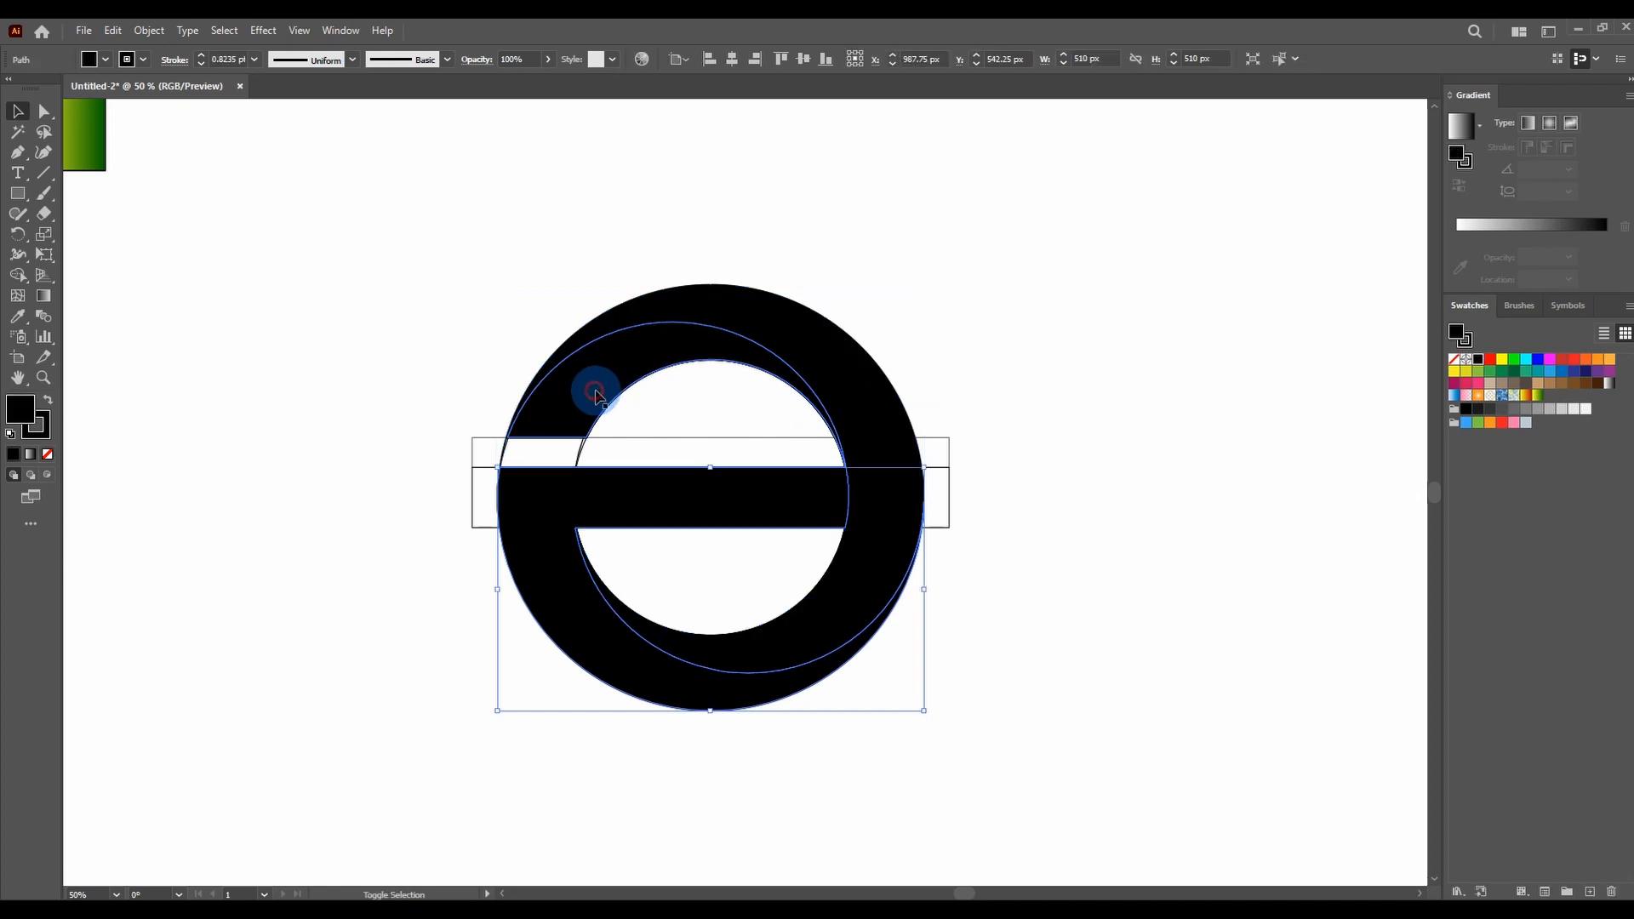
shift+click(738, 317)
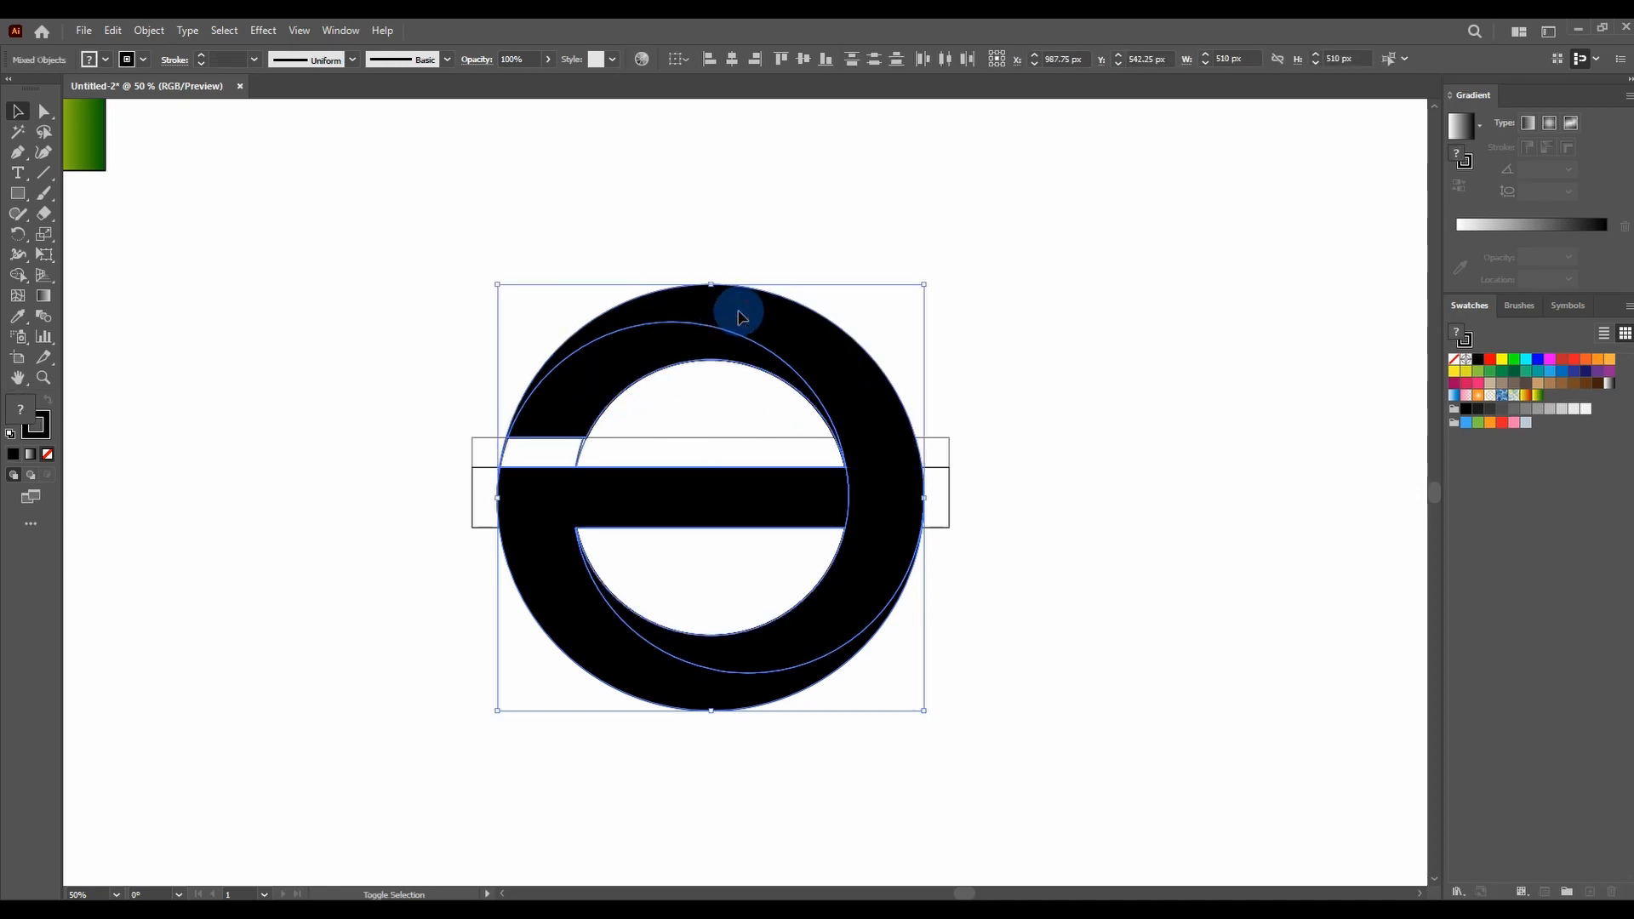
drag(738, 316, 1209, 168)
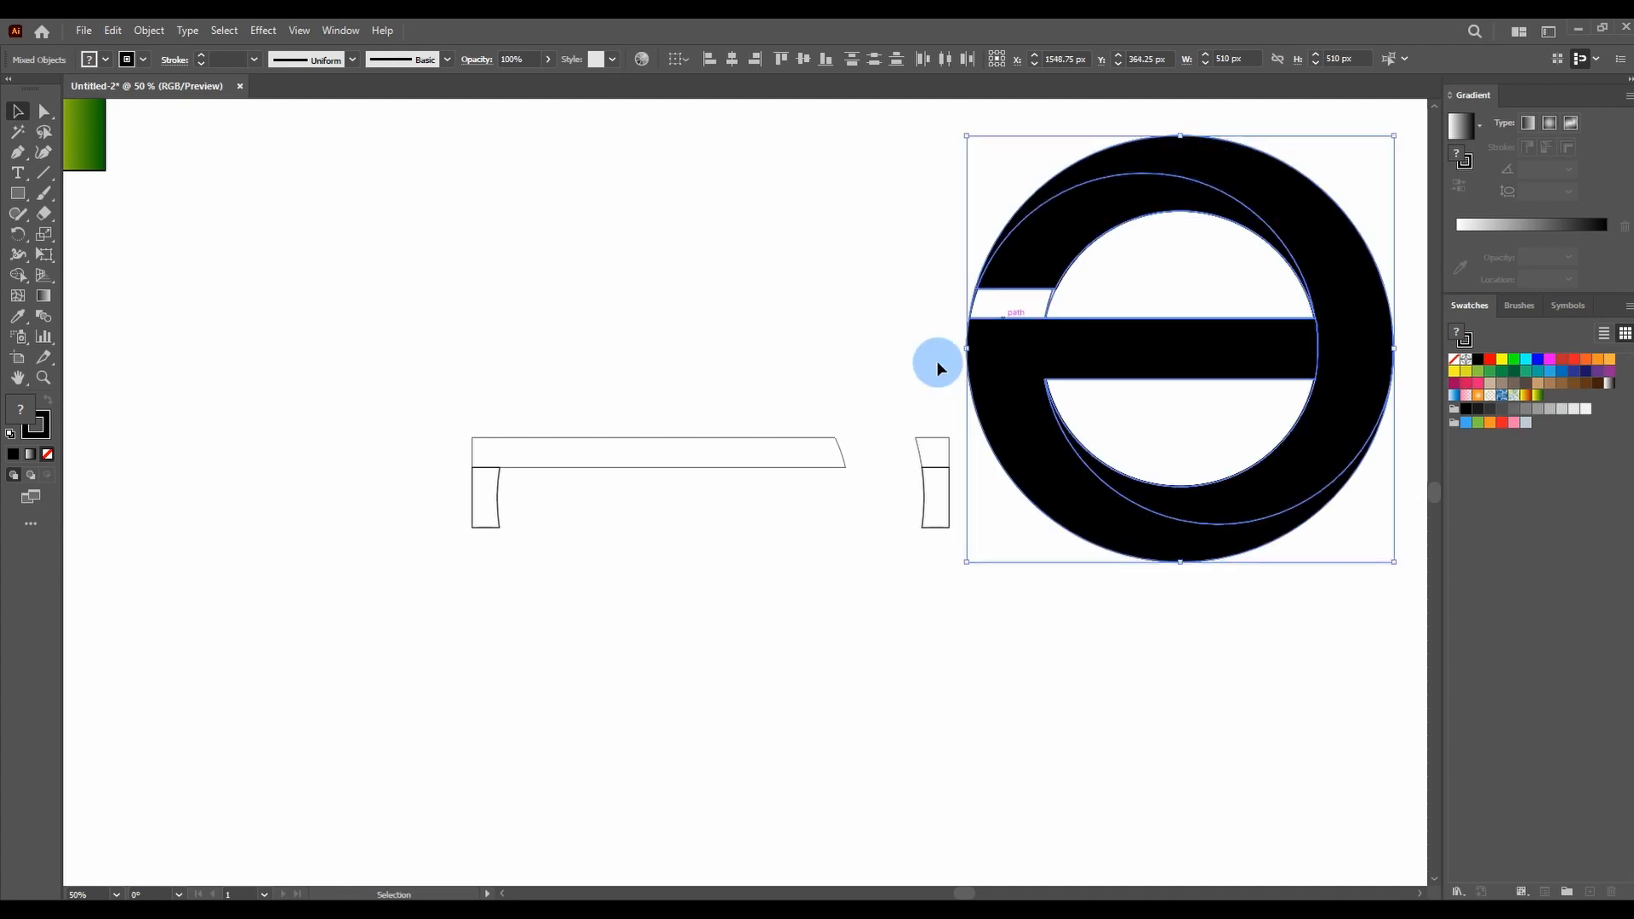
Delete all the leftover outline pieces of the two horizontal bars.
click(363, 204)
drag(362, 271, 937, 549)
key(Delete)
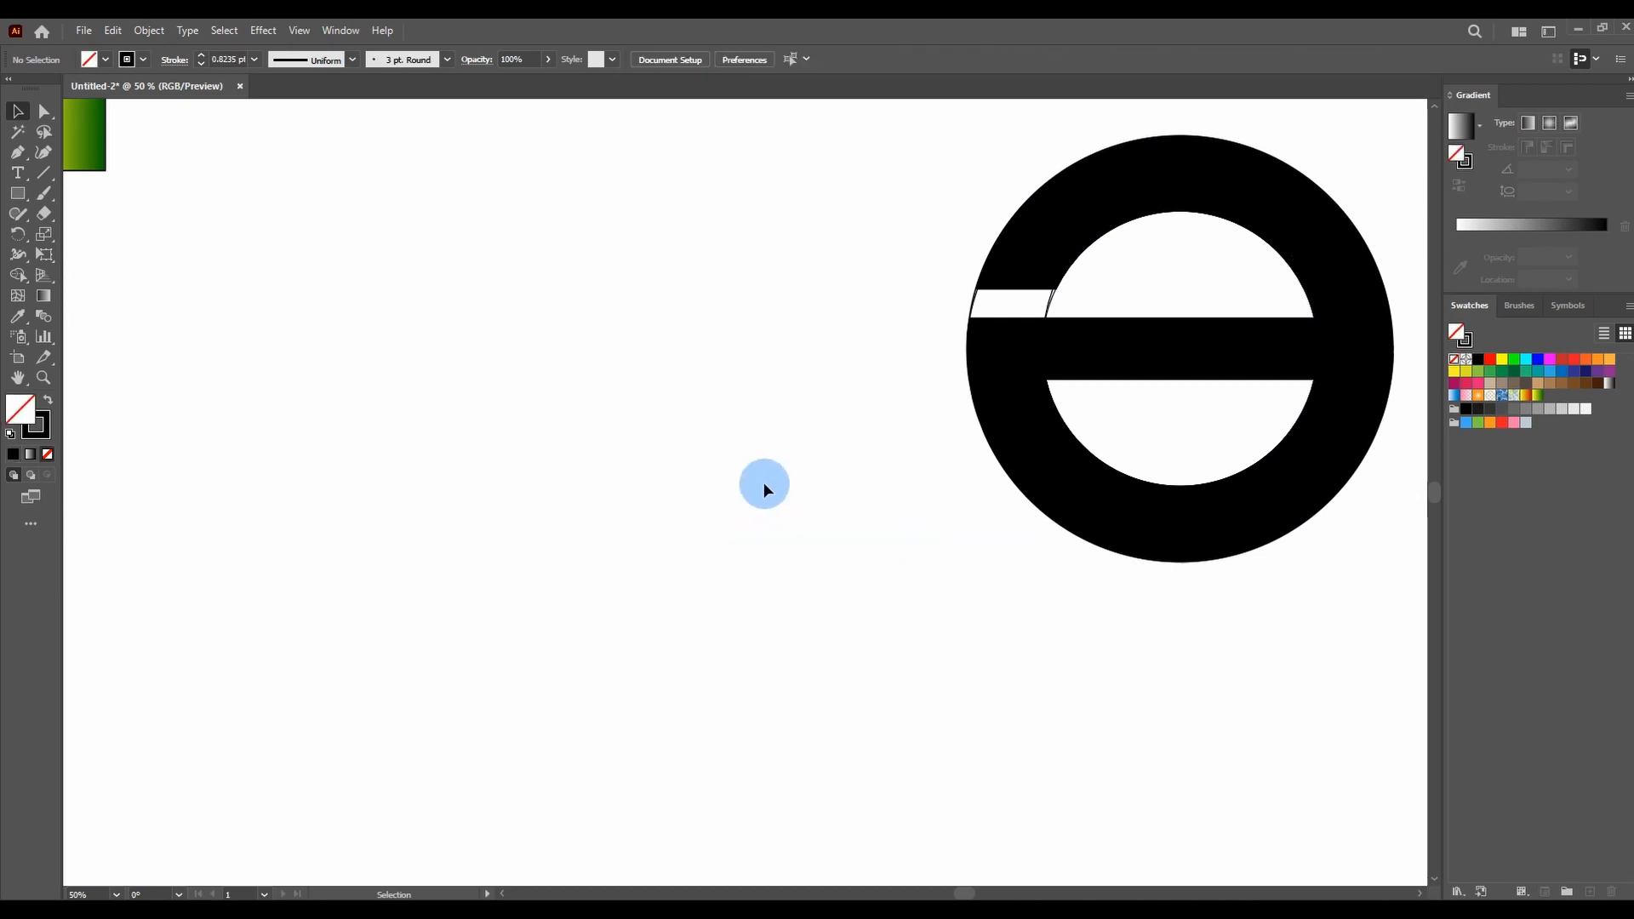
Move the complete e-shape back near the middle of the artboard, at about X 920 px, Y 491 px.
drag(1368, 133, 930, 605)
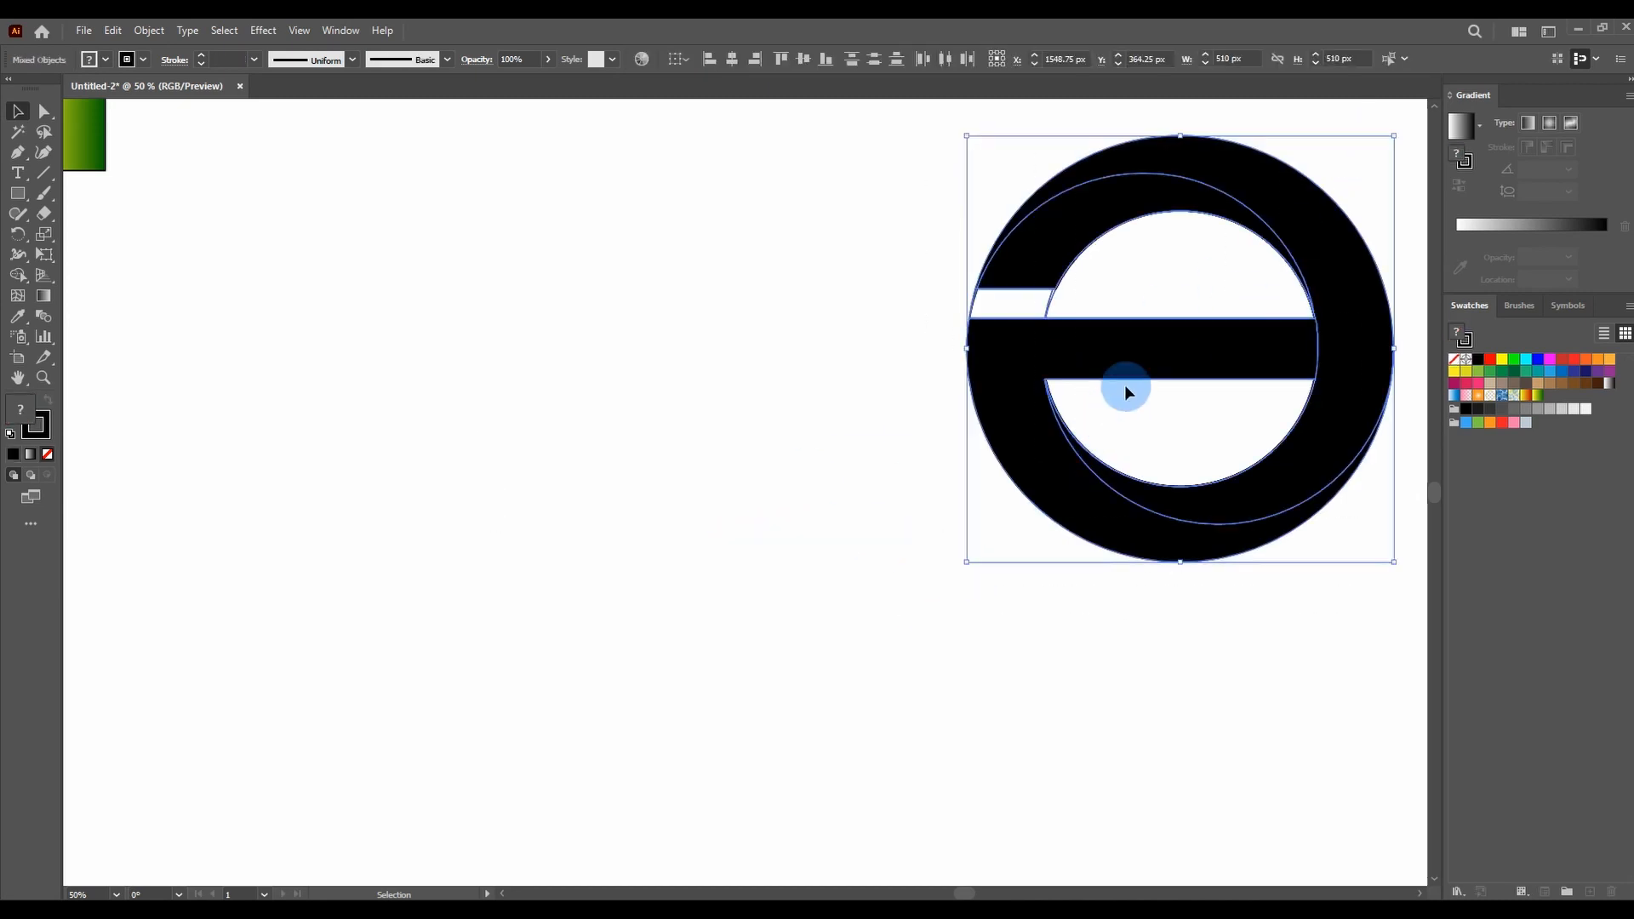
drag(1137, 355, 709, 470)
scroll(656, 456, down, 1)
key(space)
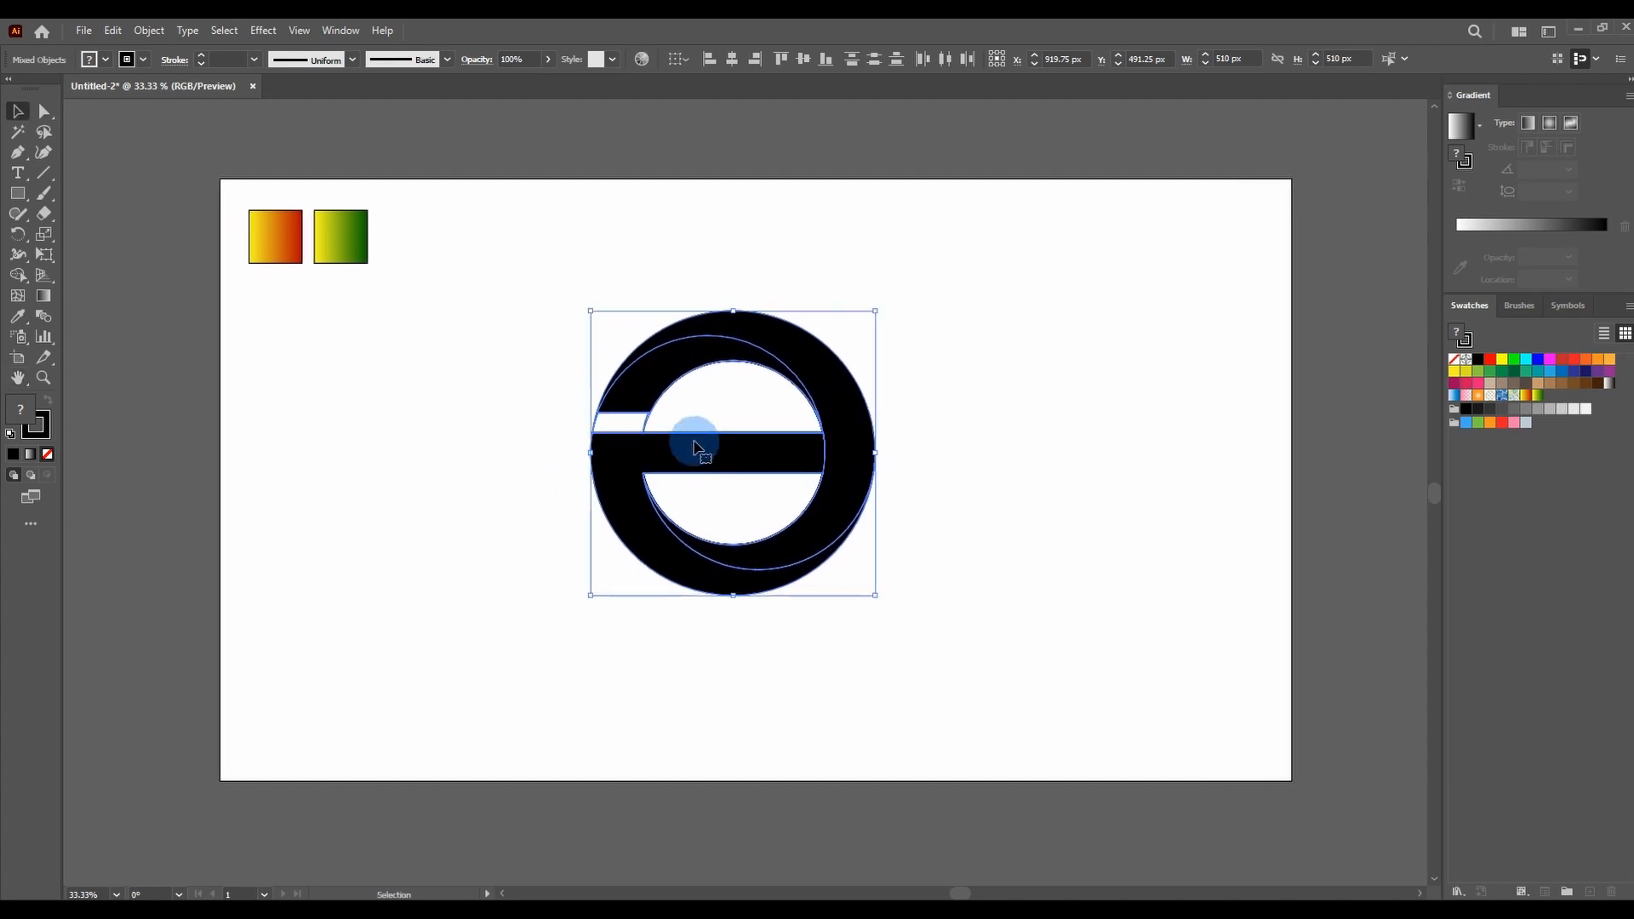
scroll(680, 429, up, 1)
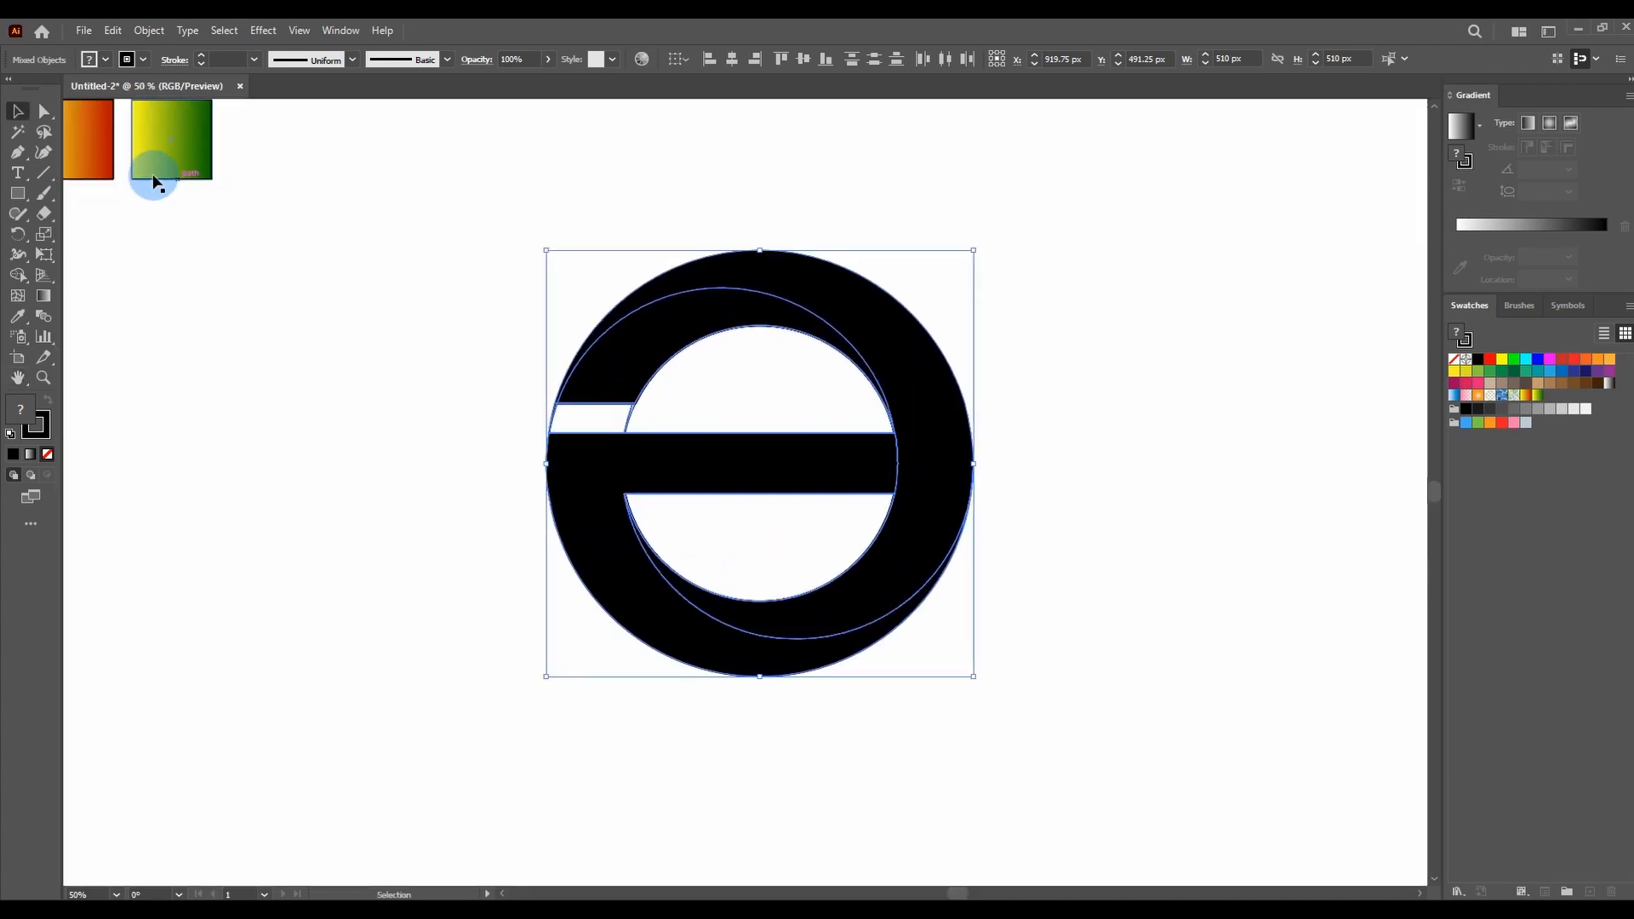
Remove the stroke from all pieces of the e-shape.
click(132, 59)
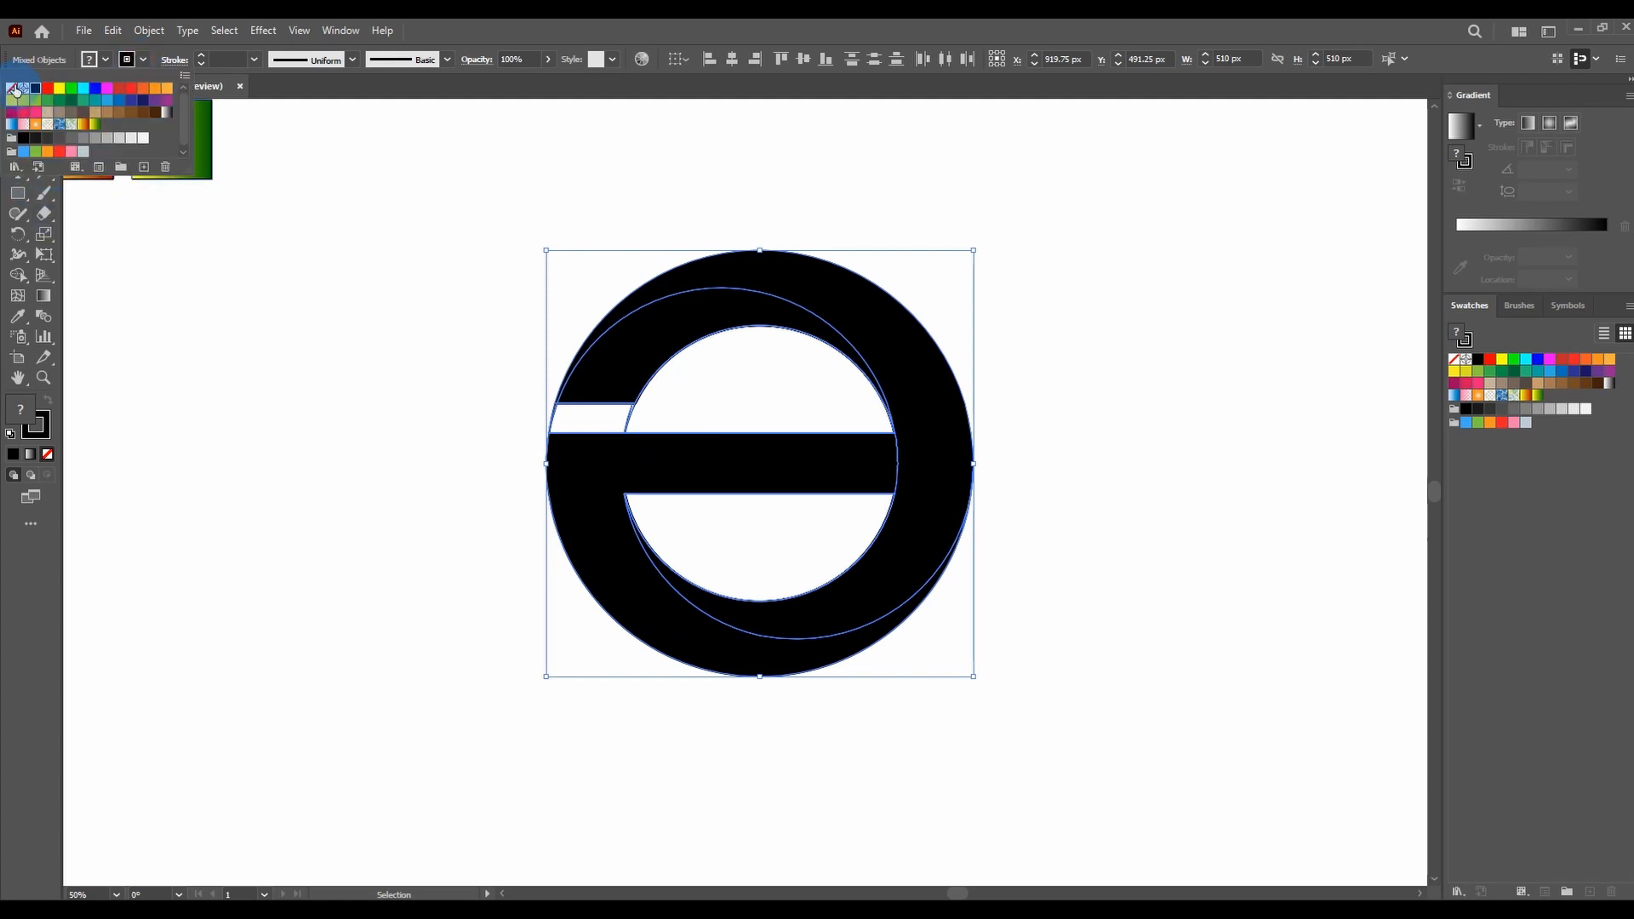
click(15, 90)
click(247, 295)
click(397, 322)
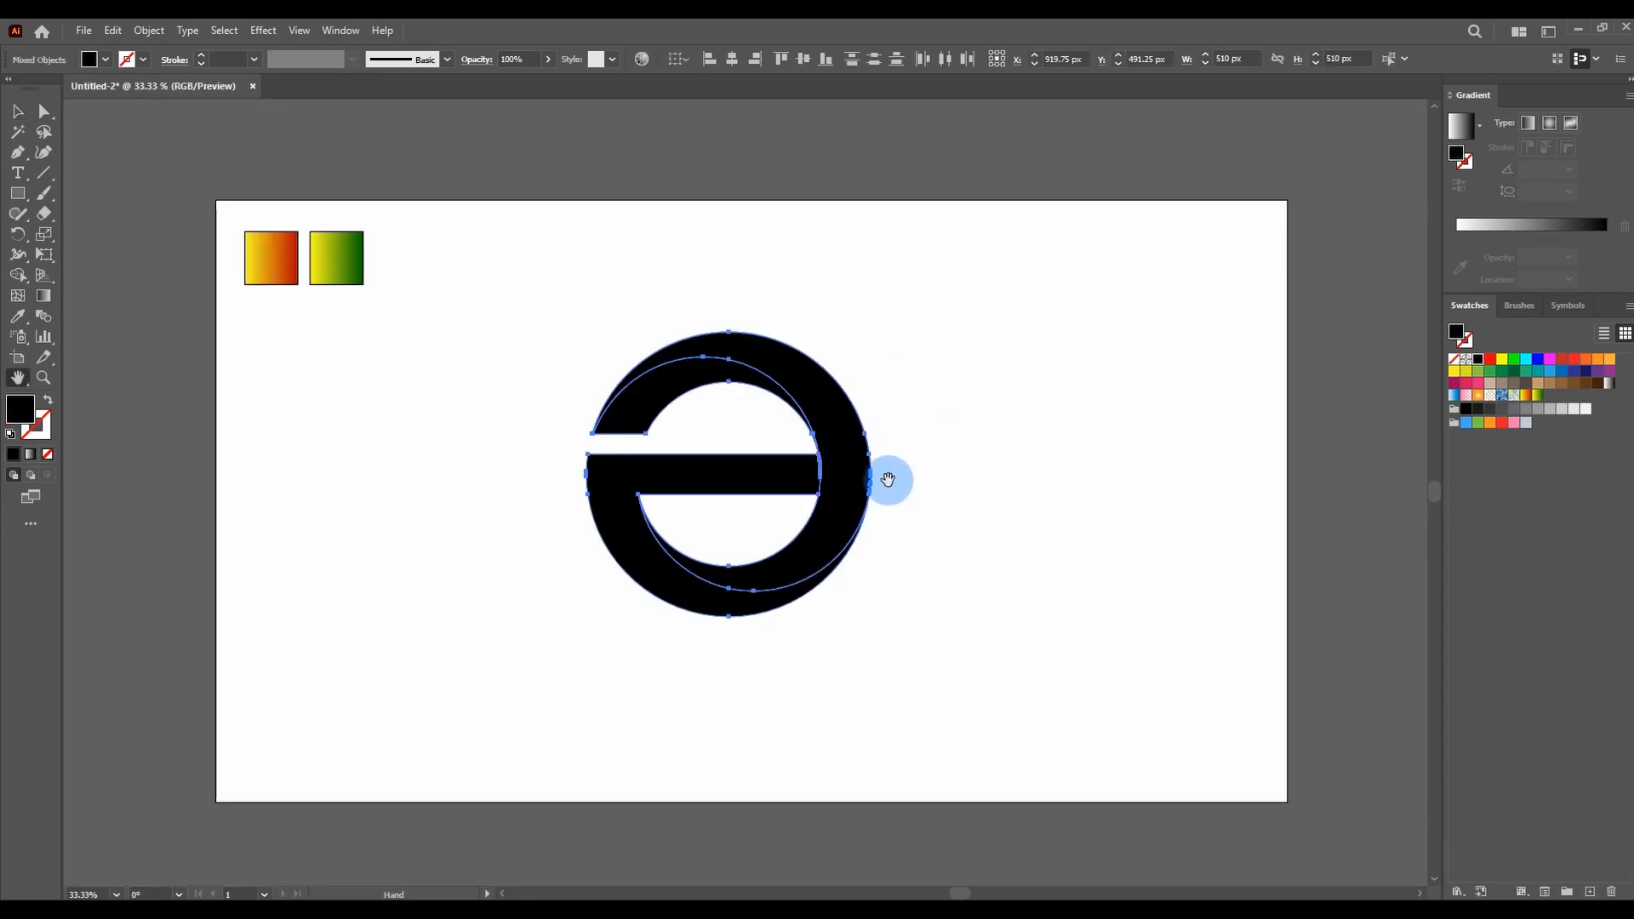
Fill all pieces of the e-shape with the White, Black gradient preset.
scroll(887, 479, up, 1)
click(18, 111)
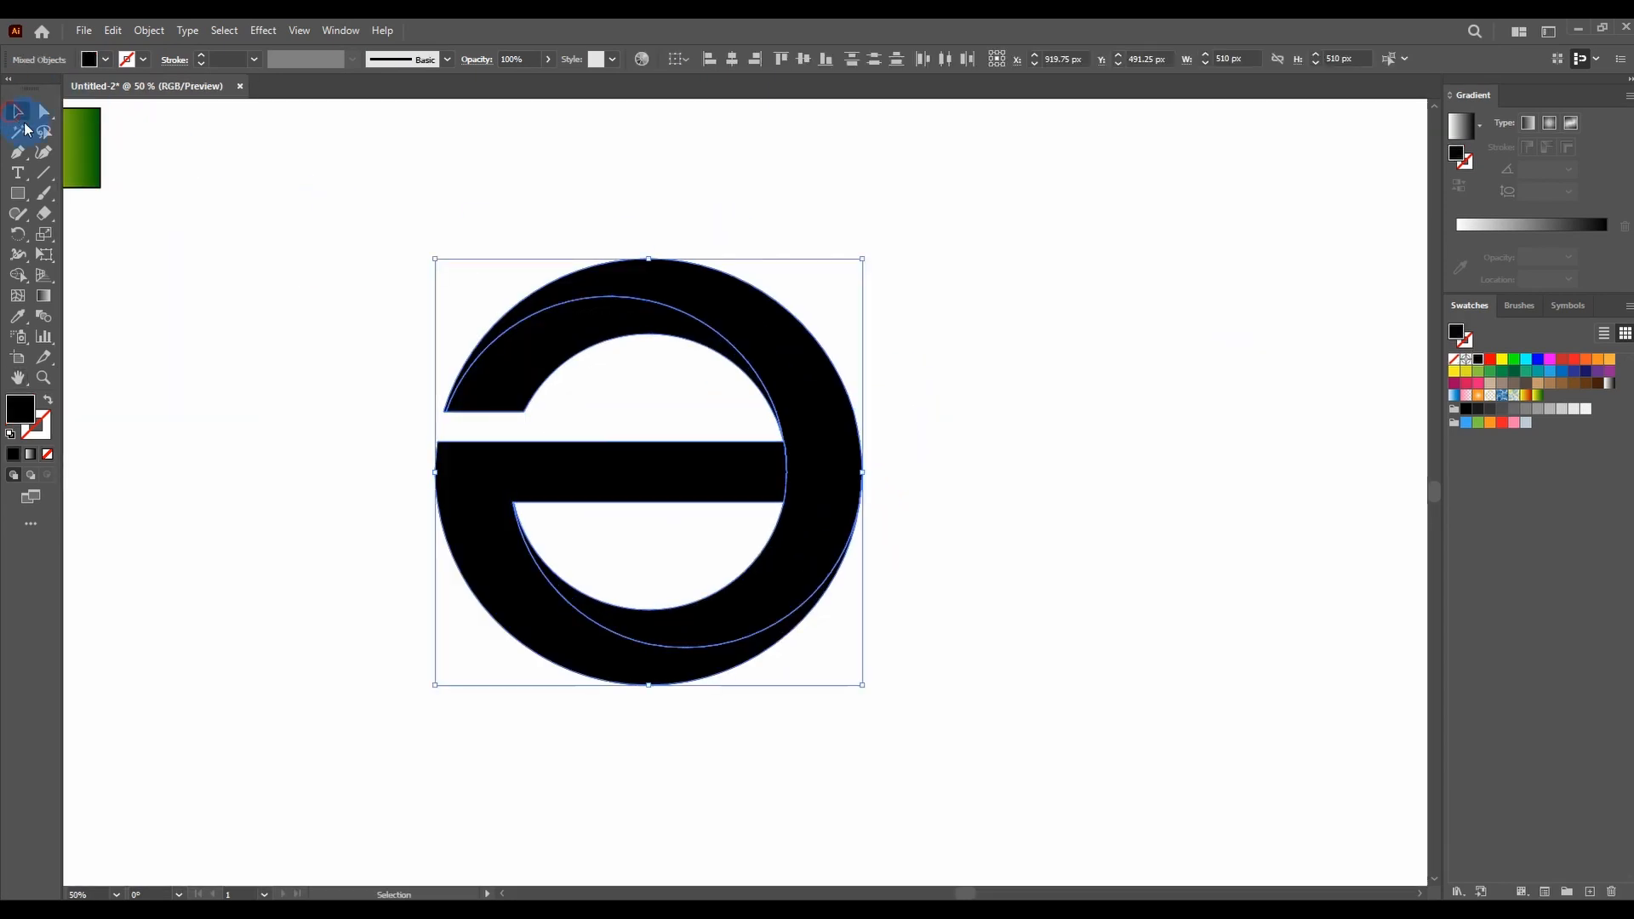
drag(906, 230, 431, 672)
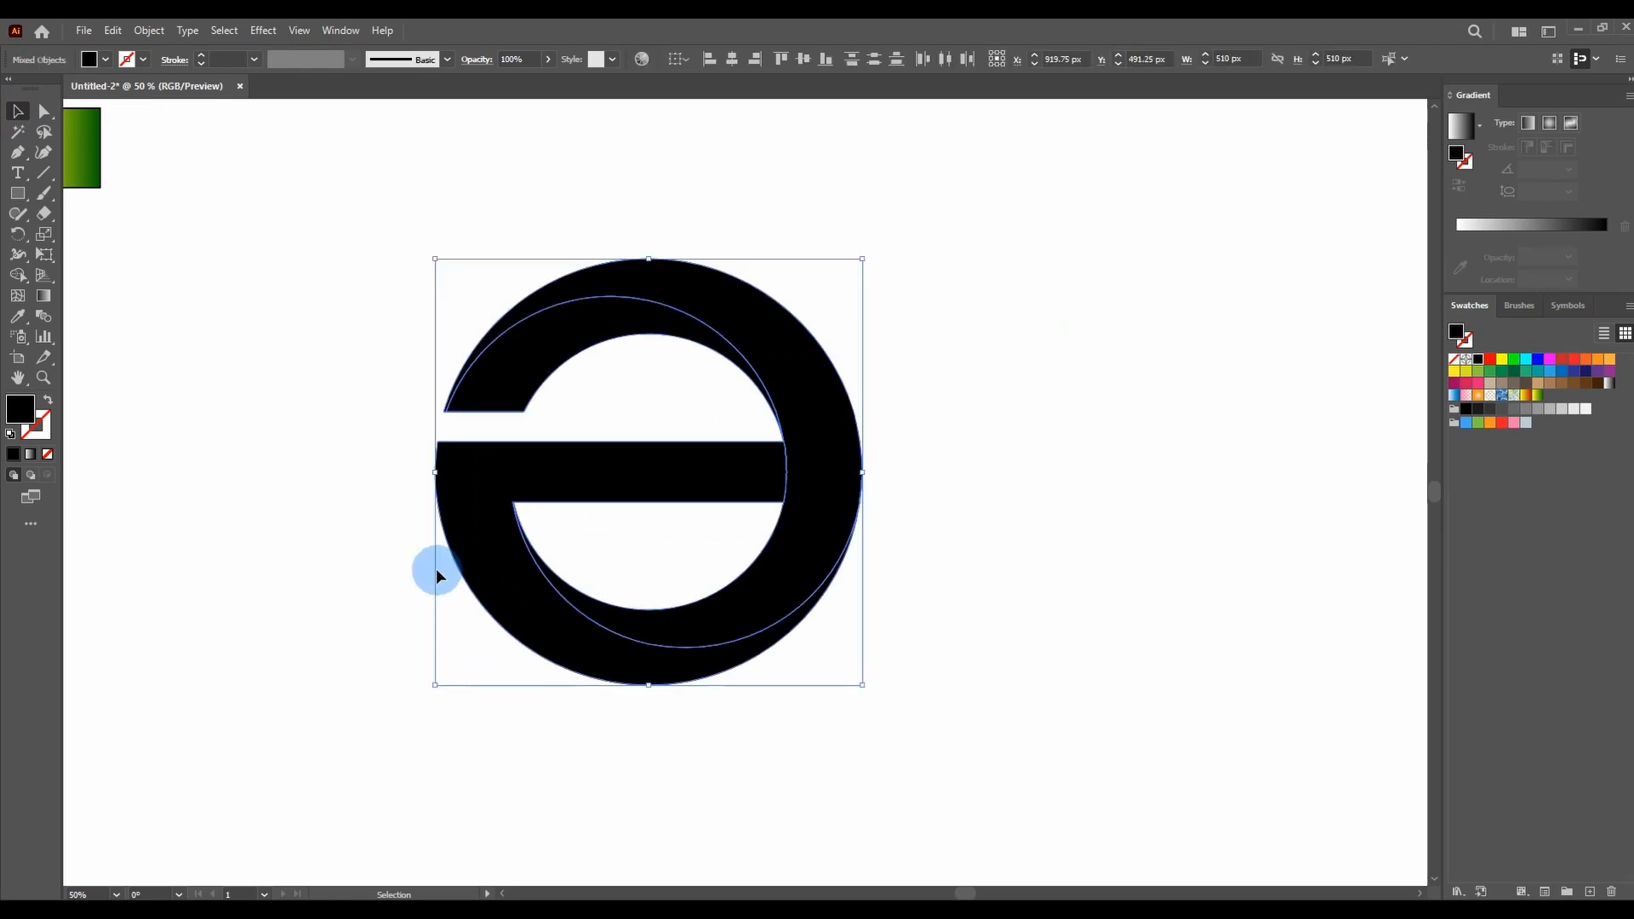
click(1482, 131)
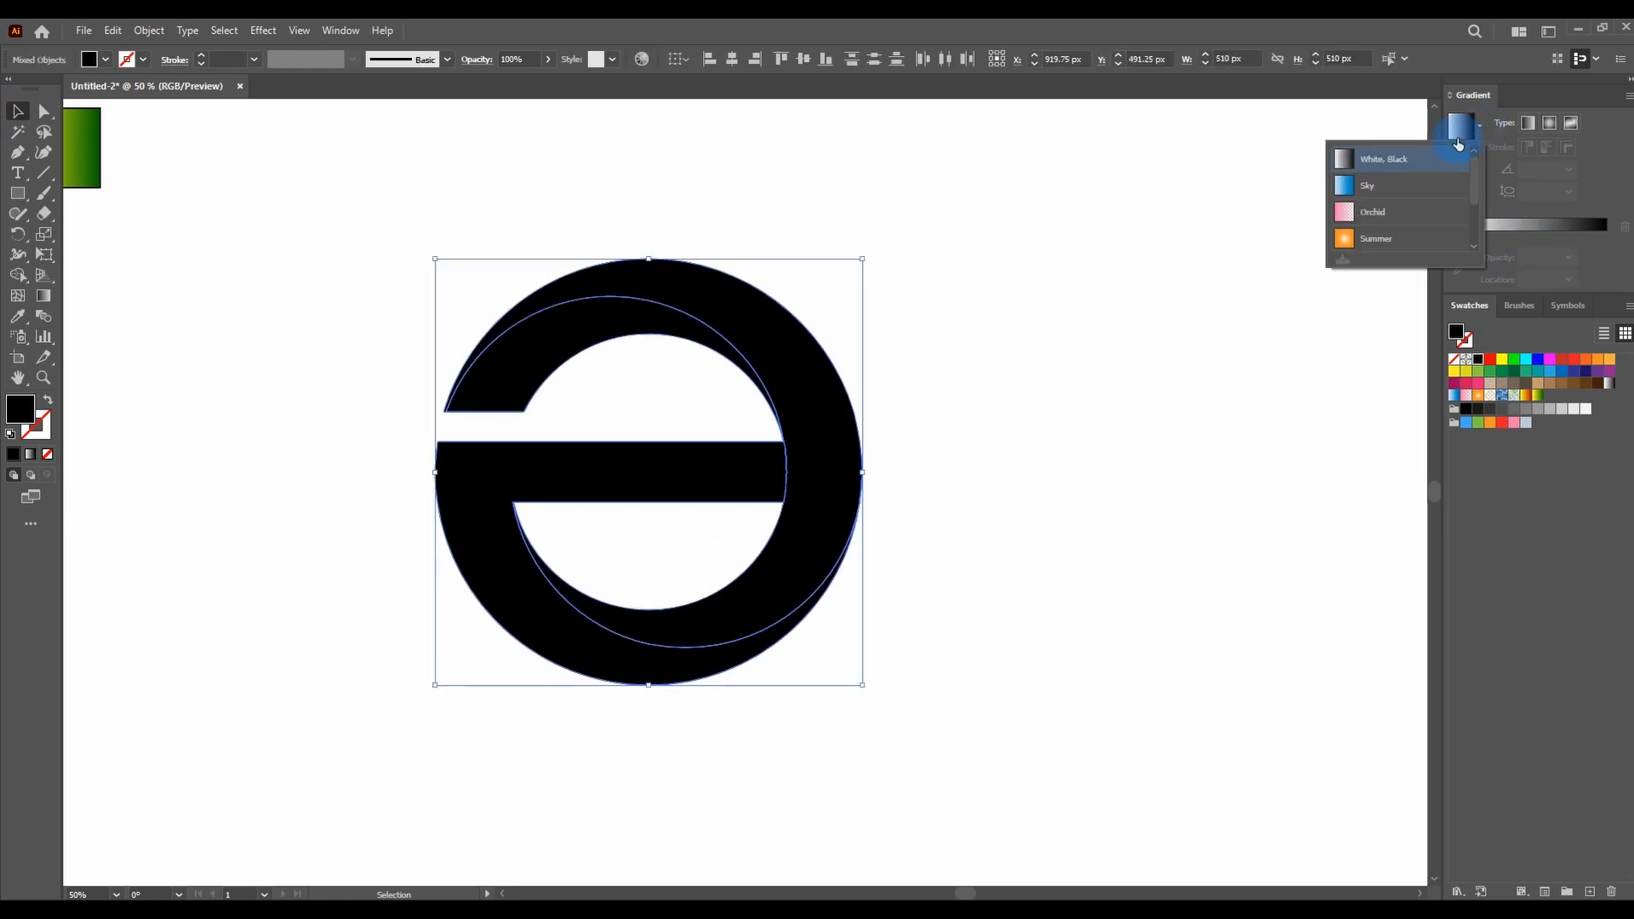
click(1395, 167)
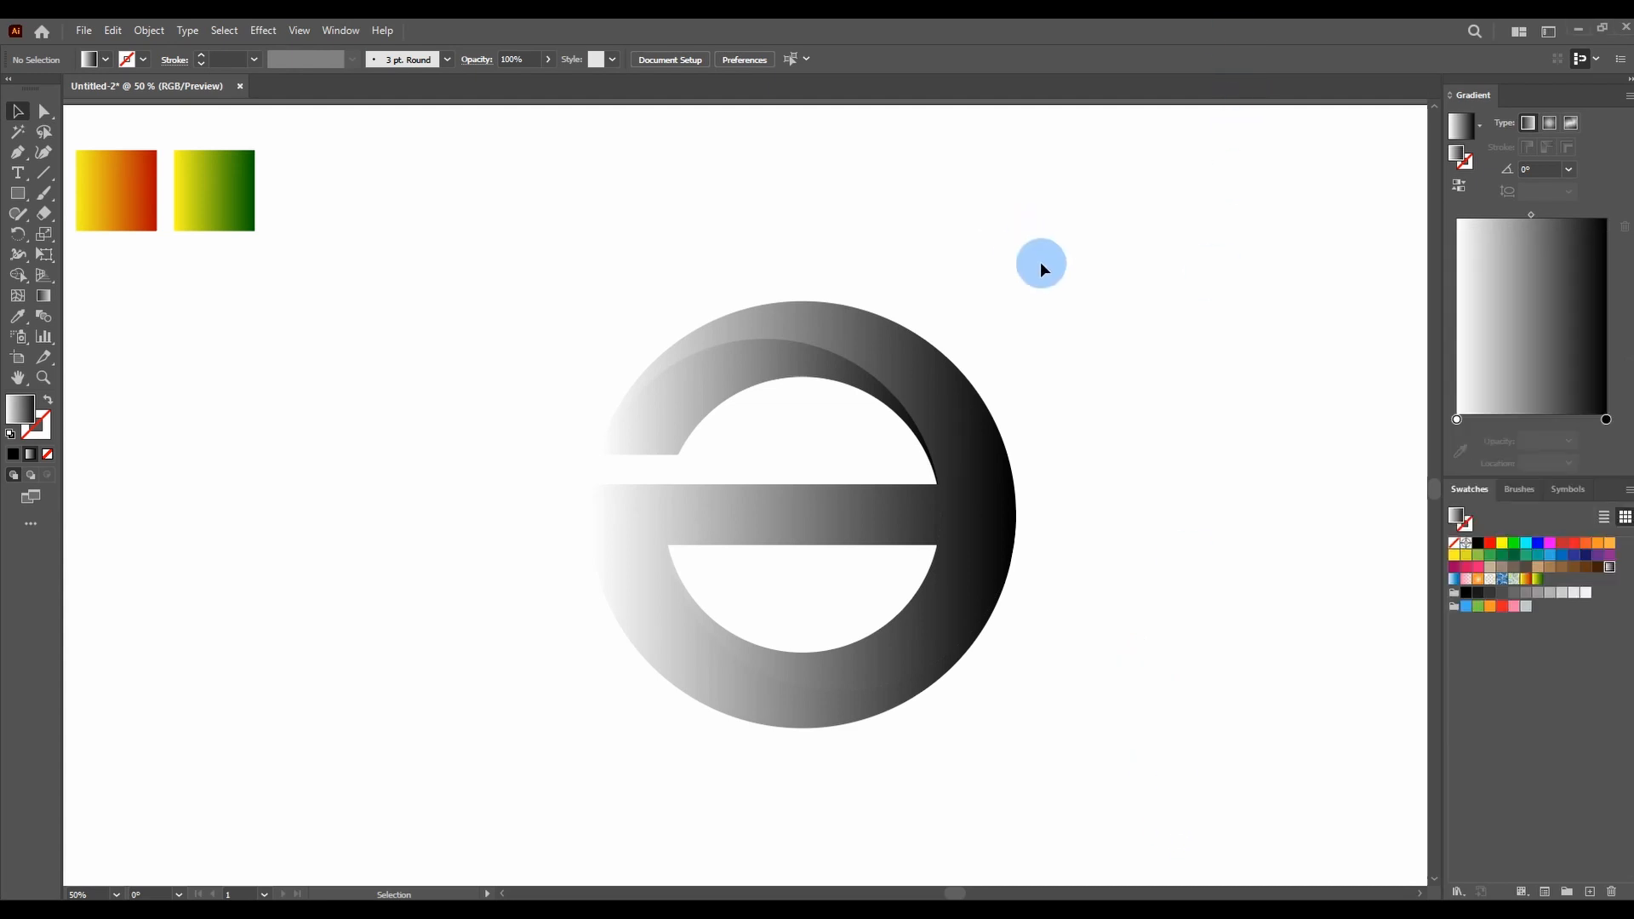
drag(1040, 279, 549, 733)
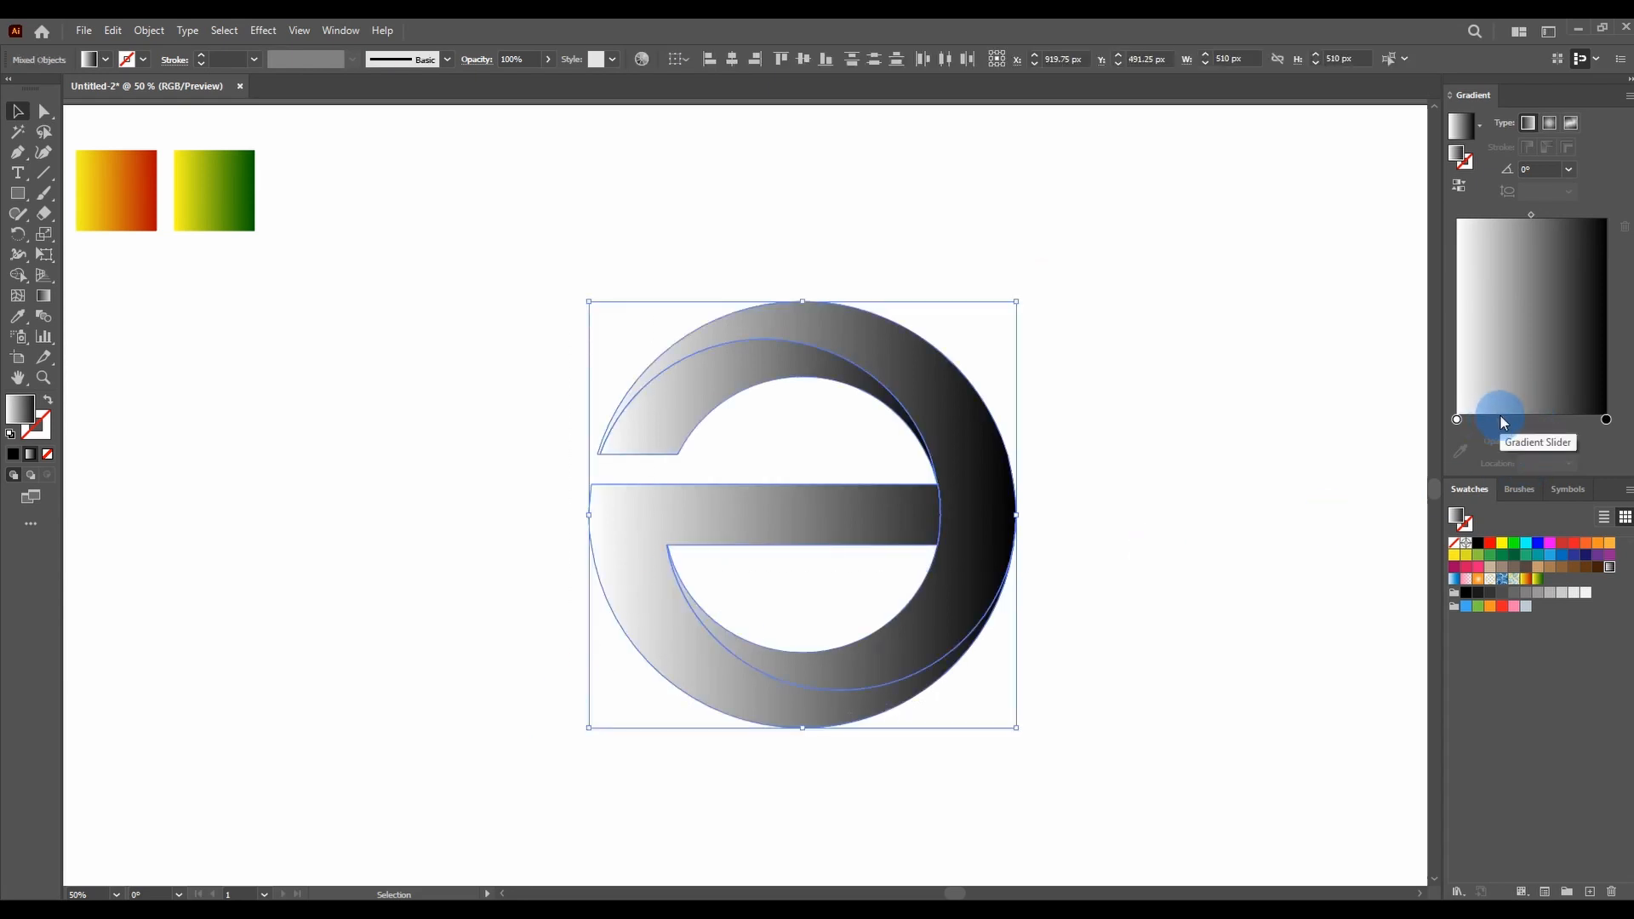
click(1033, 247)
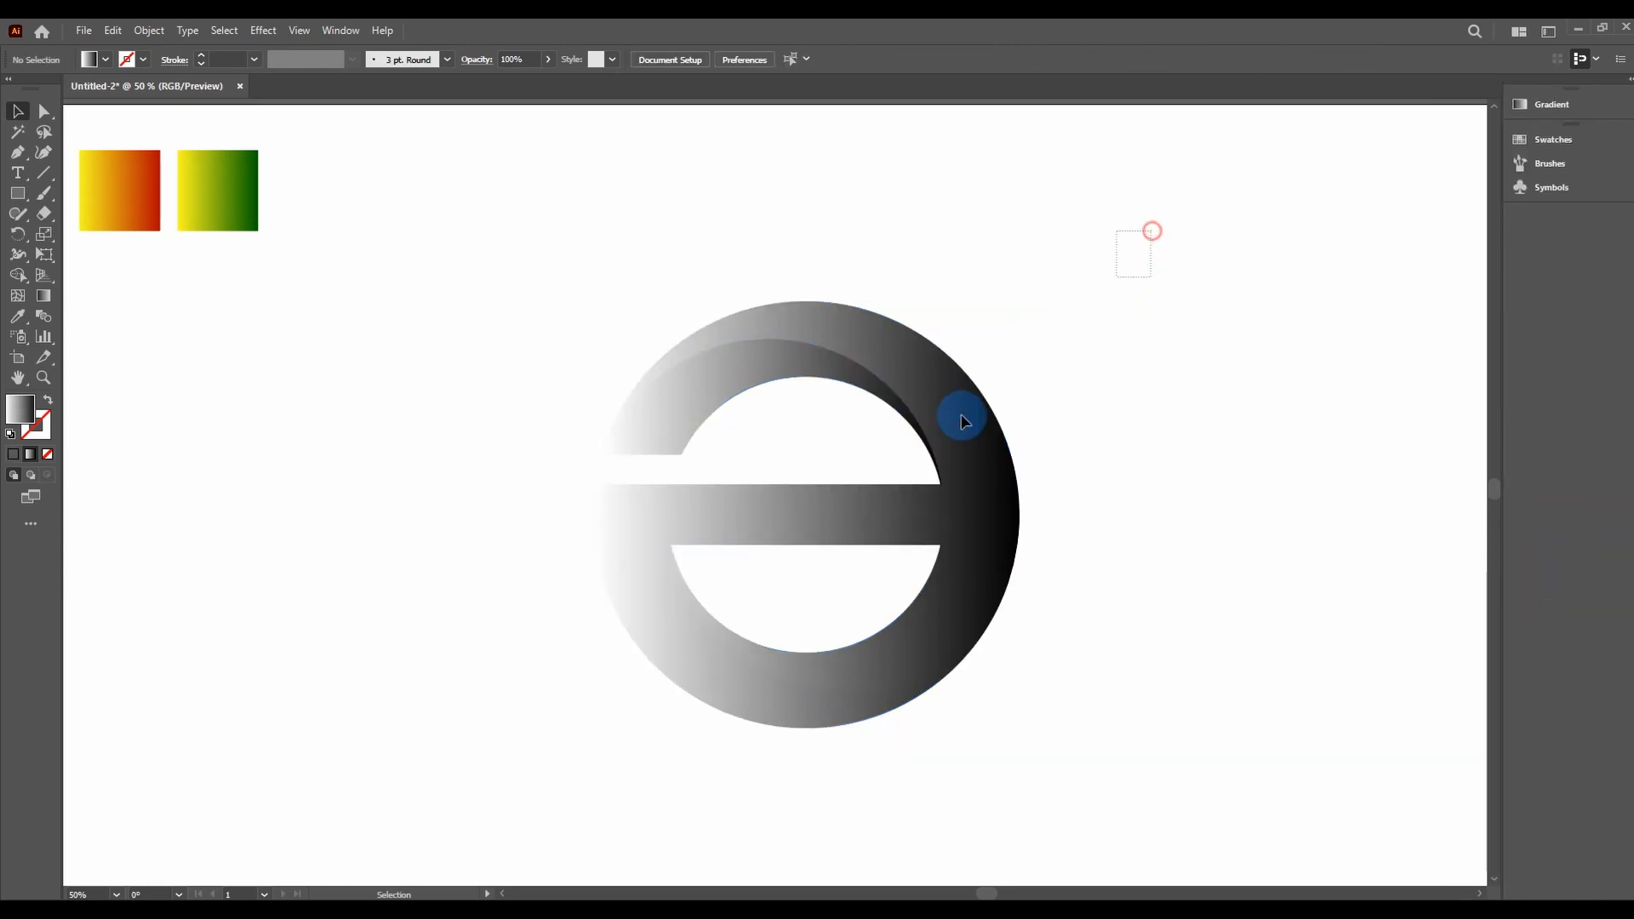
Fill all pieces of the e-shape with the yellow-red gradient sampled from its square, comparing it with the yellow-green one.
drag(1151, 230, 540, 780)
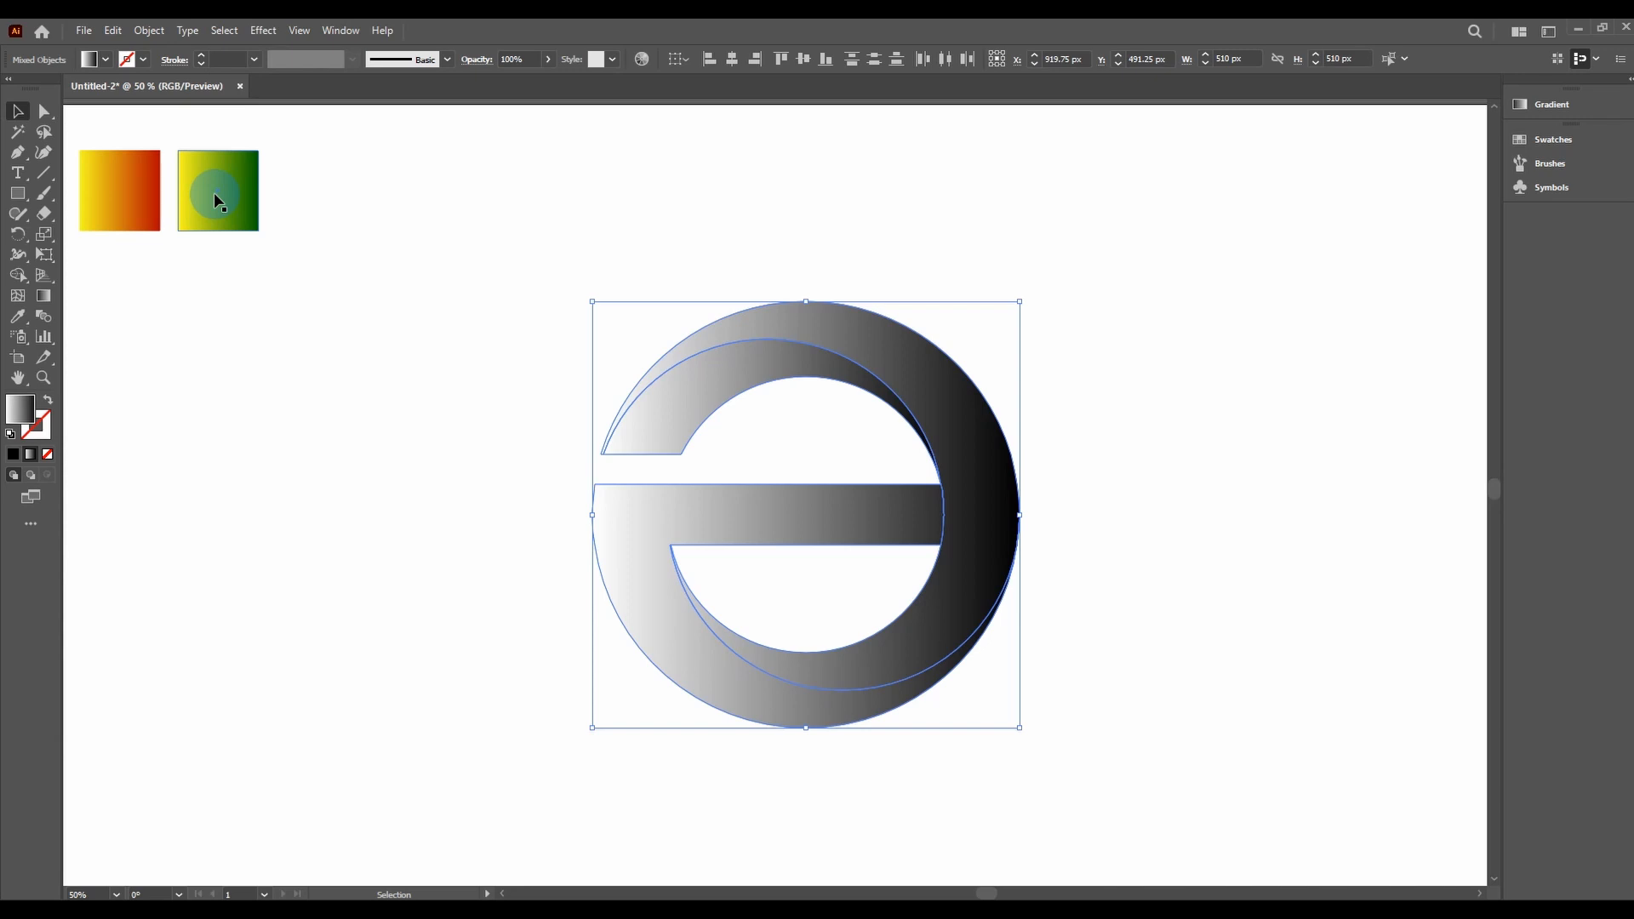
click(18, 316)
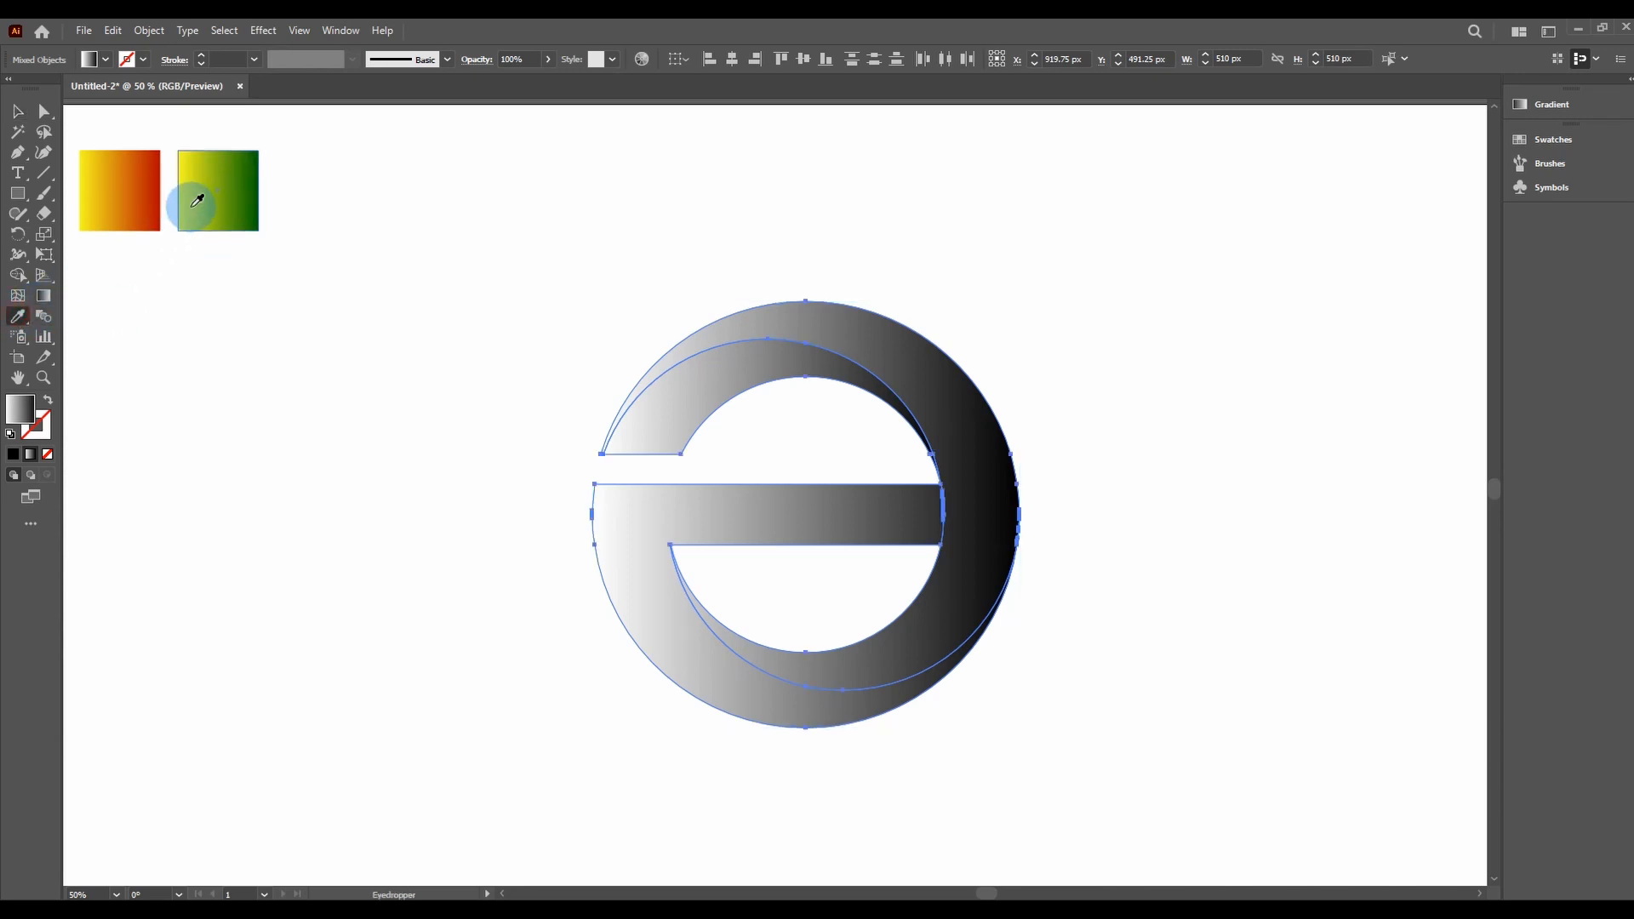
click(217, 192)
click(128, 188)
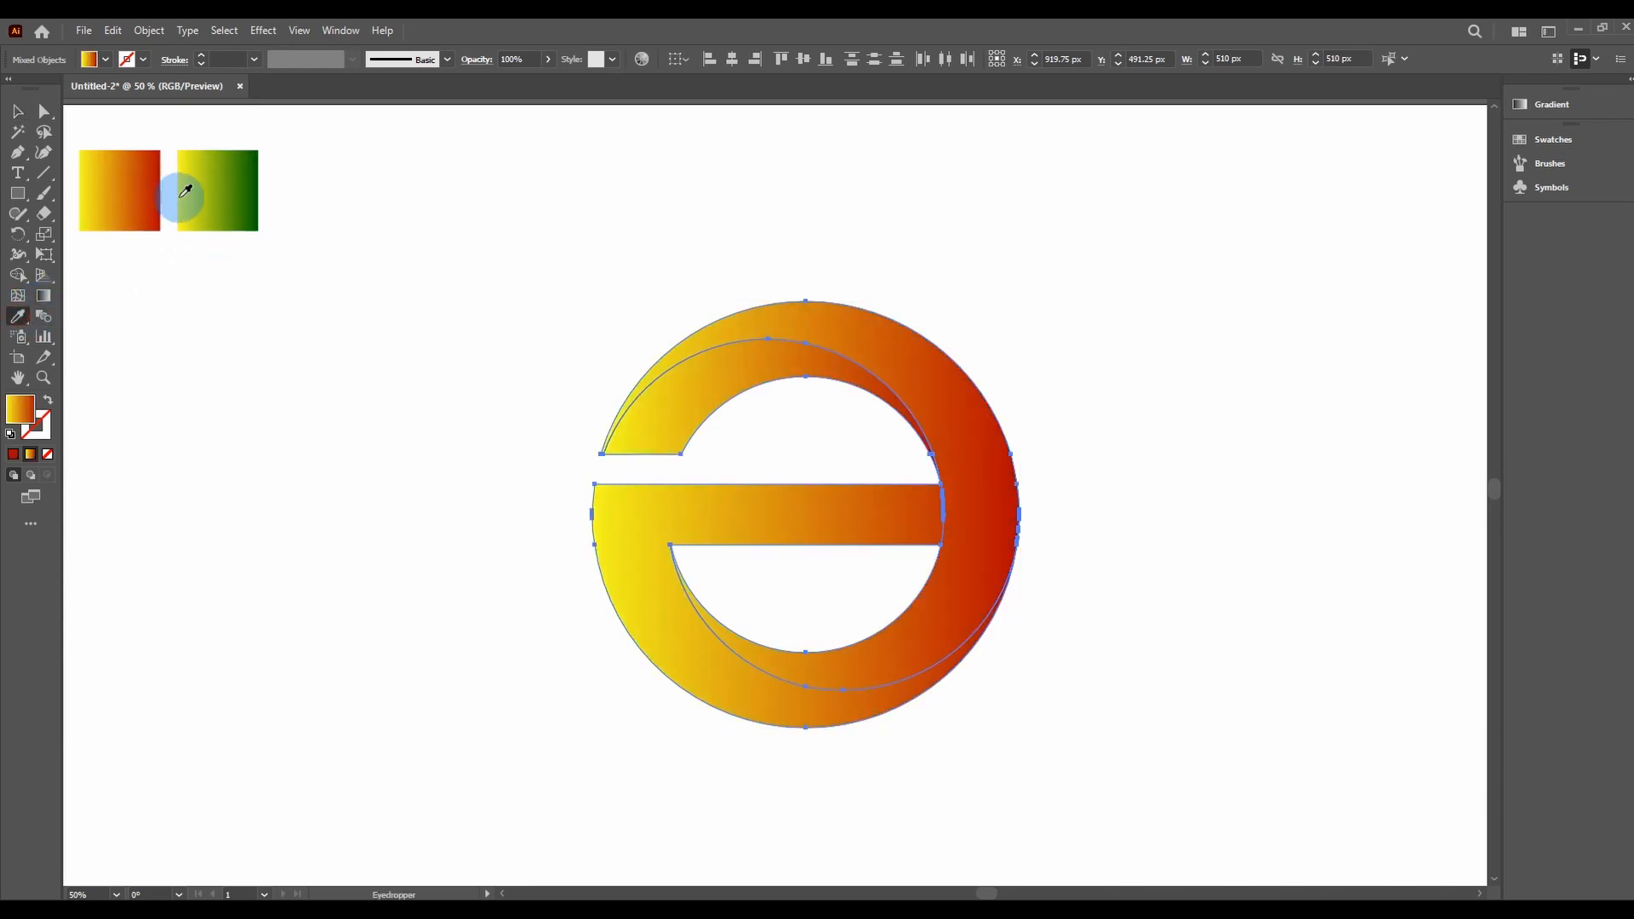
click(237, 193)
click(120, 198)
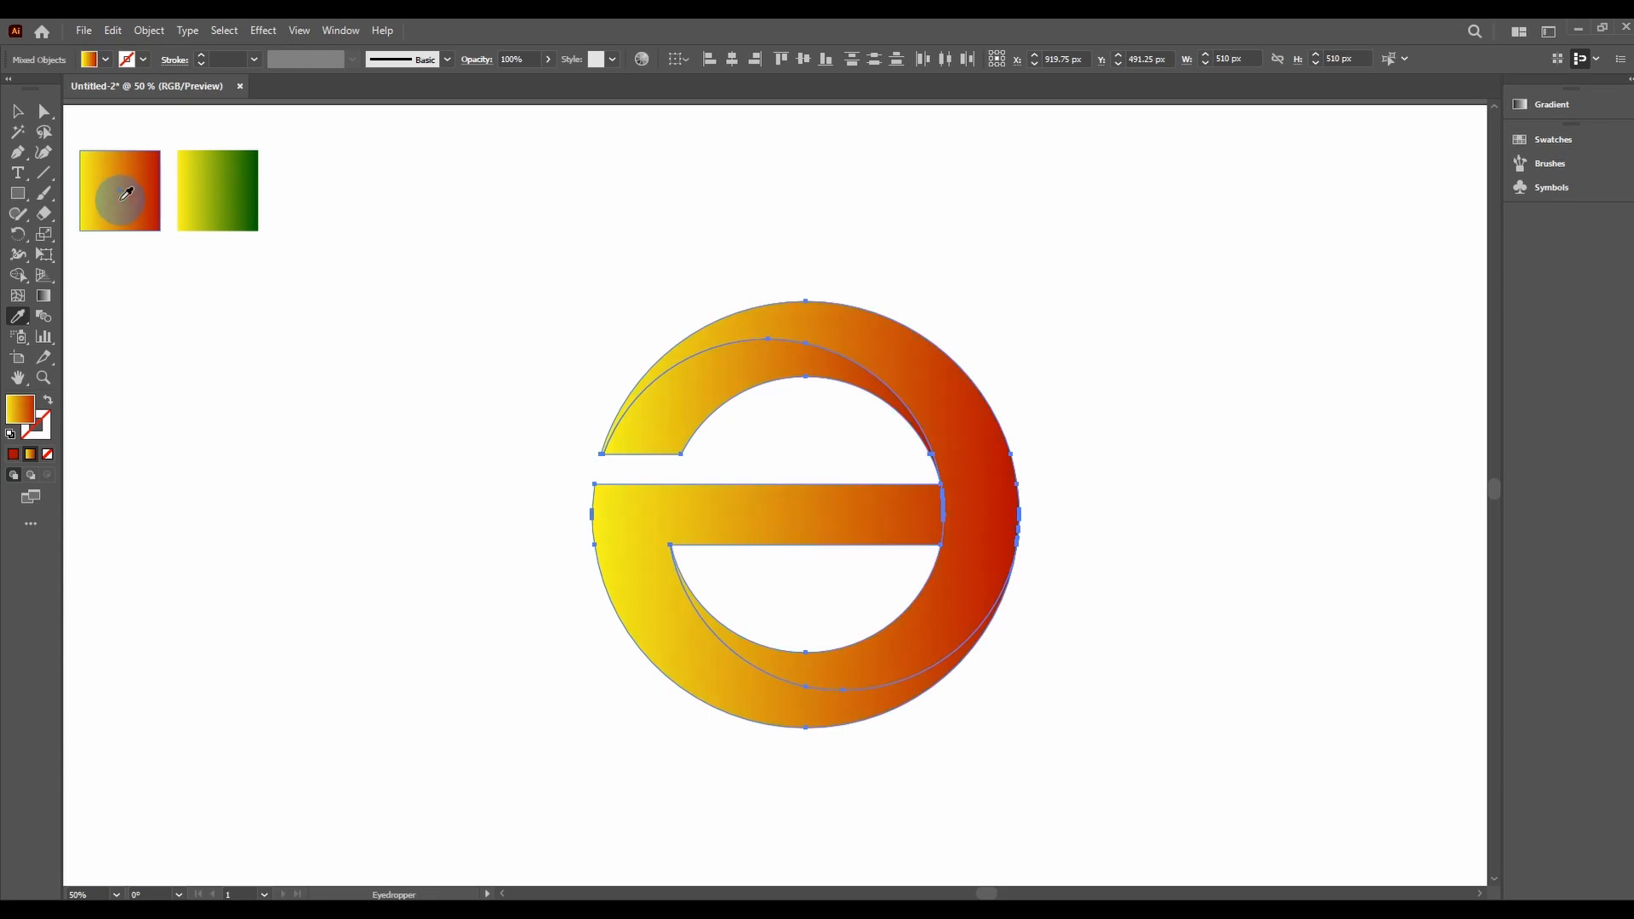
click(213, 197)
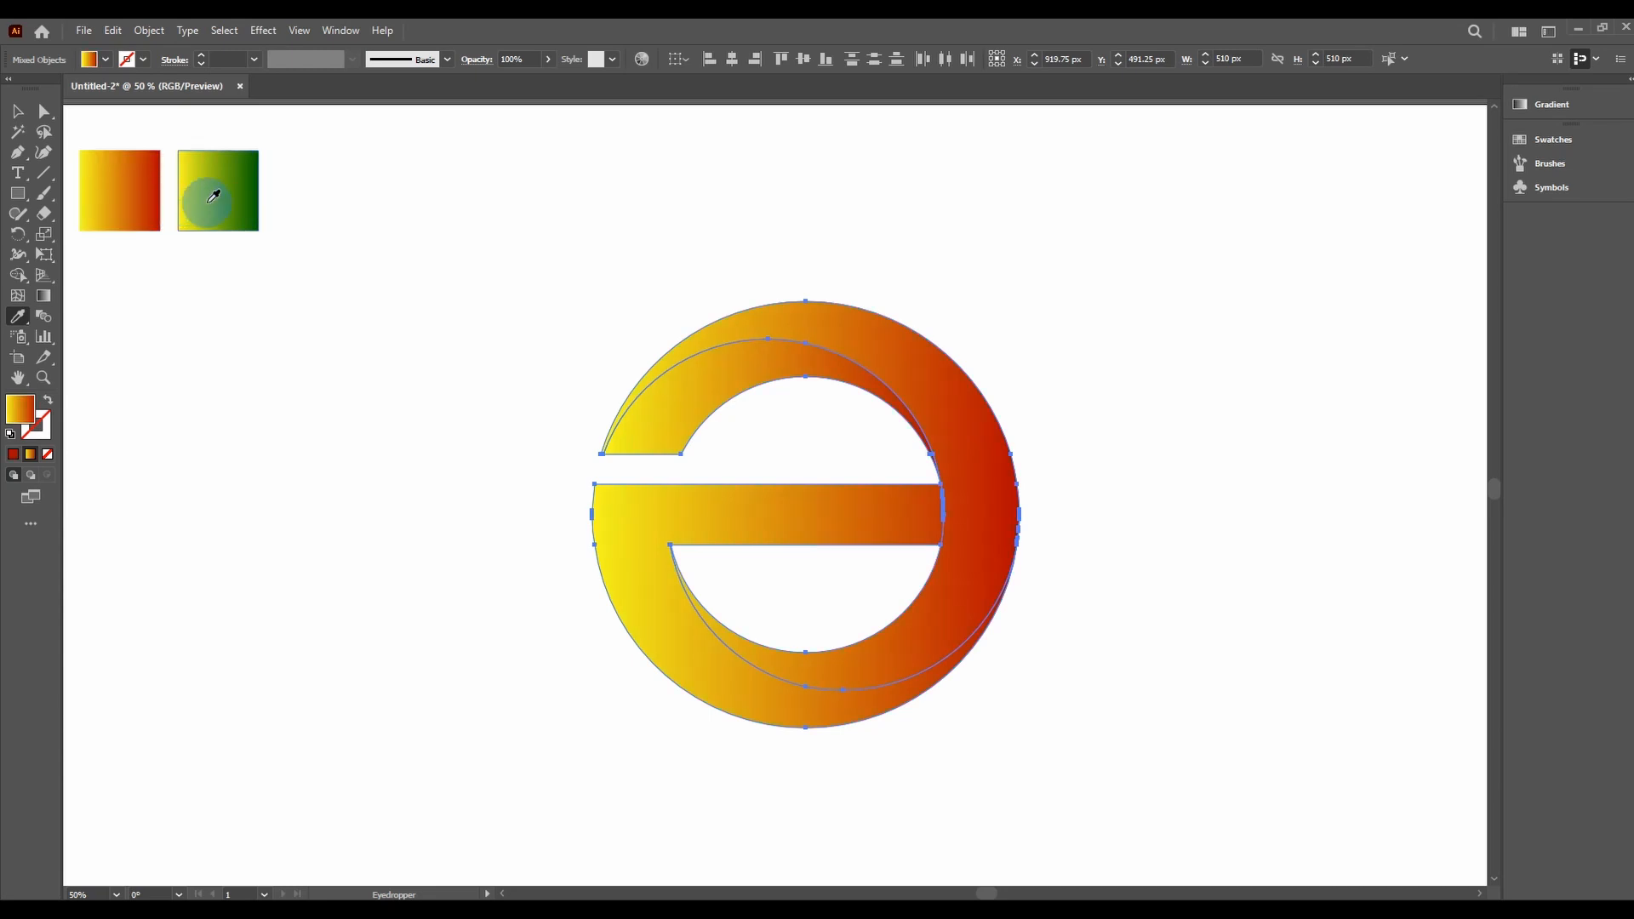
click(70, 117)
click(21, 113)
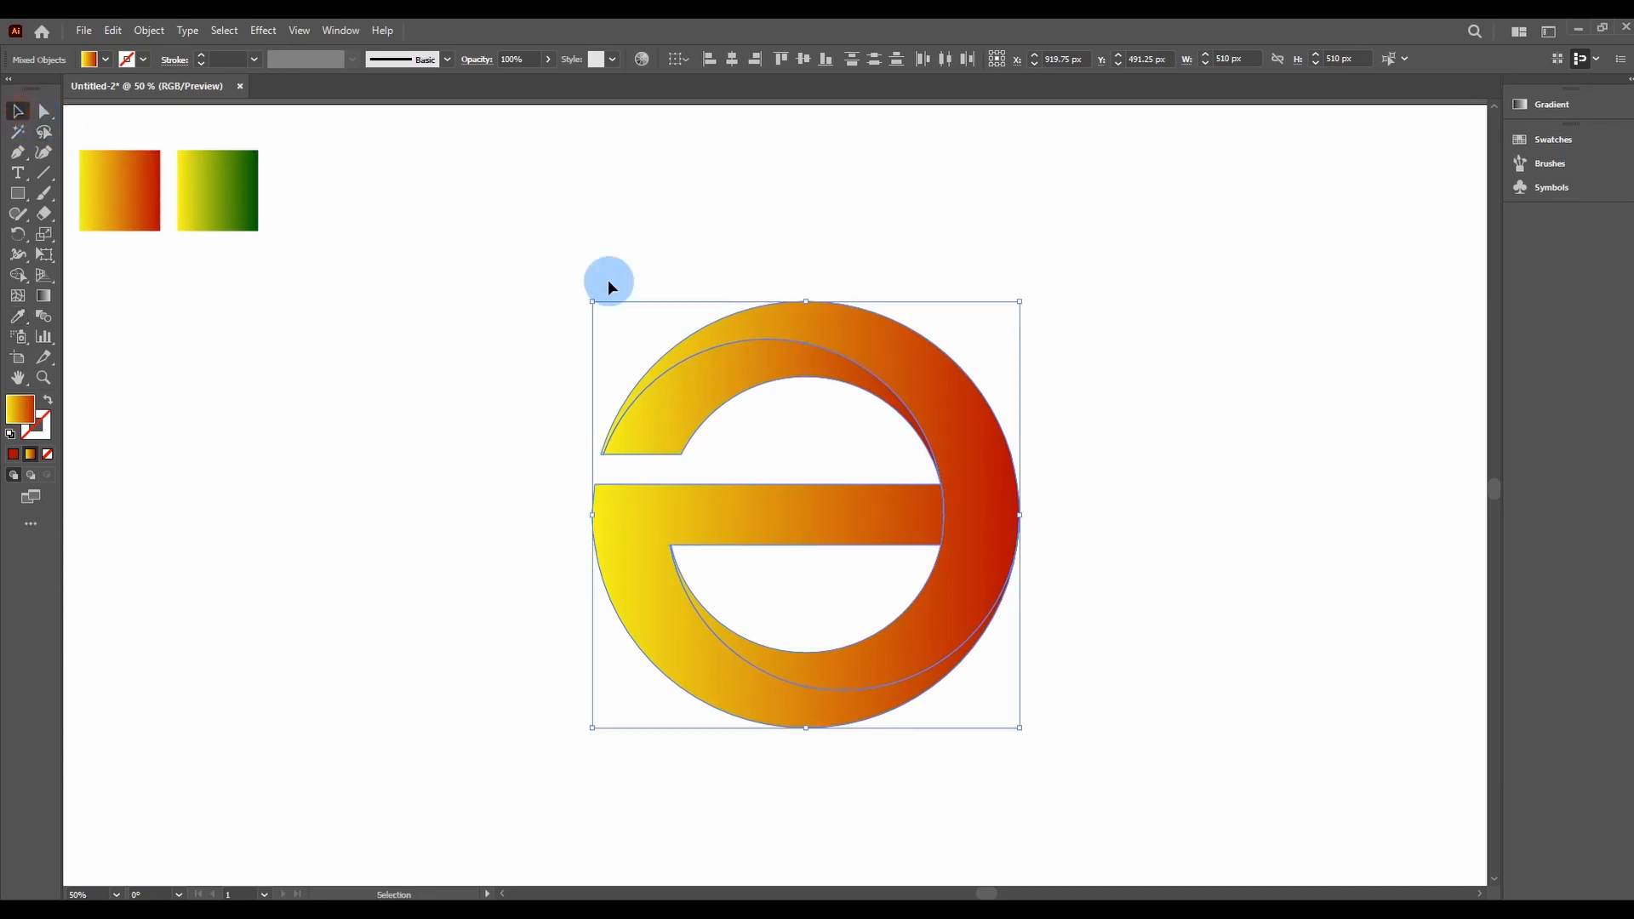
Copy the whole gradient-filled e-shape and paste the duplicate in place over the original.
click(1065, 228)
drag(1115, 227, 529, 753)
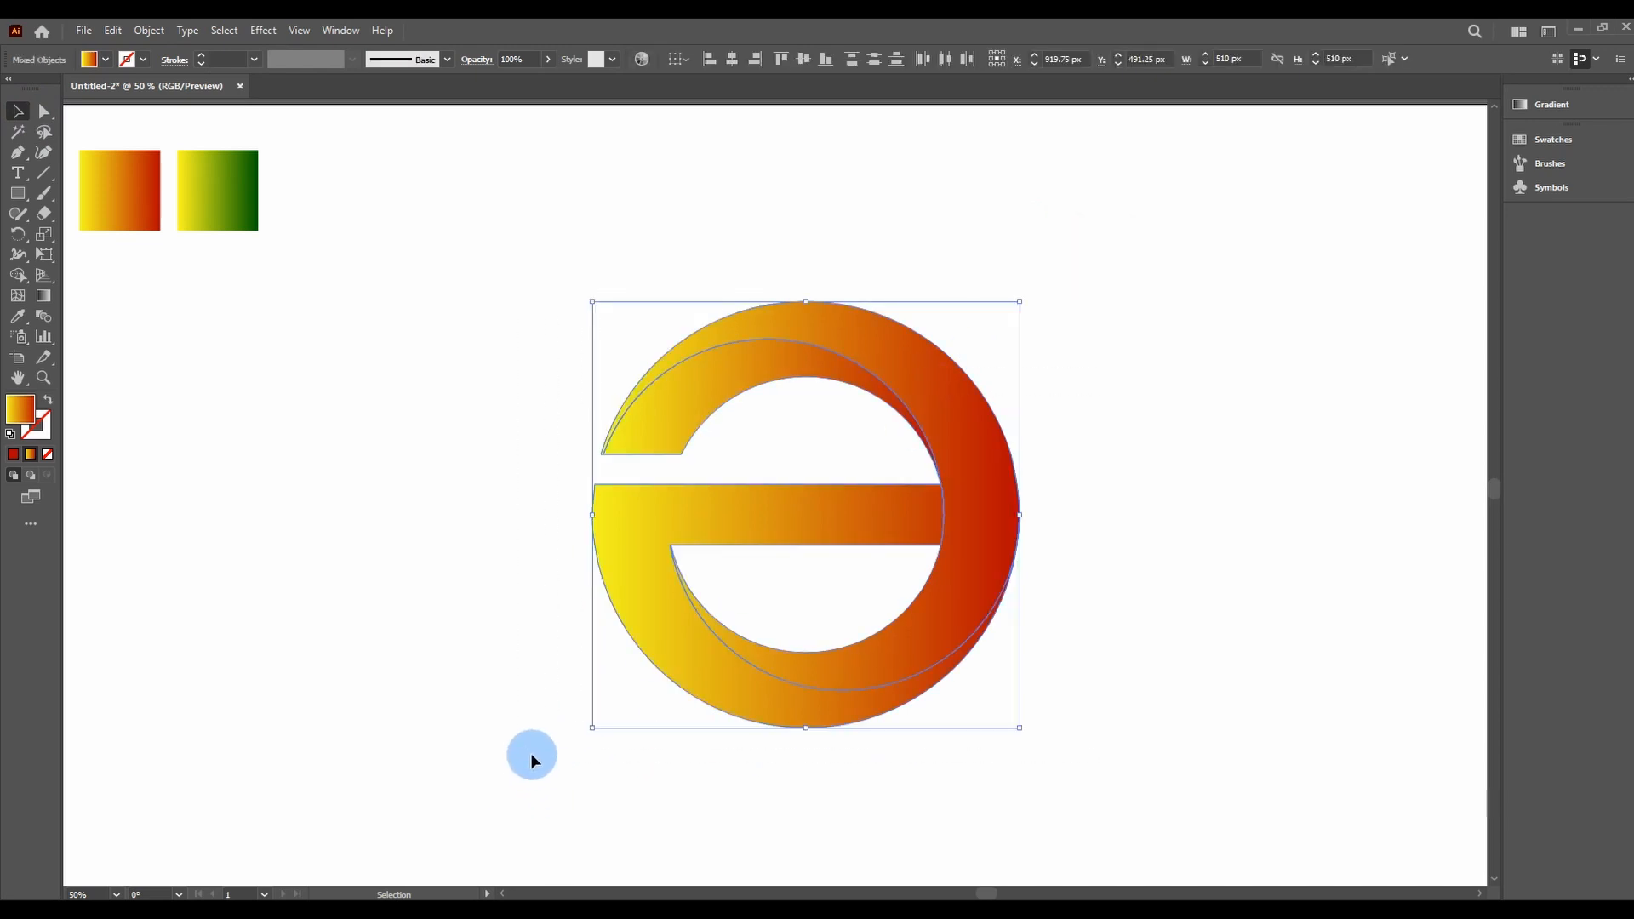
click(115, 32)
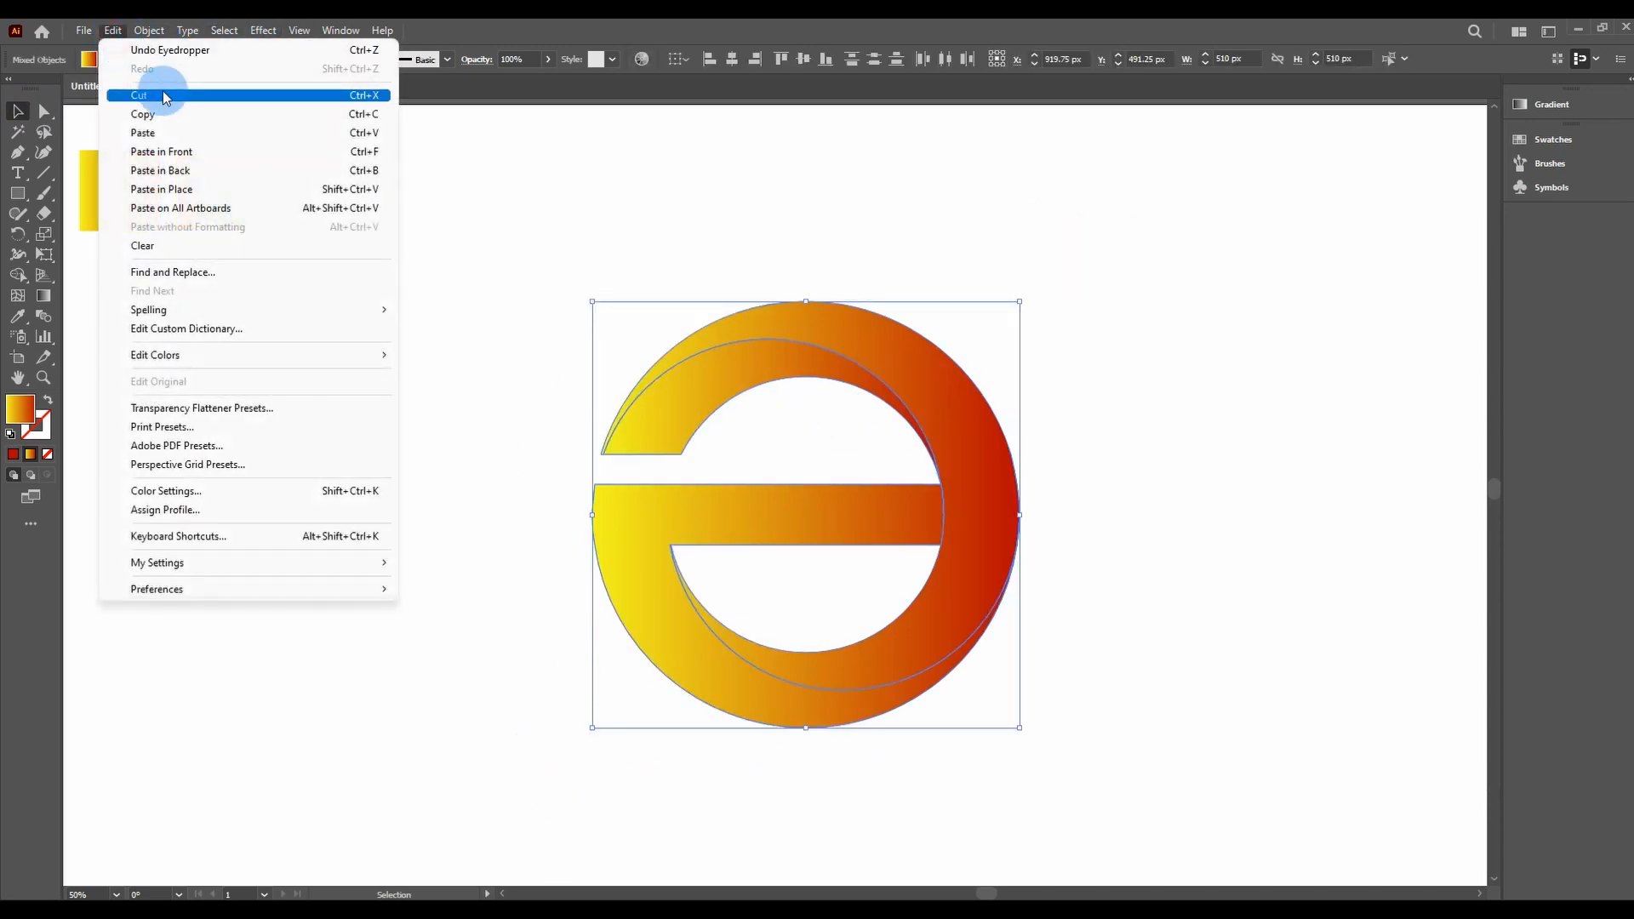
click(159, 117)
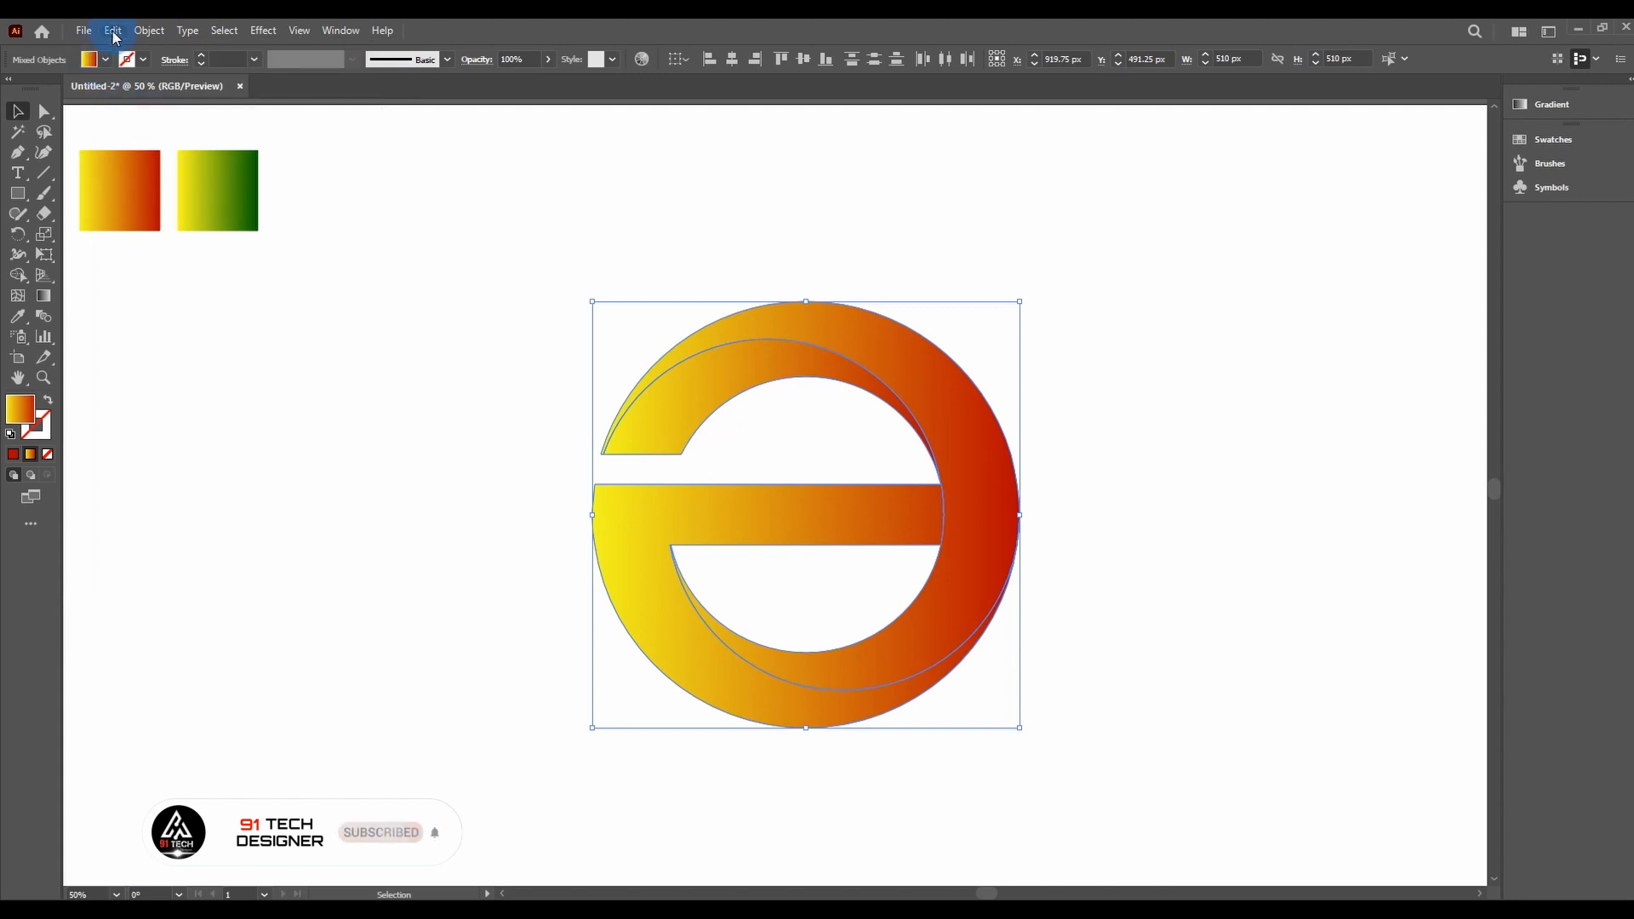
click(113, 31)
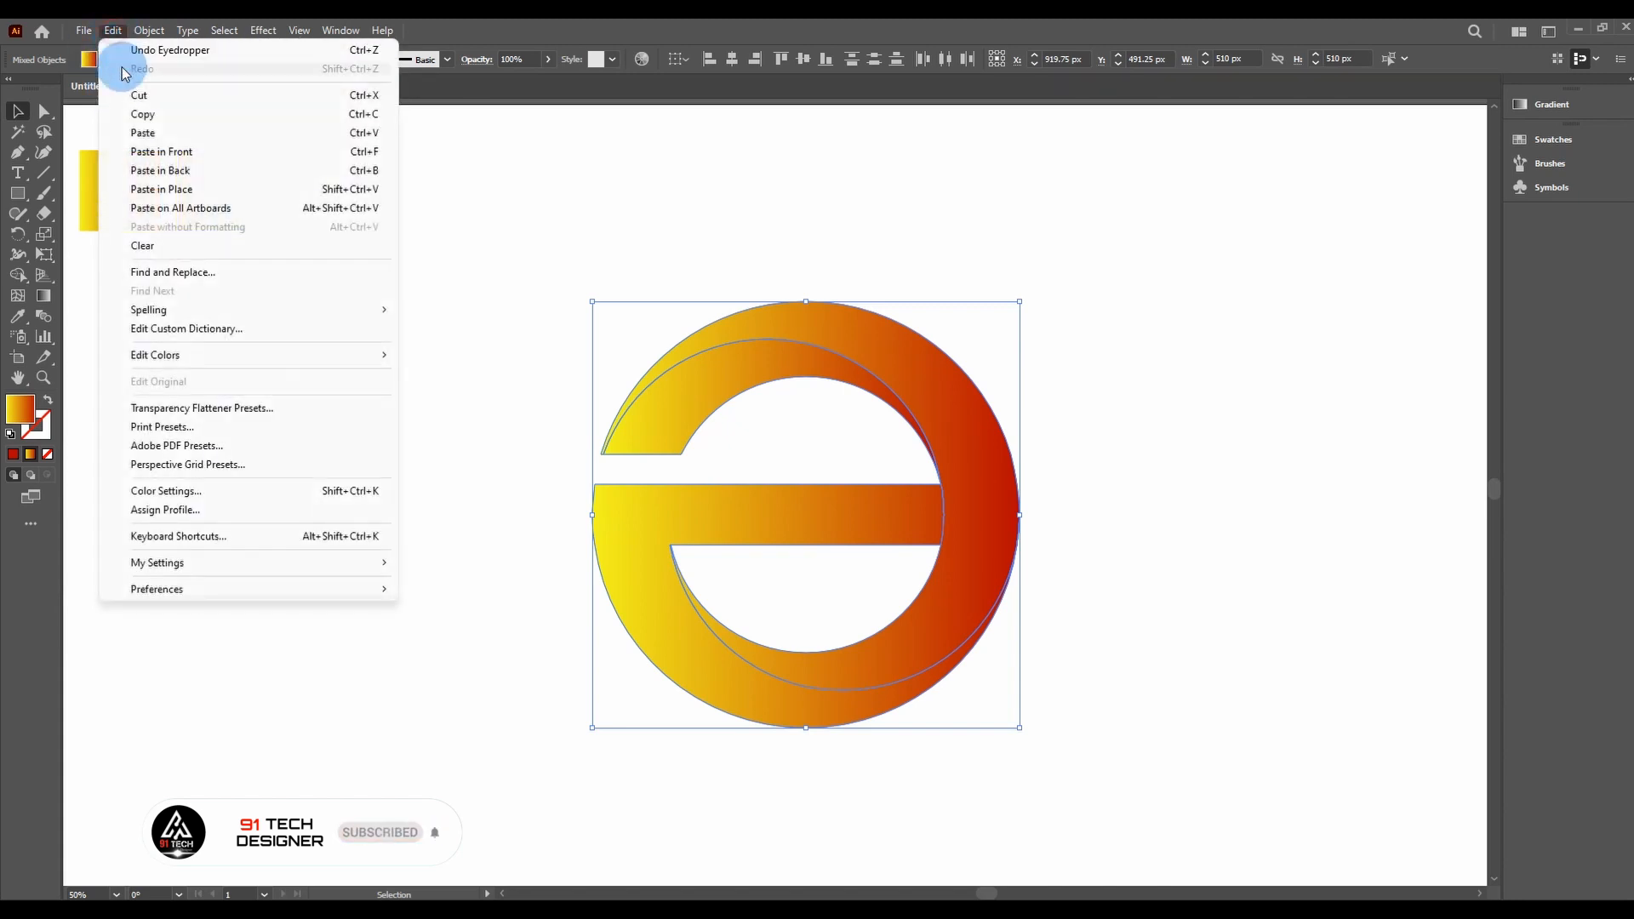
click(182, 192)
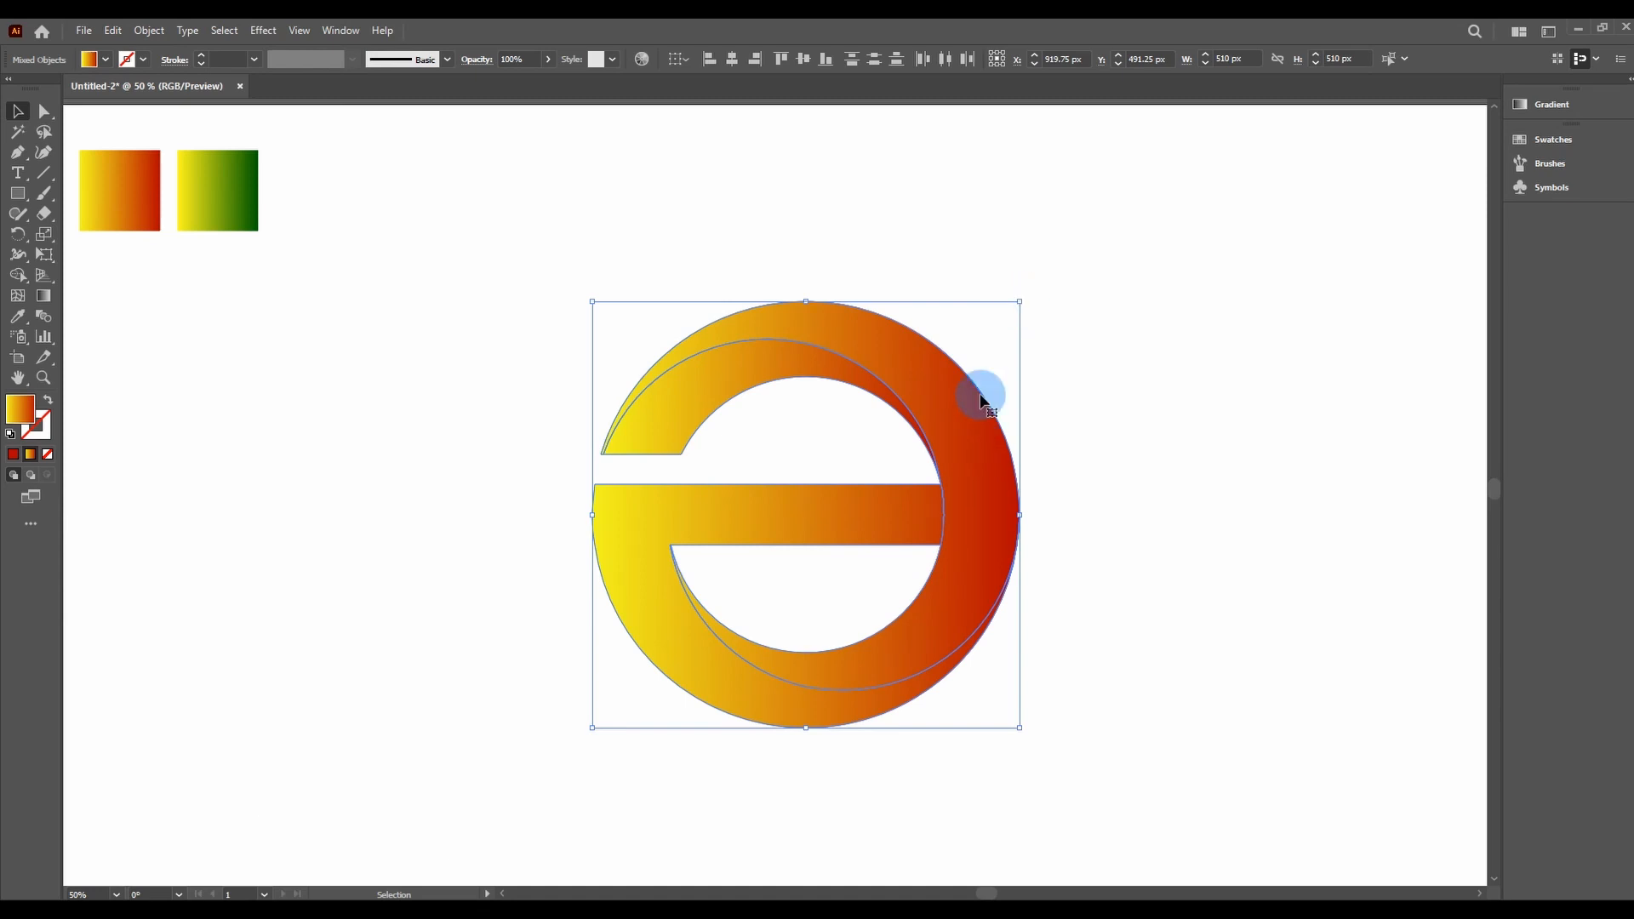
Rotate the pasted e-shape 180° and shift it 242 px horizontally to the right so it overlaps the original.
drag(1022, 293, 565, 757)
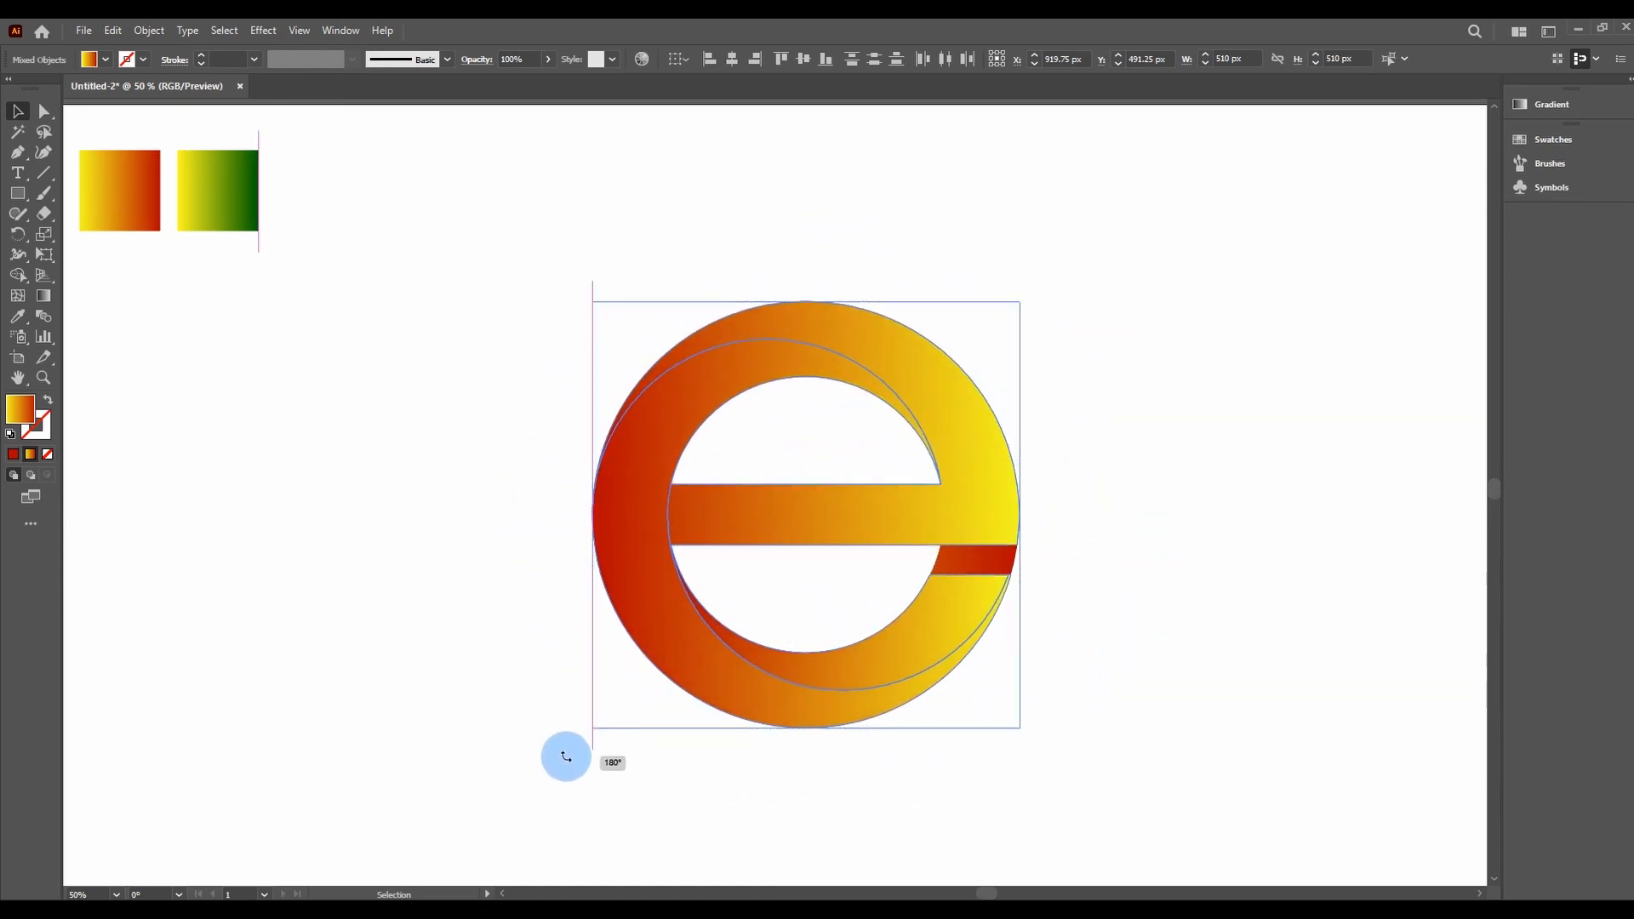
drag(777, 505, 978, 506)
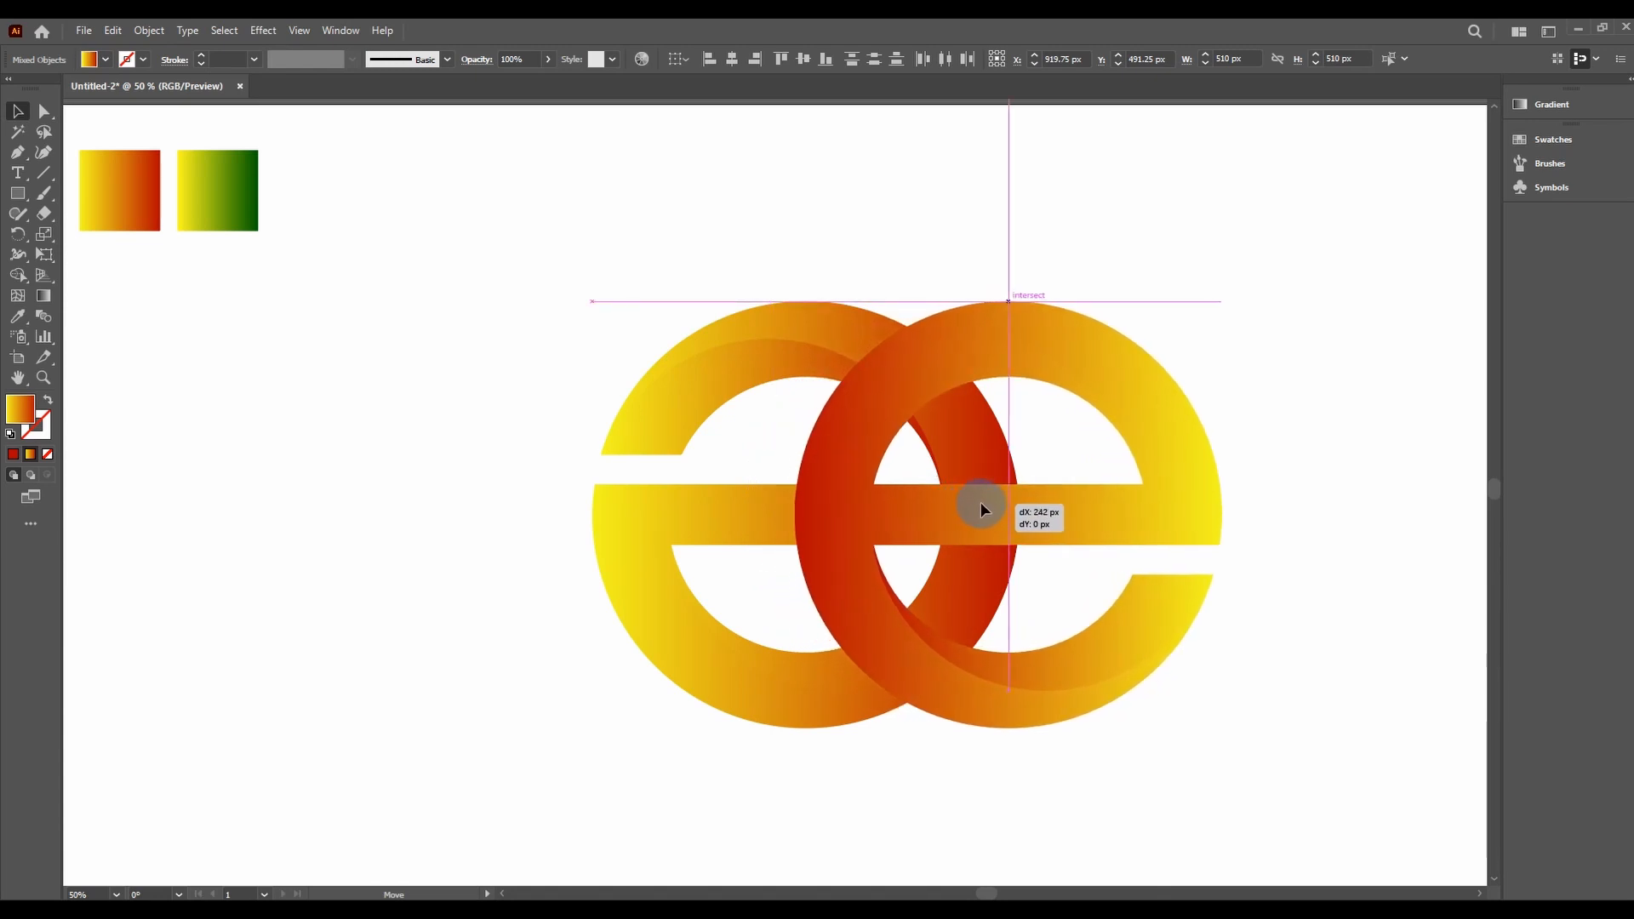
Select both overlapping e-shapes and merge the right e's upper outer band across the left e with the Shape Builder tool.
drag(980, 505, 982, 507)
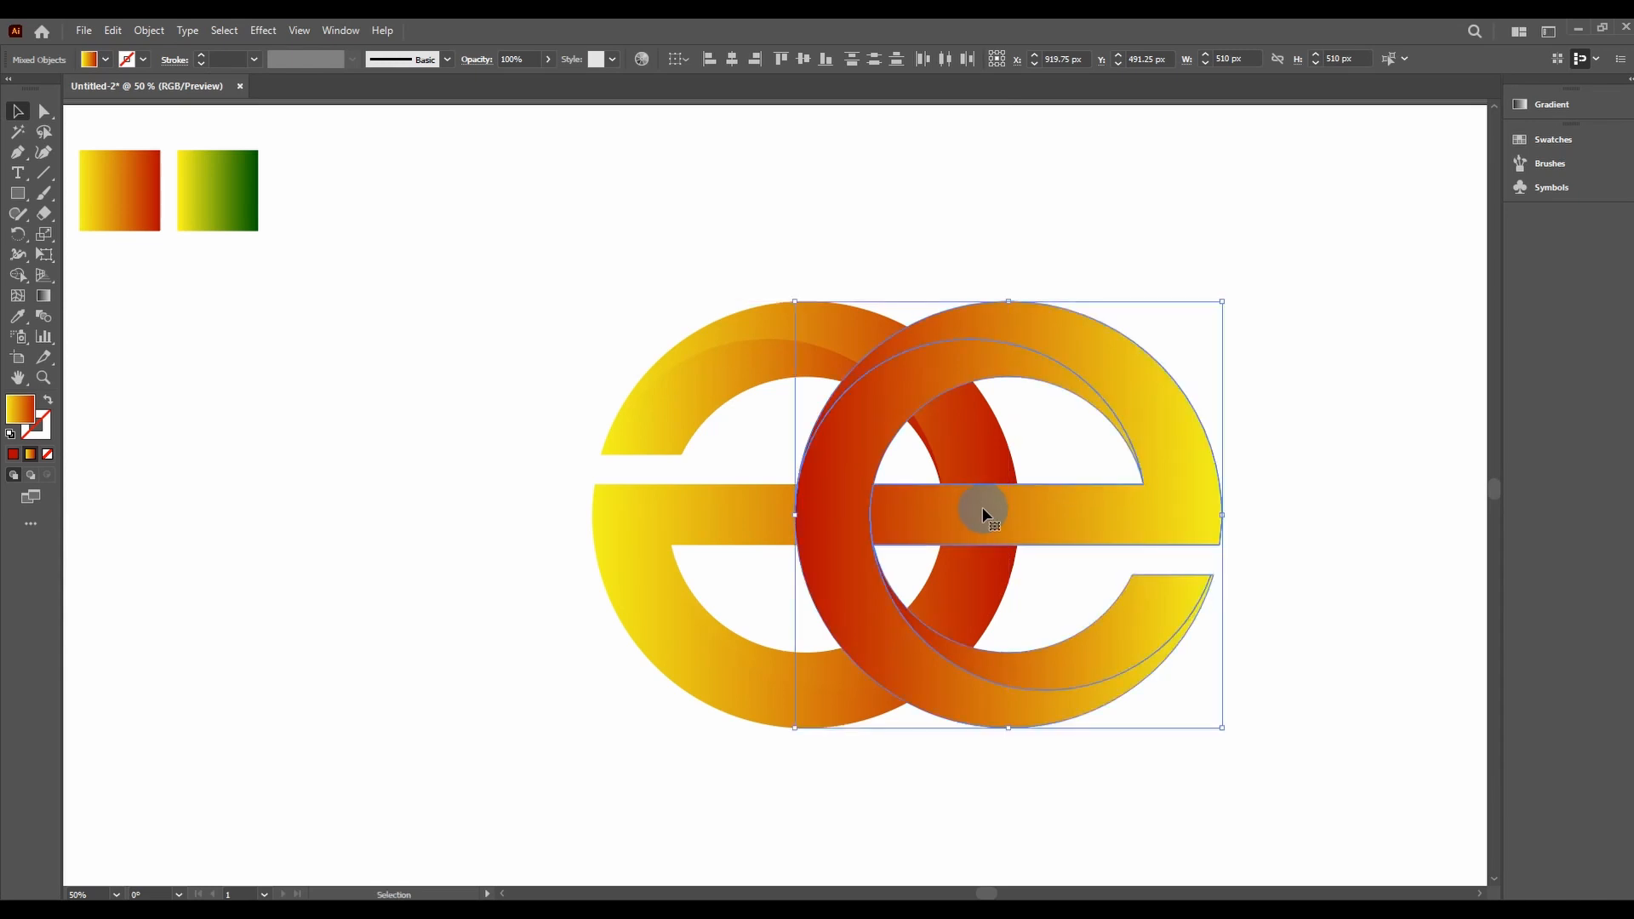
click(596, 266)
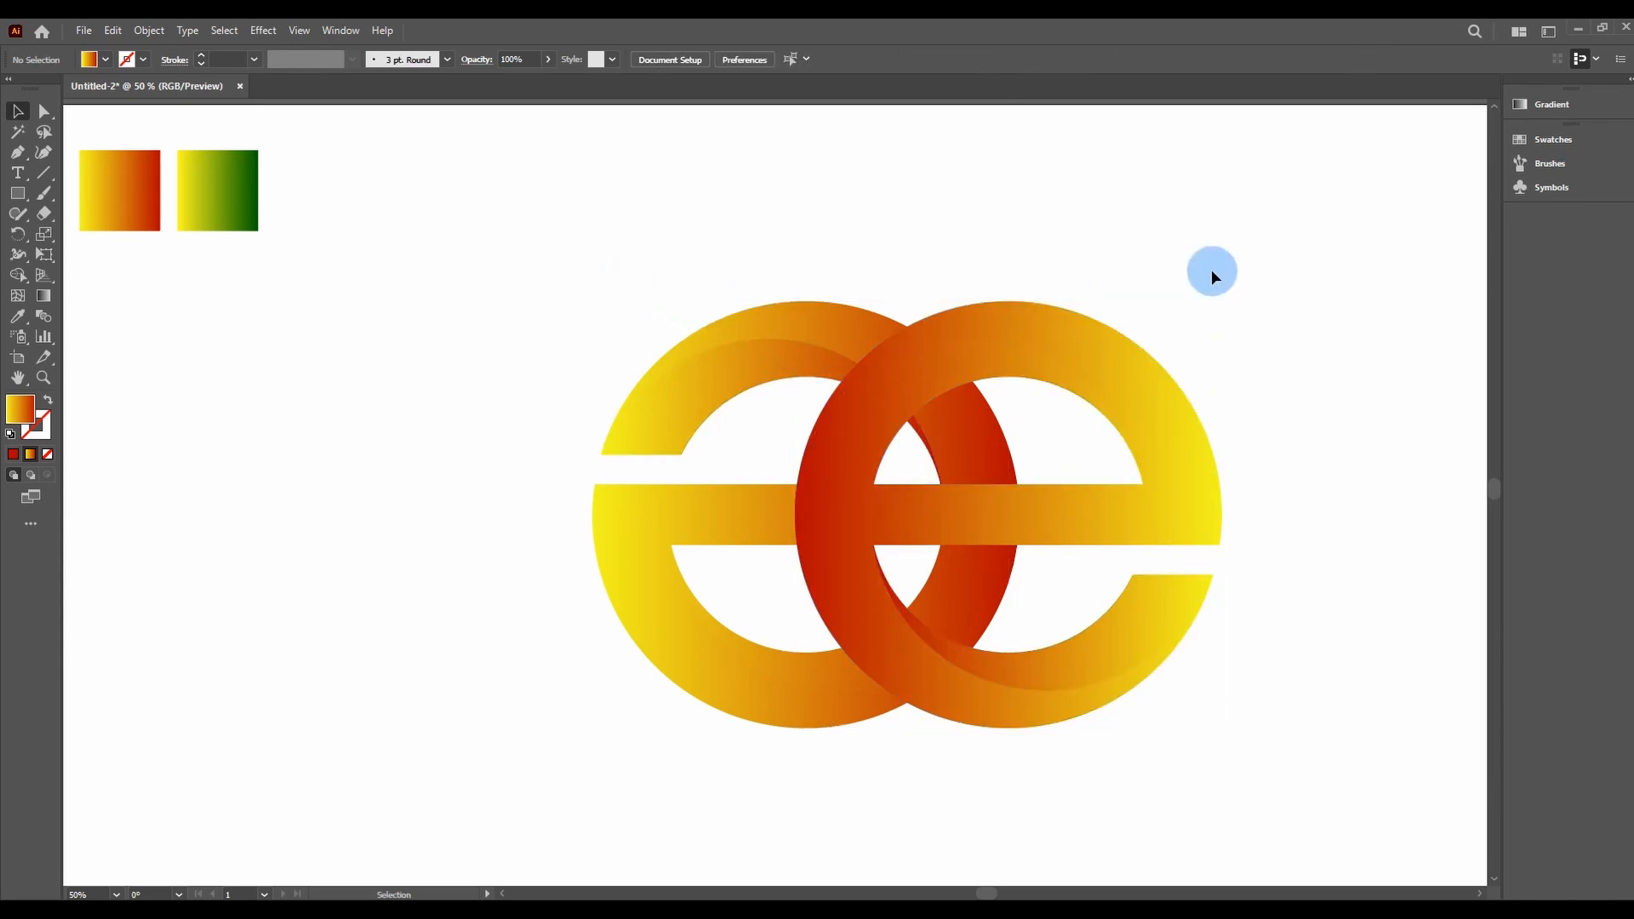
drag(1287, 233, 544, 756)
key(ctrl+plus)
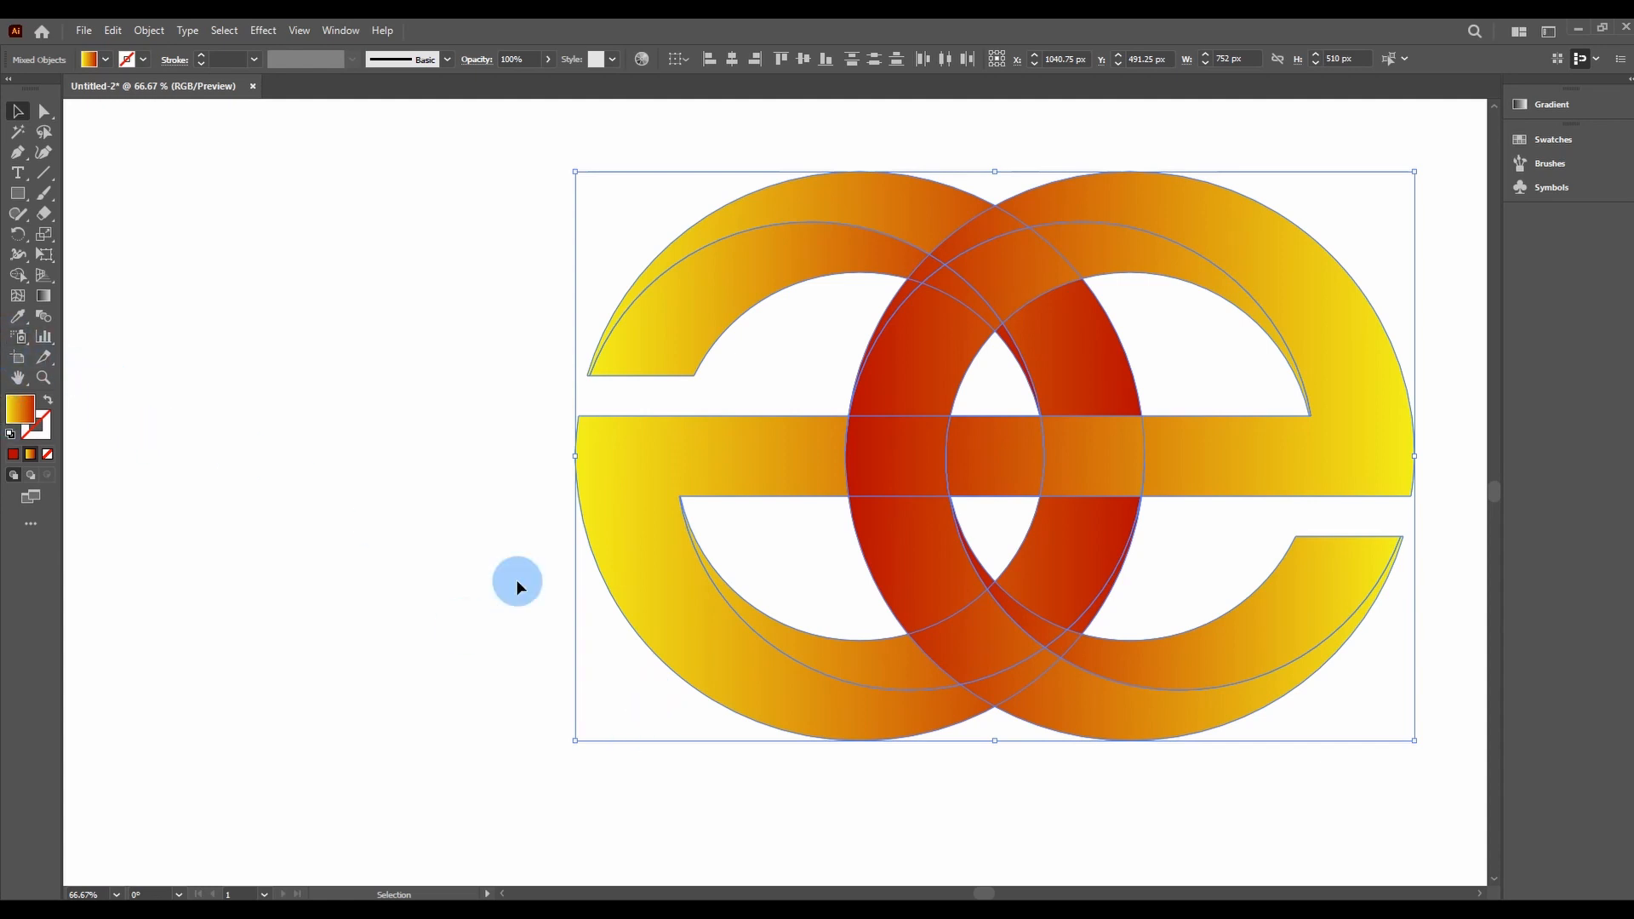
key(h)
drag(888, 548, 682, 530)
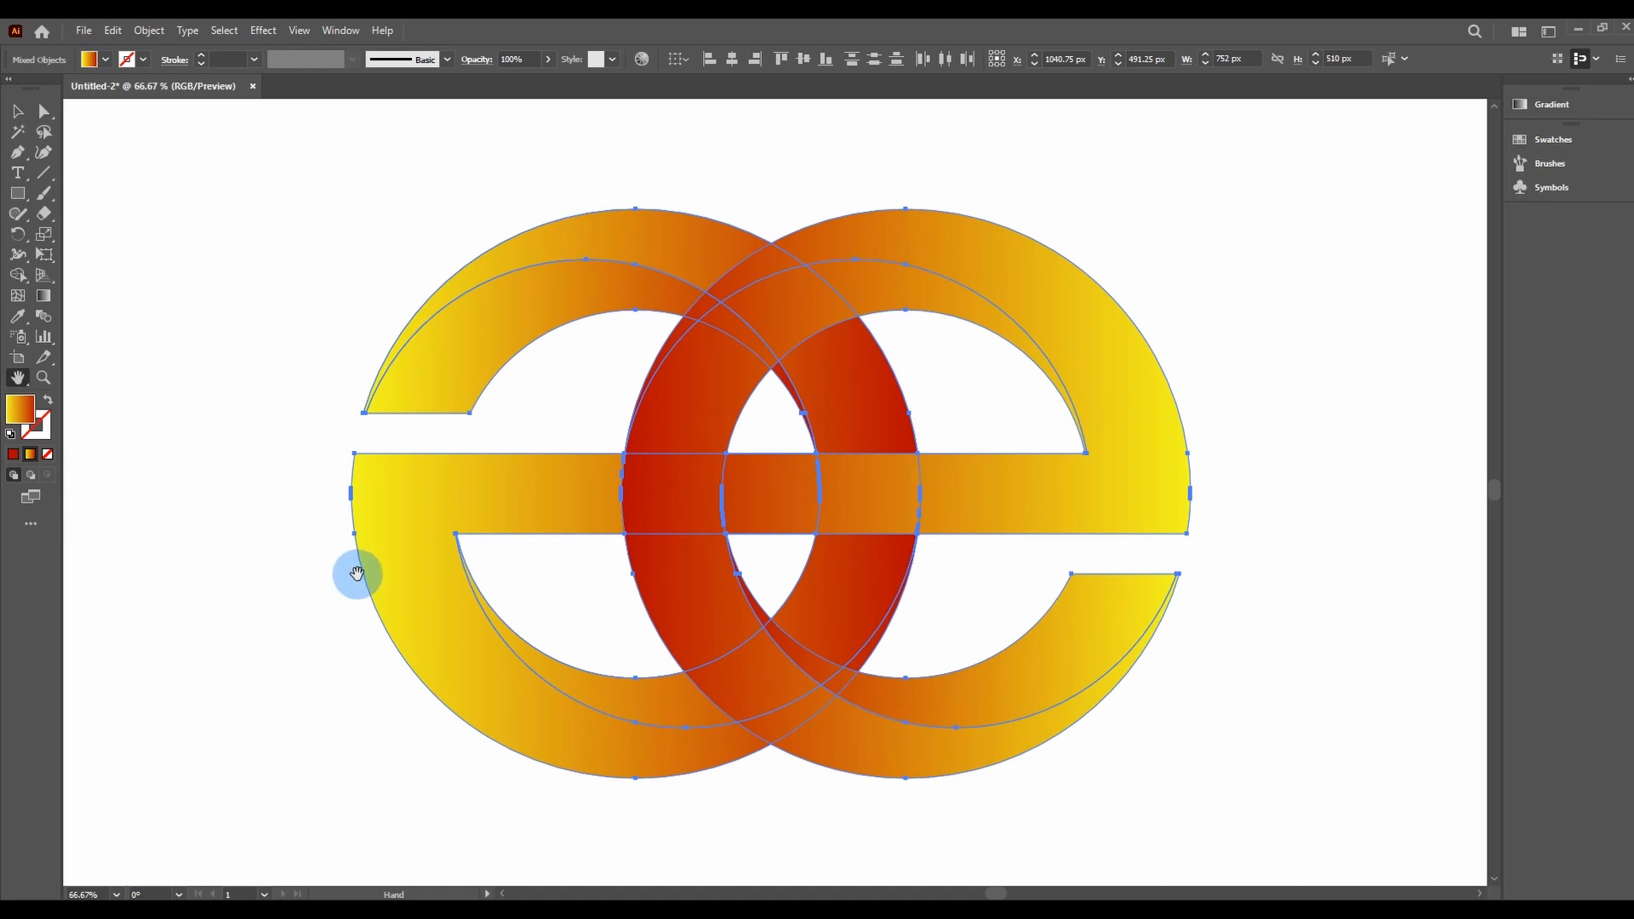
drag(17, 275, 109, 271)
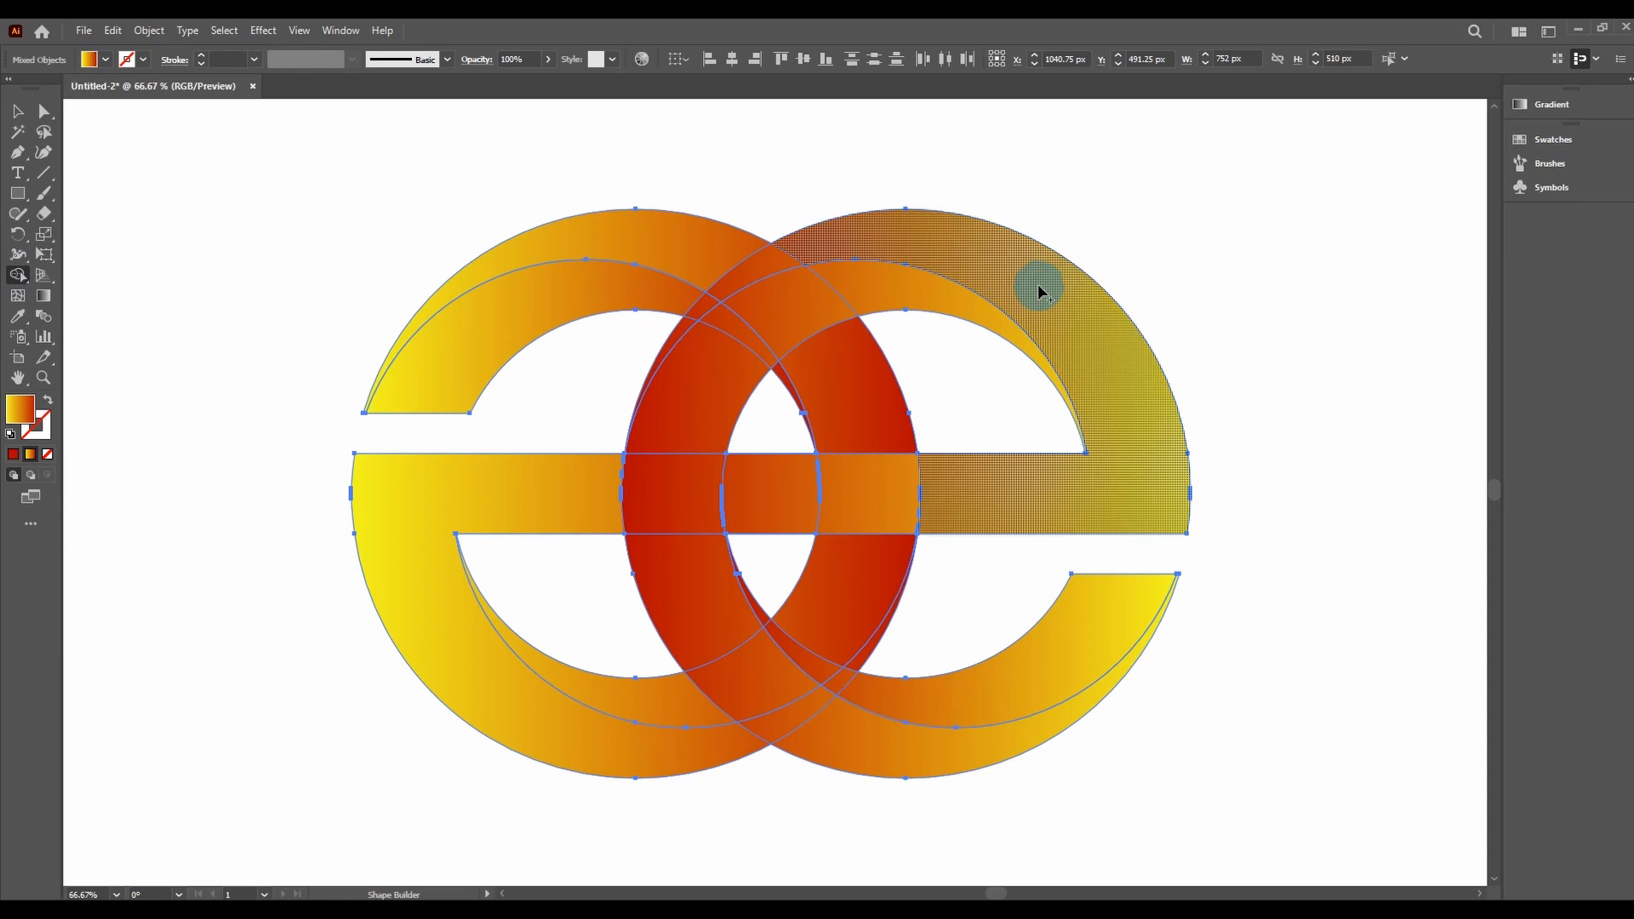
drag(1038, 288, 923, 245)
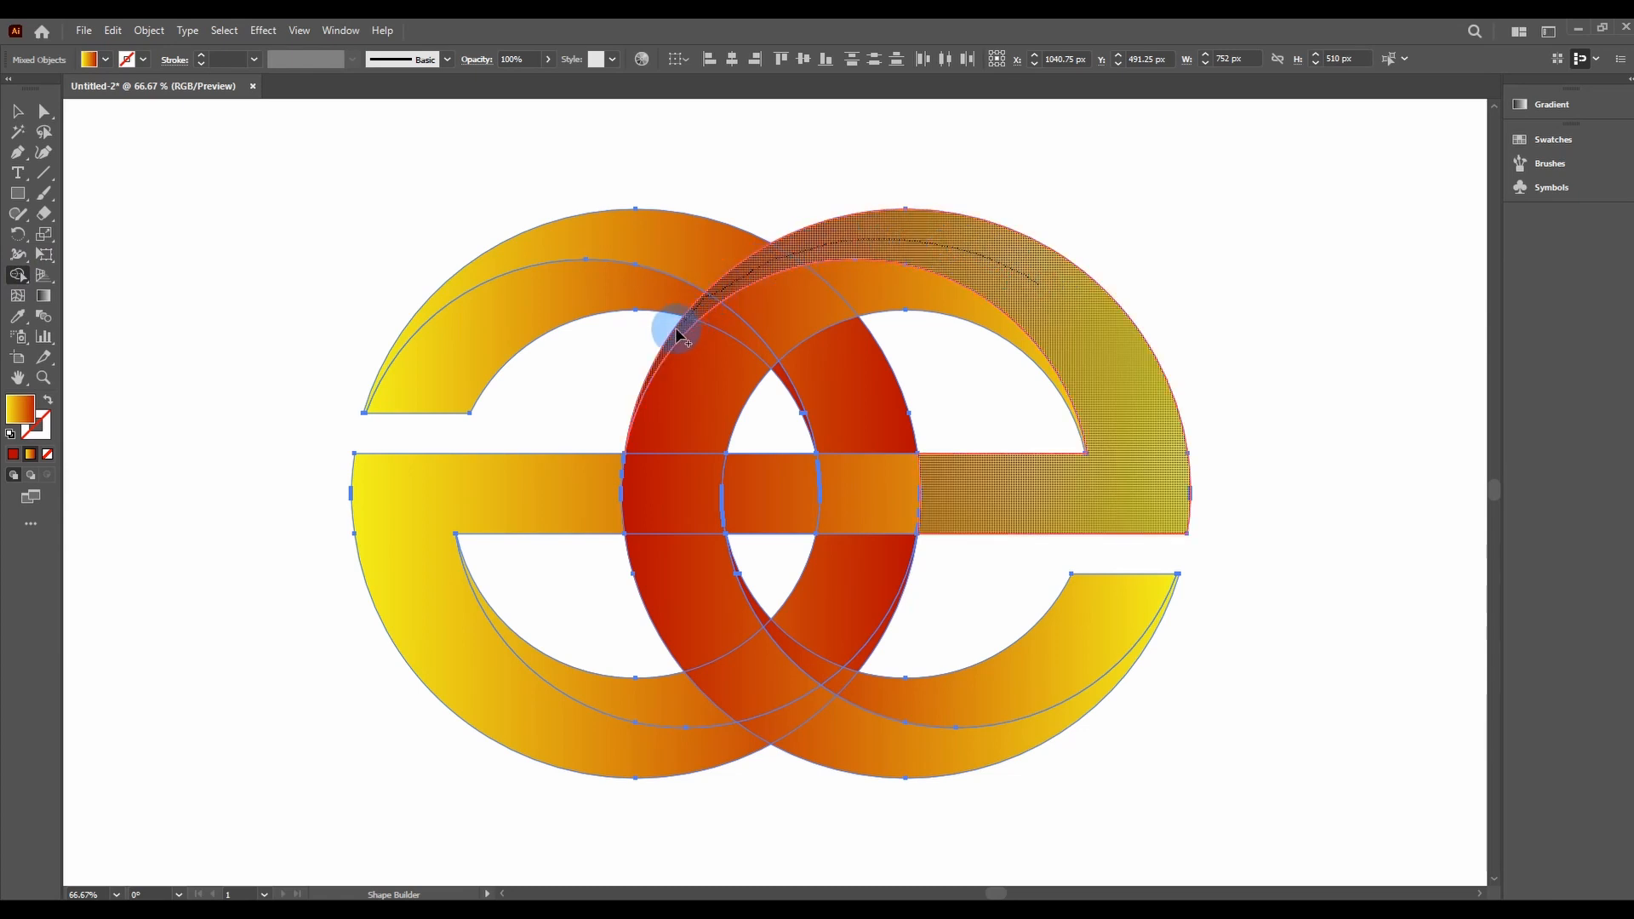
drag(674, 336, 681, 328)
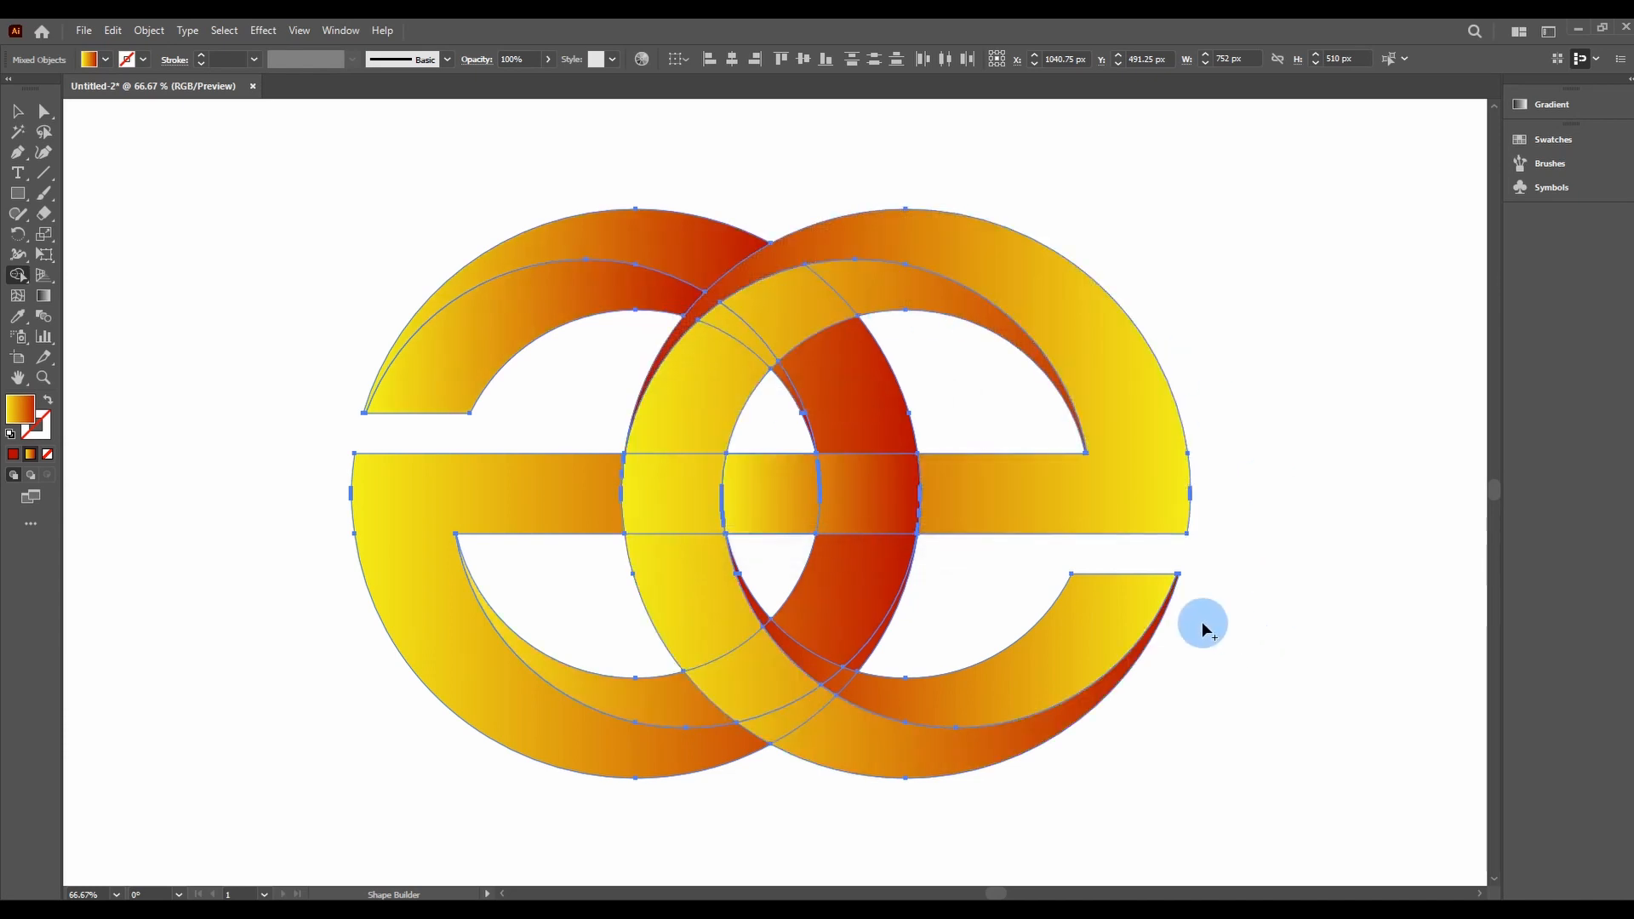
Merge the right e's inner band over the upper crossing and the left e's bands over the lower crossing so they interlock.
mouse_move(890, 288)
mouse_down()
mouse_move(774, 329)
mouse_move(704, 375)
mouse_move(684, 423)
mouse_up()
drag(686, 514, 723, 650)
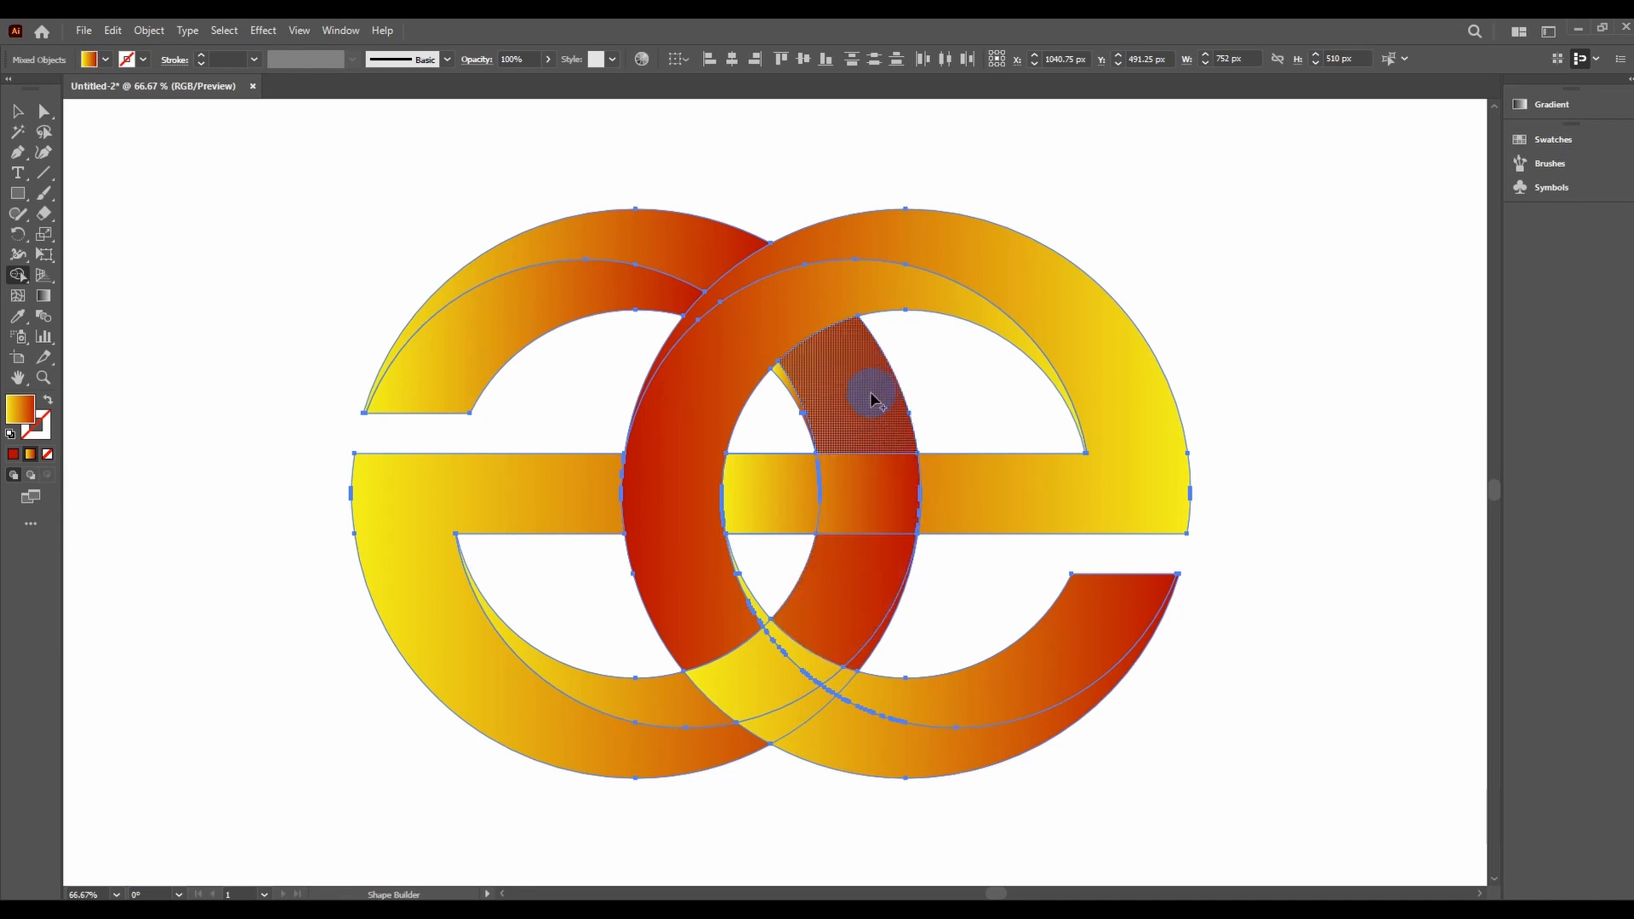
mouse_move(860, 411)
mouse_down()
mouse_move(868, 498)
mouse_move(830, 603)
mouse_move(745, 674)
mouse_move(630, 696)
mouse_up()
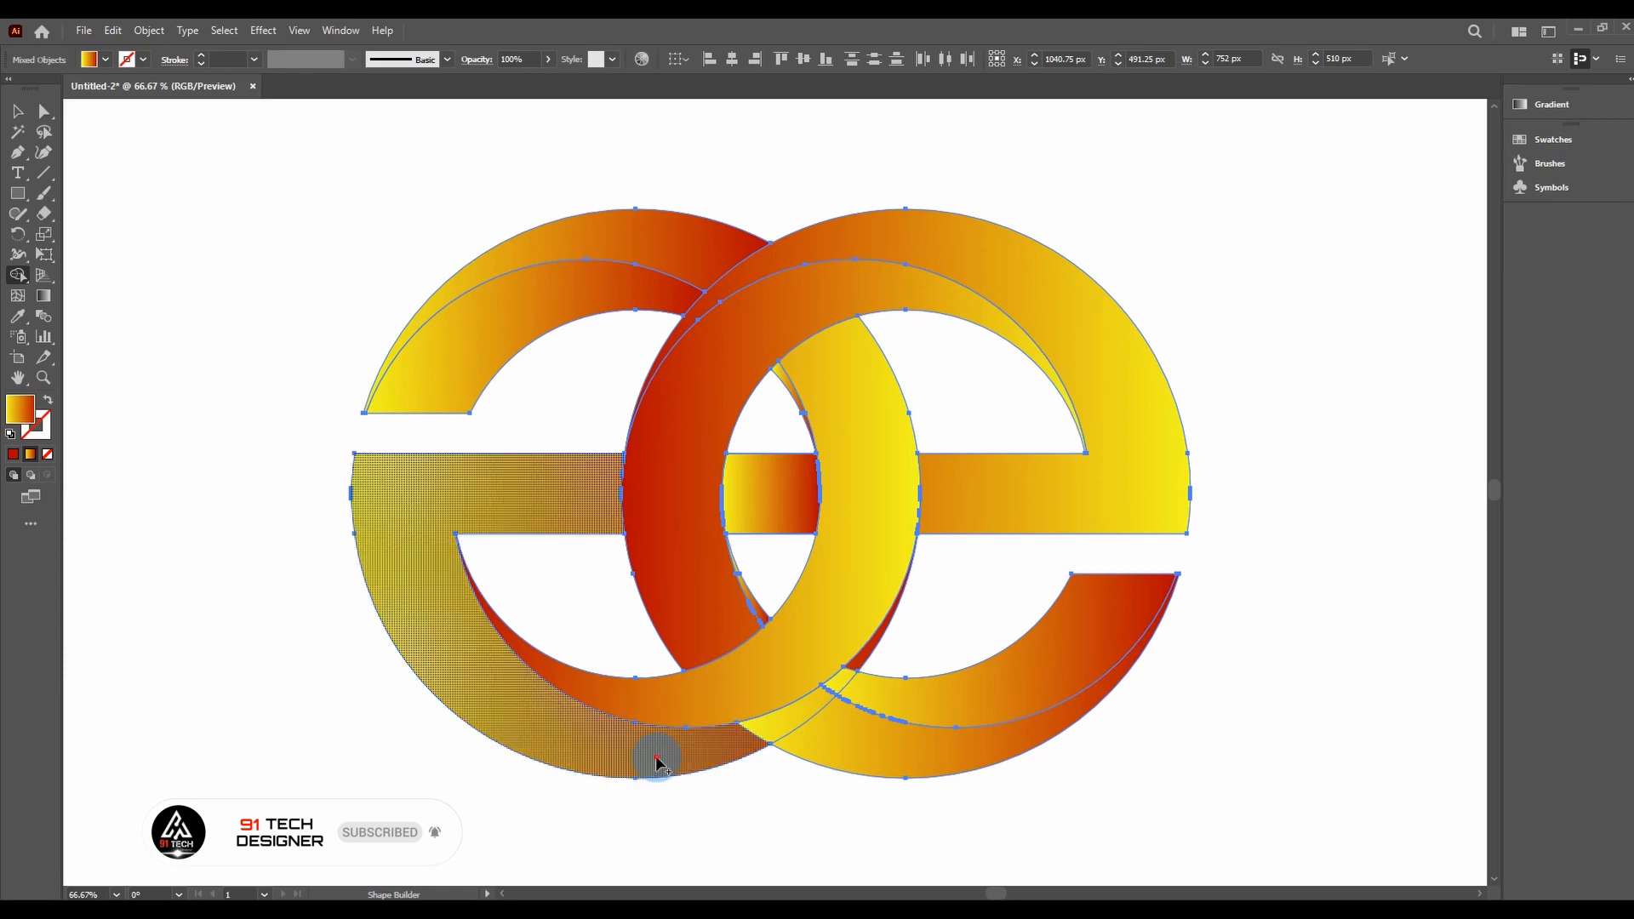
mouse_move(652, 757)
mouse_down()
mouse_move(740, 748)
mouse_move(868, 658)
mouse_up()
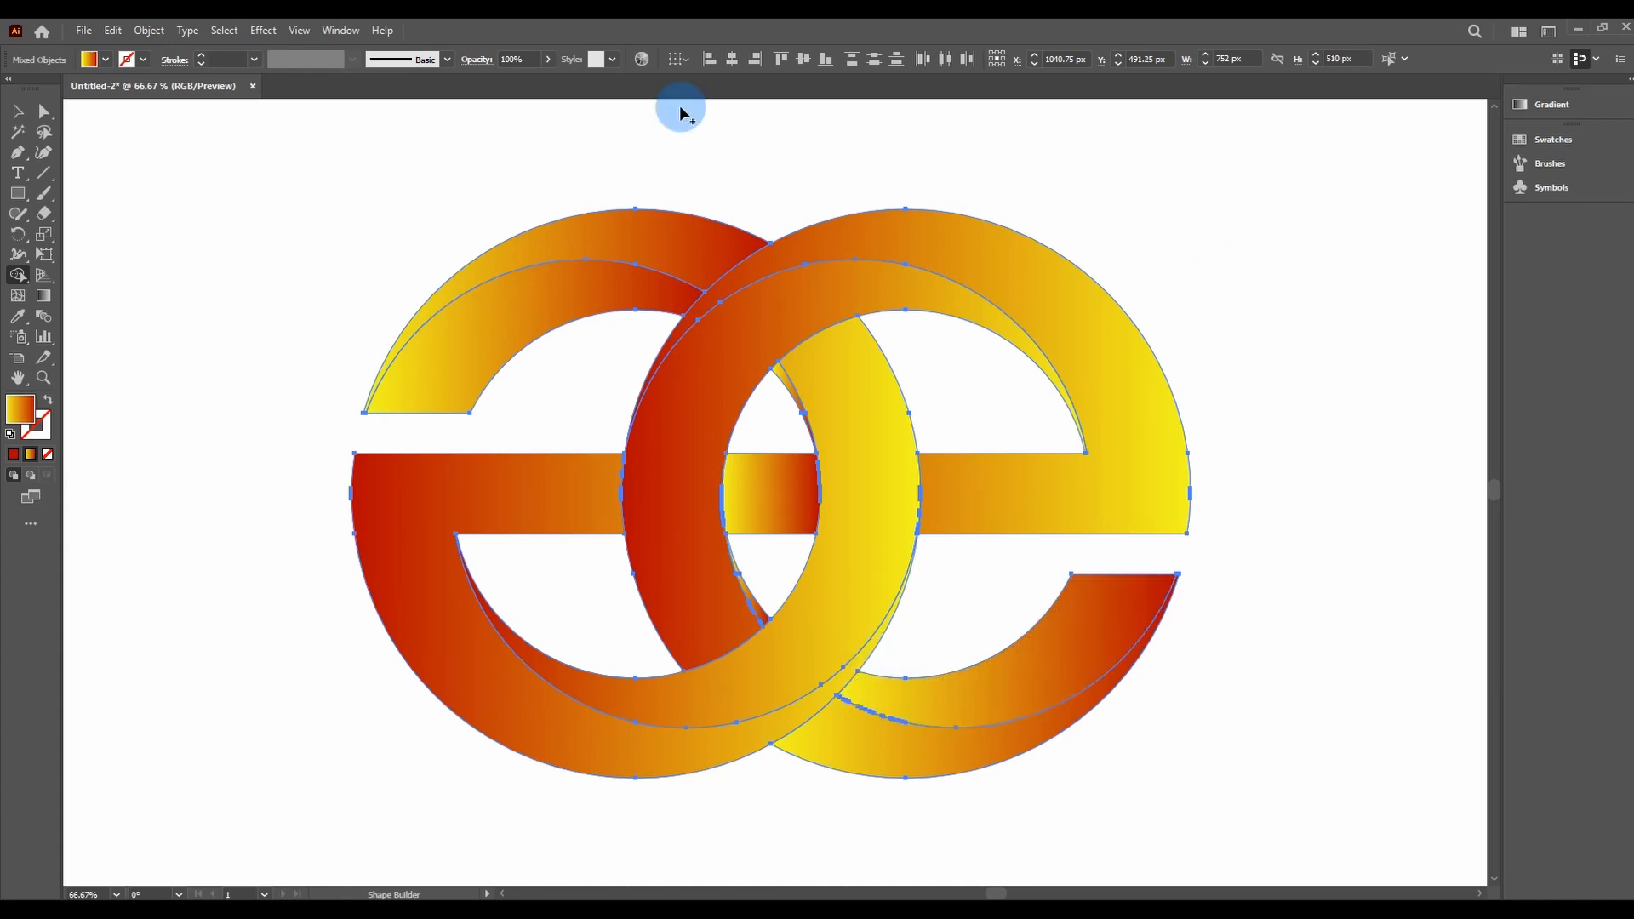
key(v)
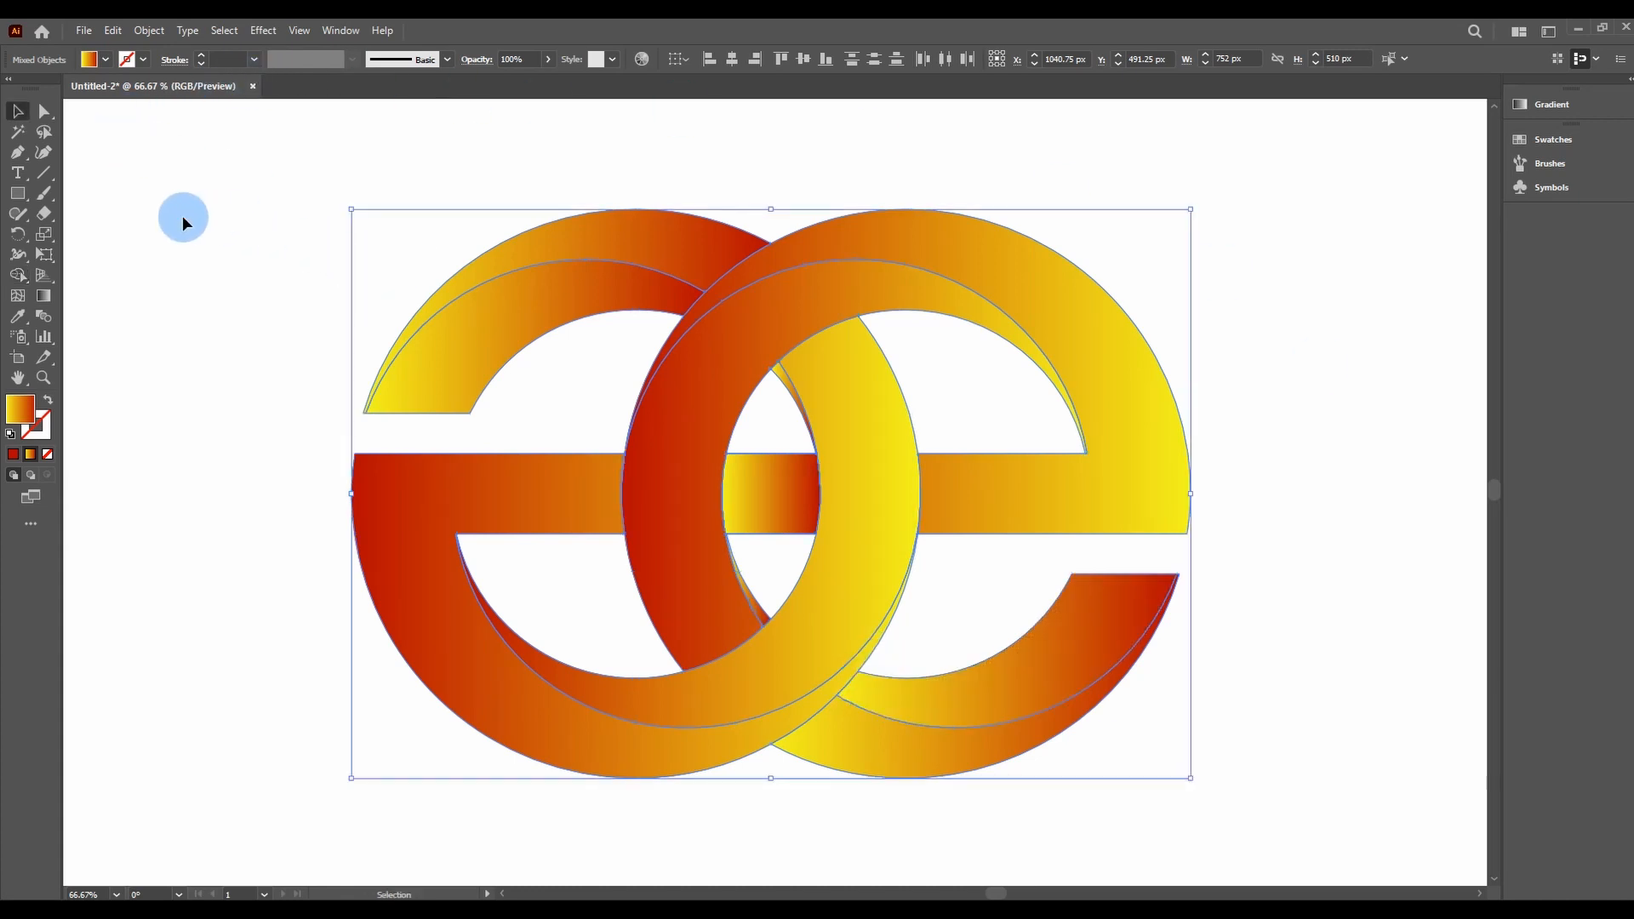
click(182, 216)
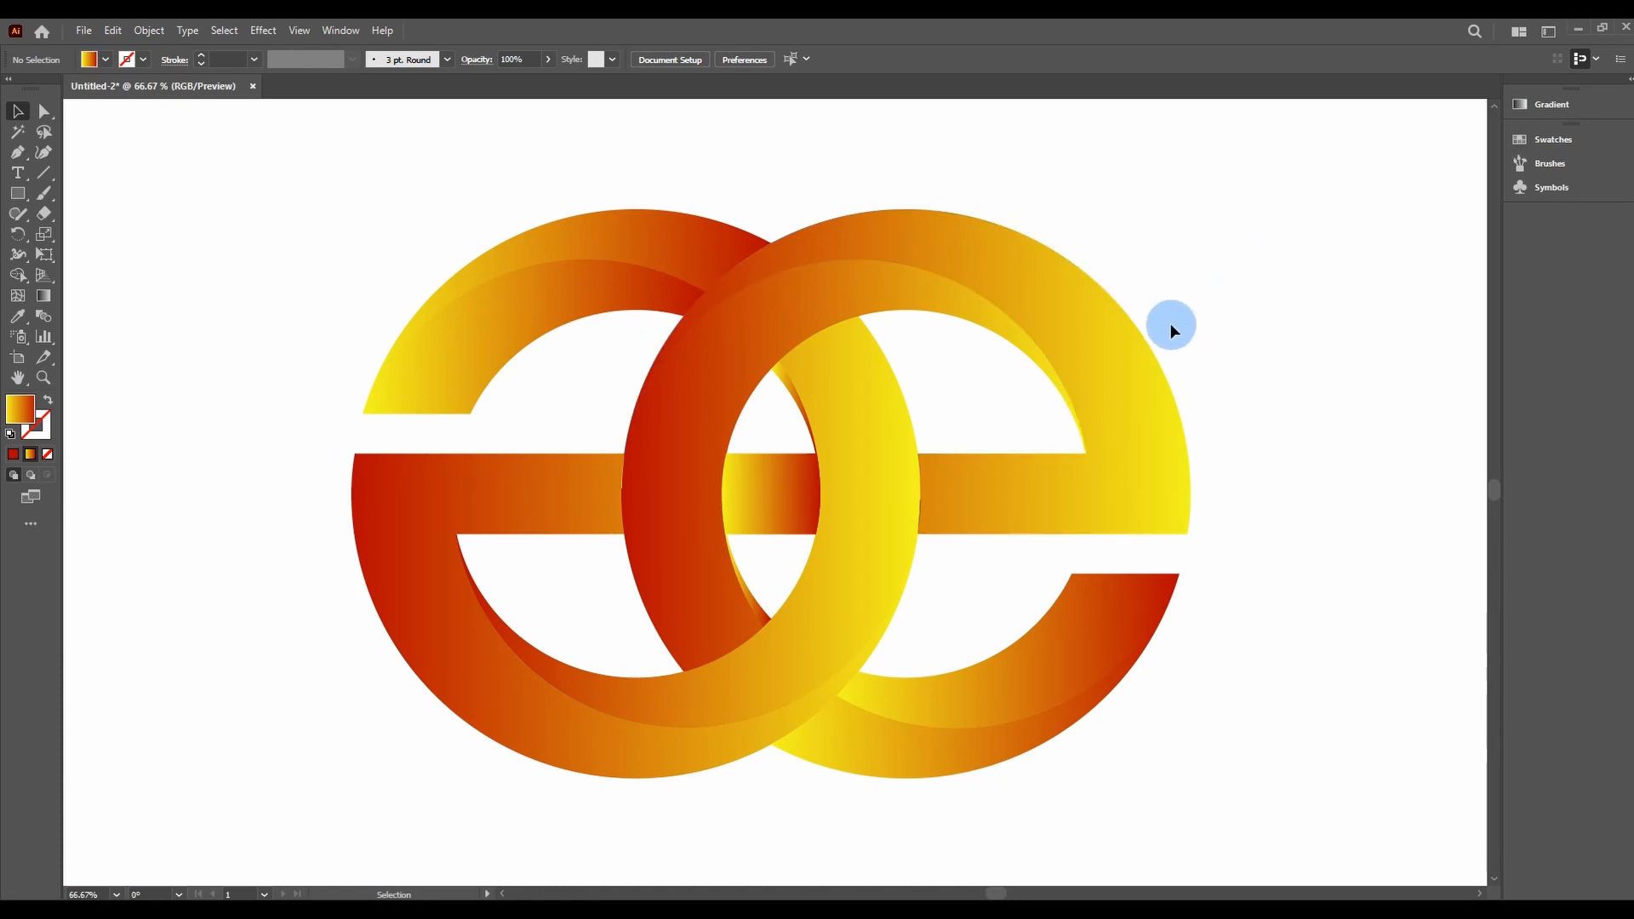
Select the whole interlocked logo and move it slightly left and down, near the artboard's centre.
scroll(1170, 324, down, 1)
scroll(1171, 323, down, 1)
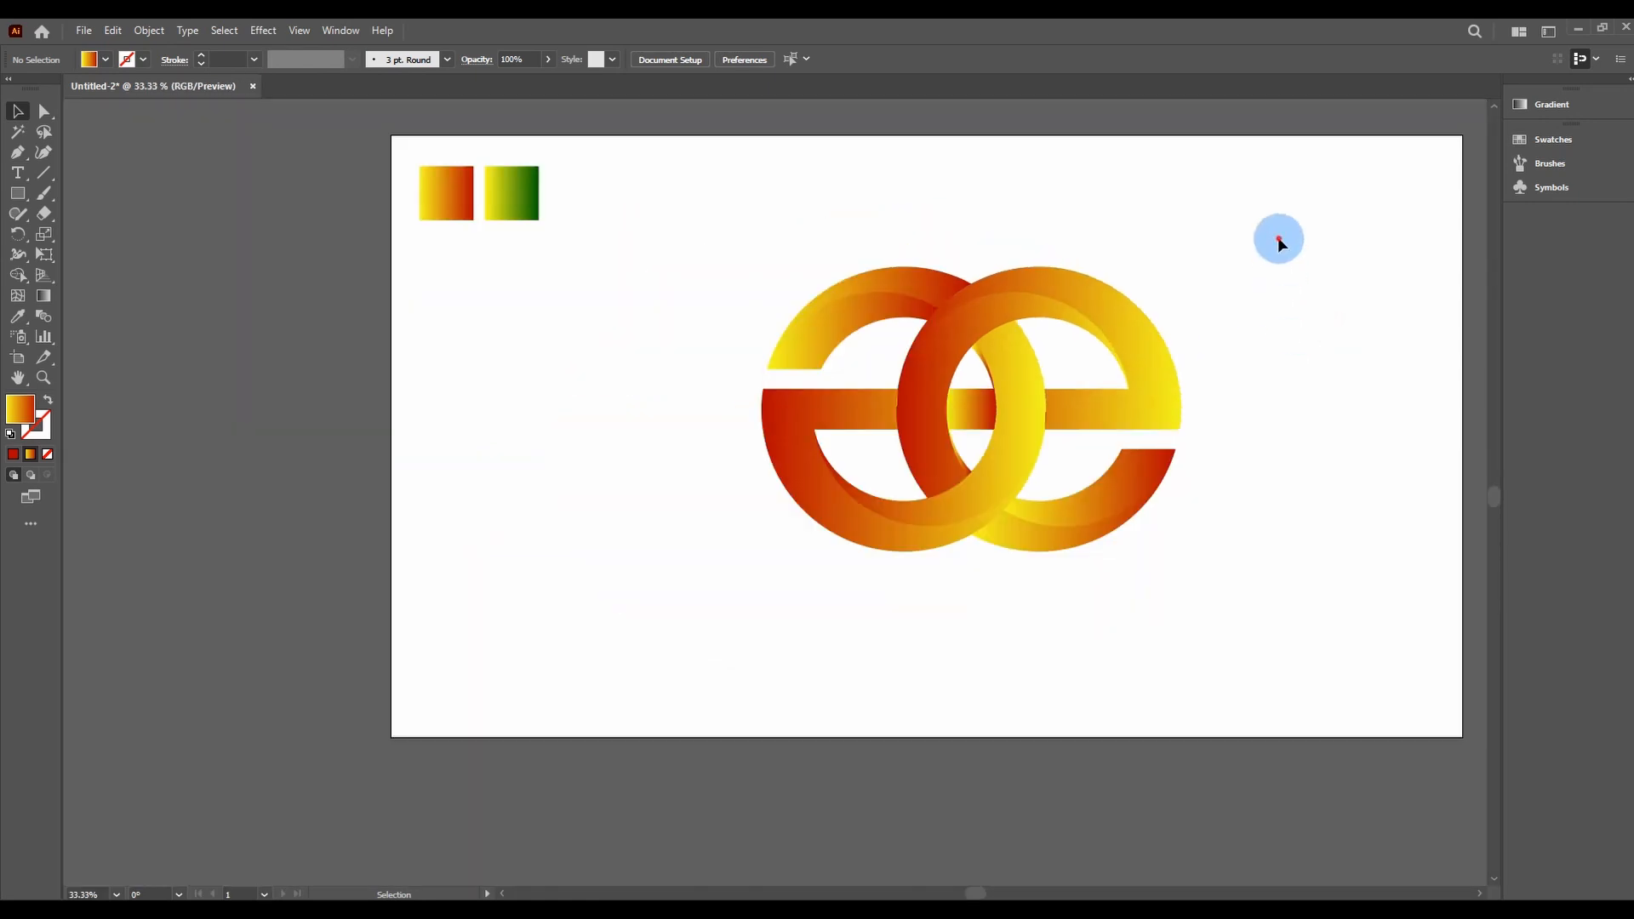
drag(1278, 239, 774, 586)
click(1393, 412)
key(space)
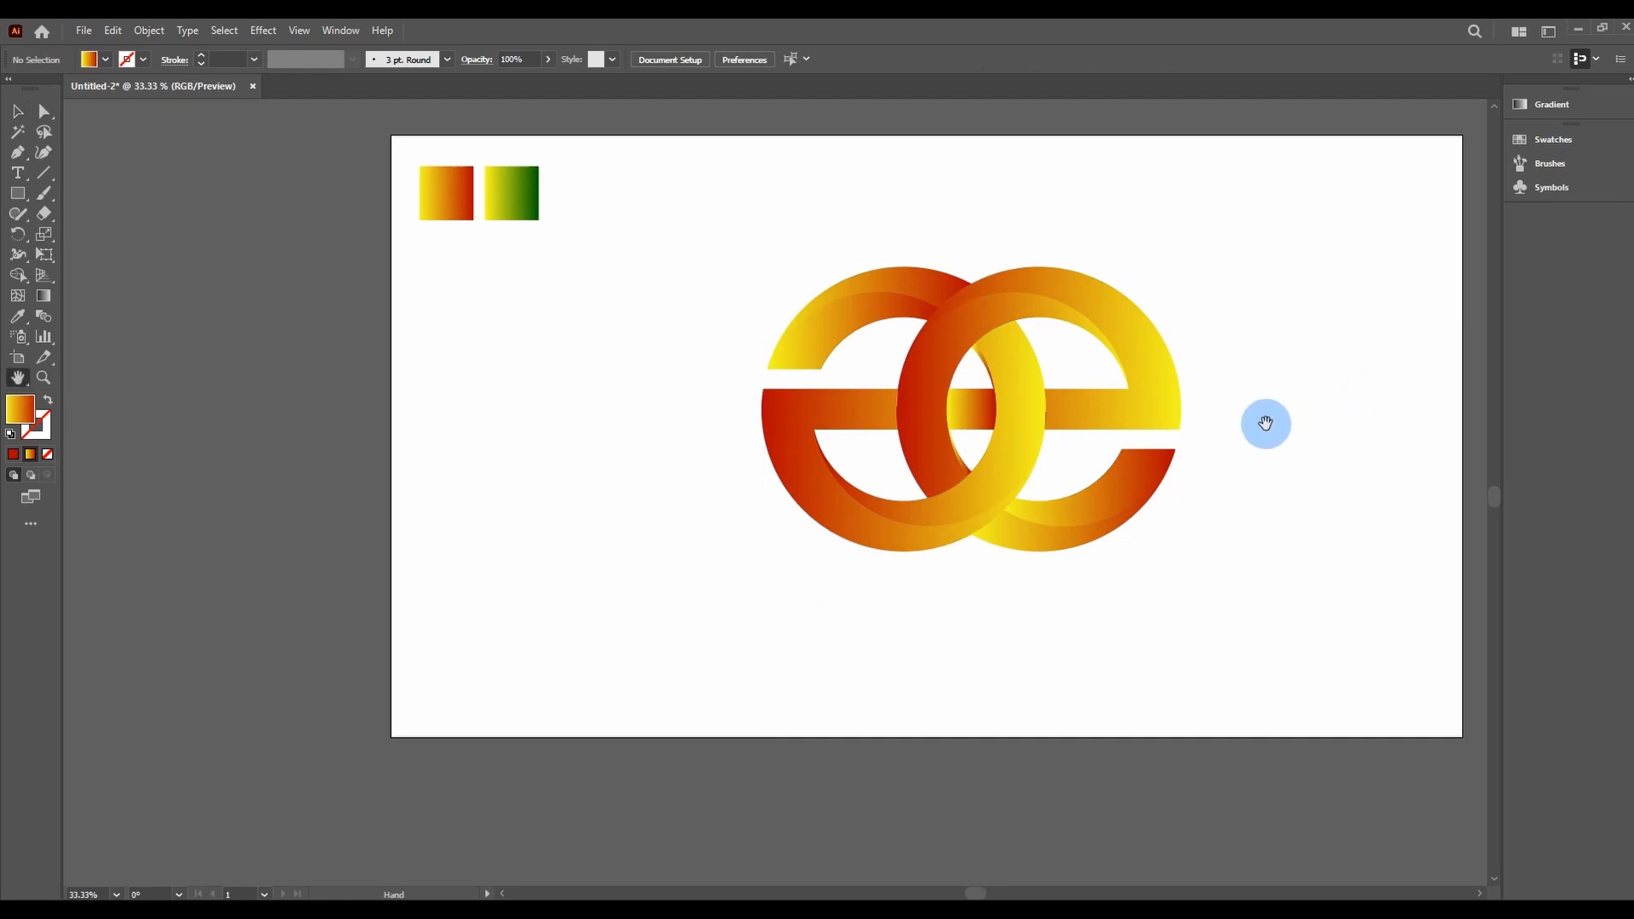
drag(1038, 408, 875, 448)
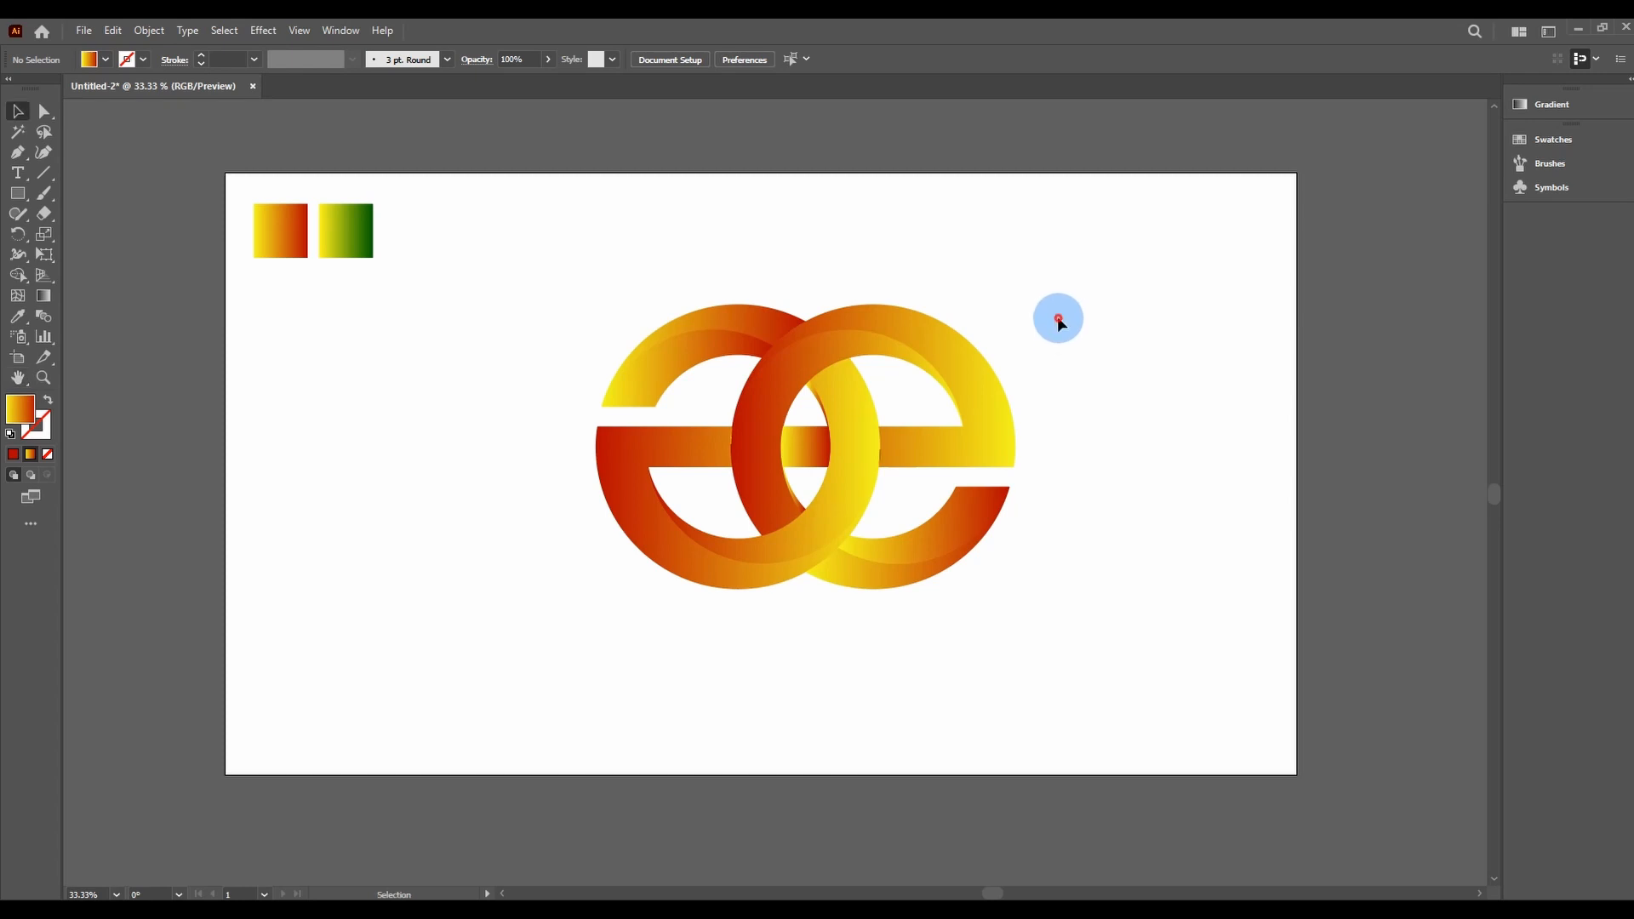
drag(1057, 319, 487, 647)
drag(831, 431, 776, 444)
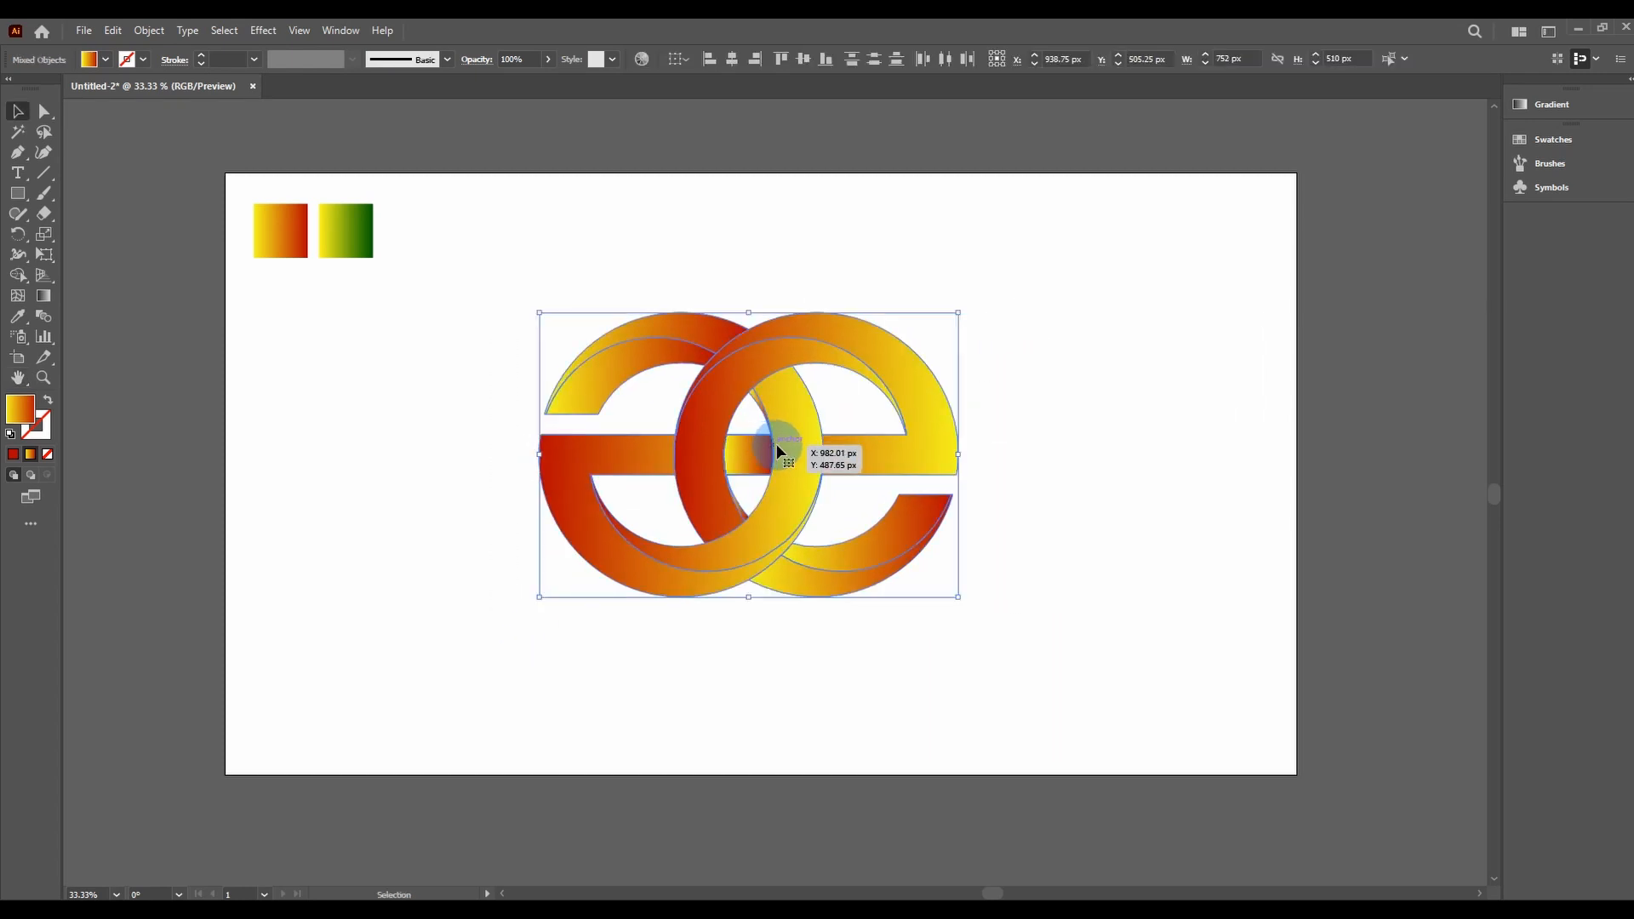
click(1065, 400)
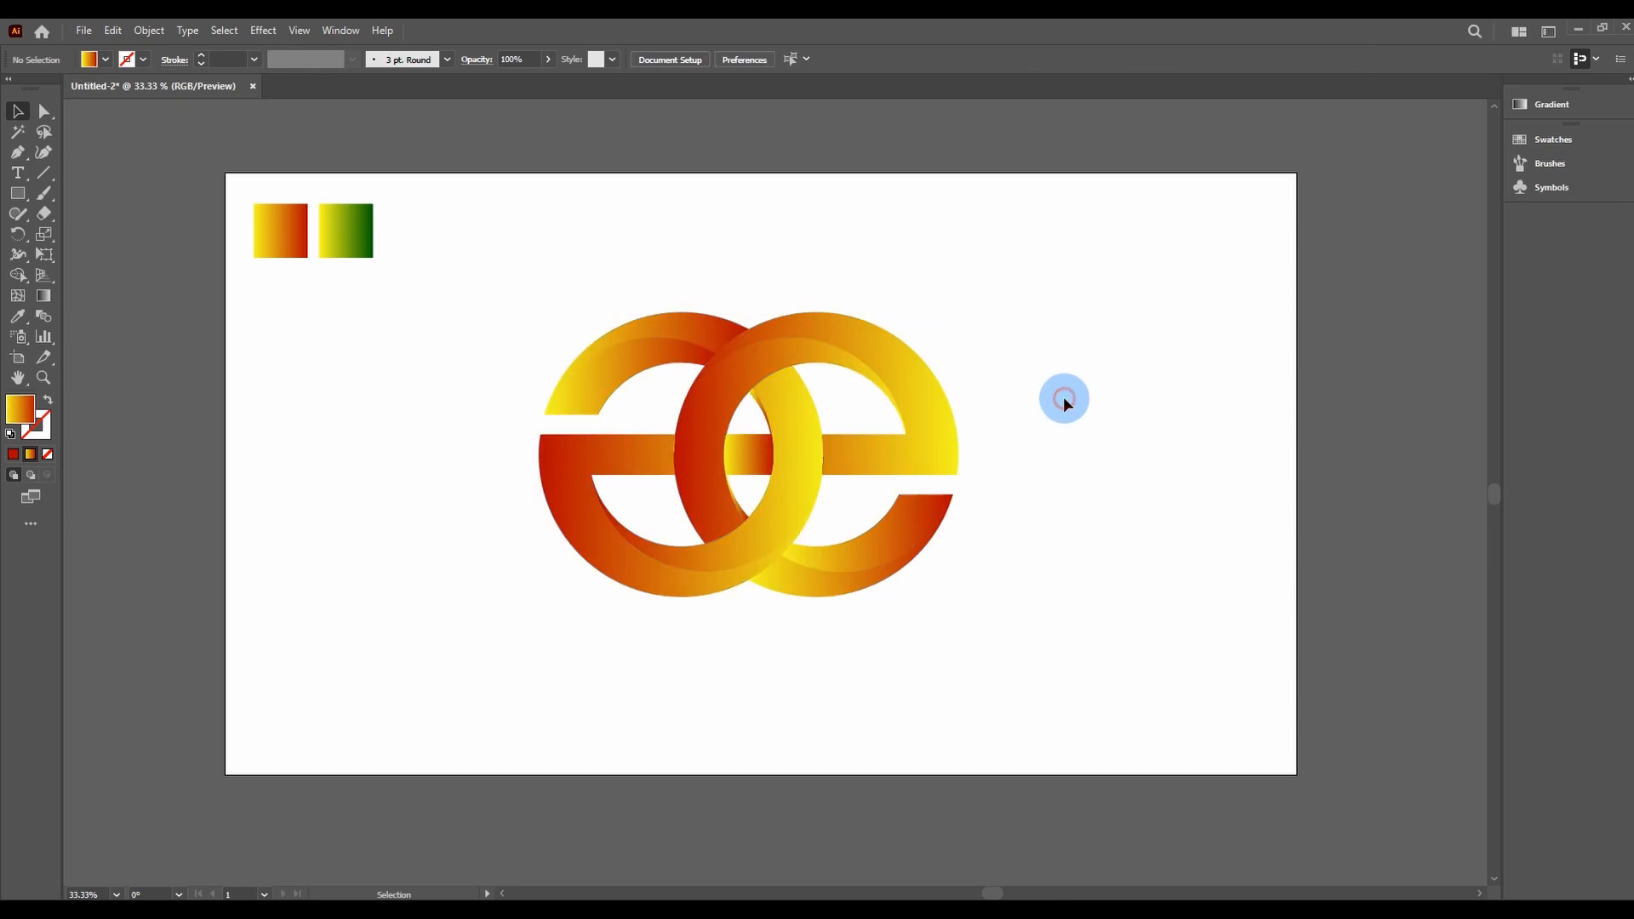
Delete the yellow-green and yellow-red gradient sample squares from the artboard.
click(331, 226)
key(Delete)
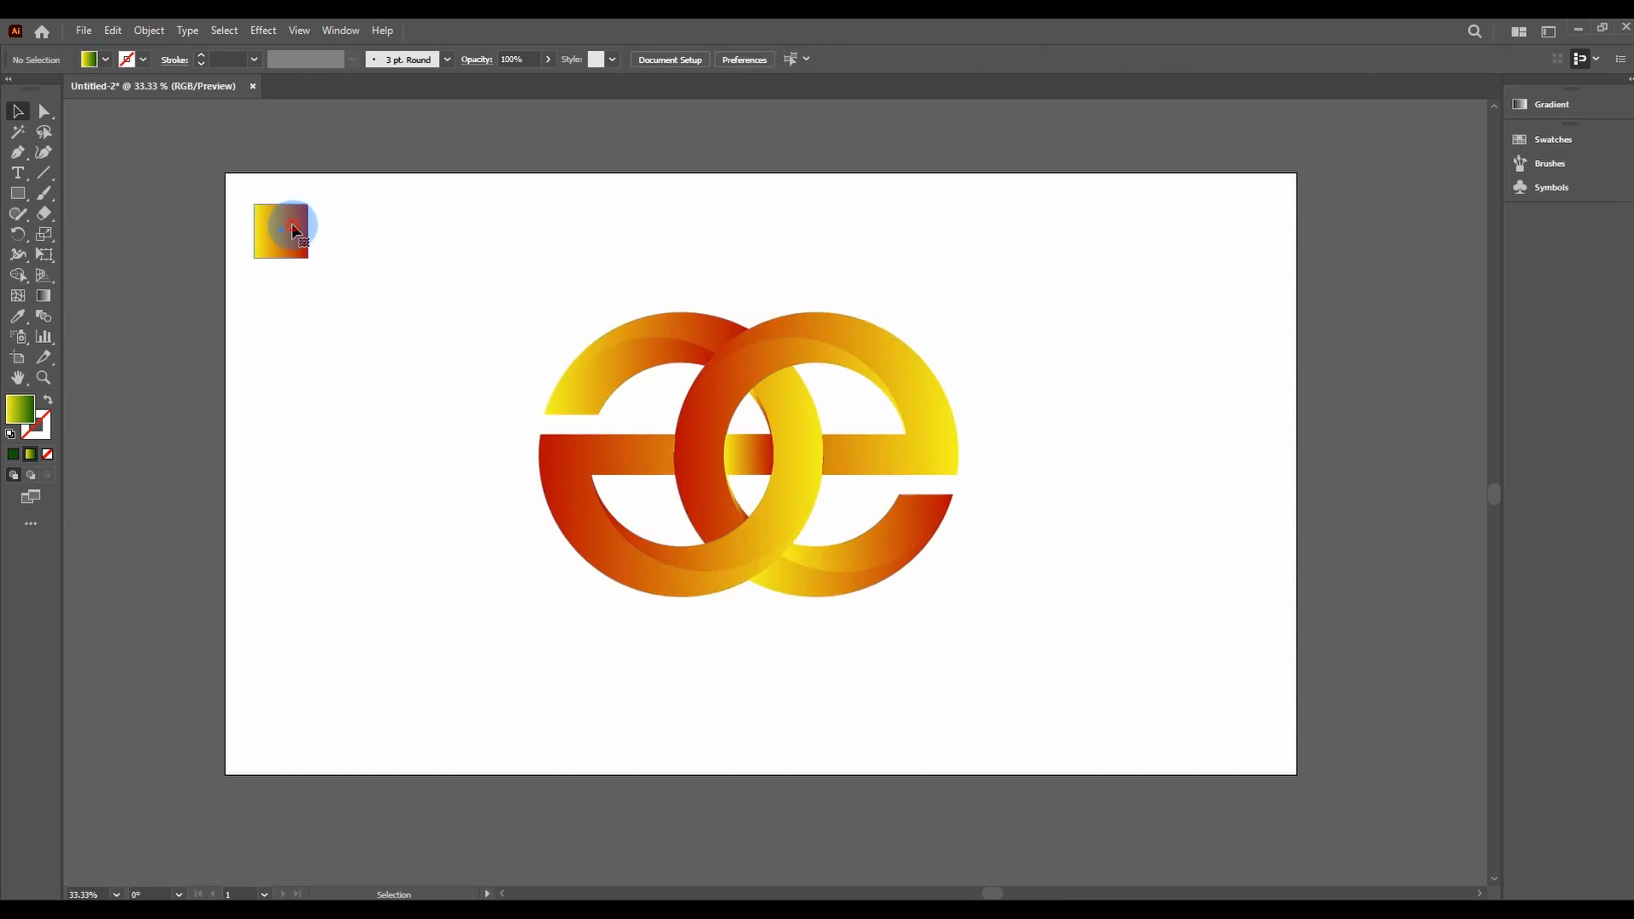
click(292, 228)
key(Delete)
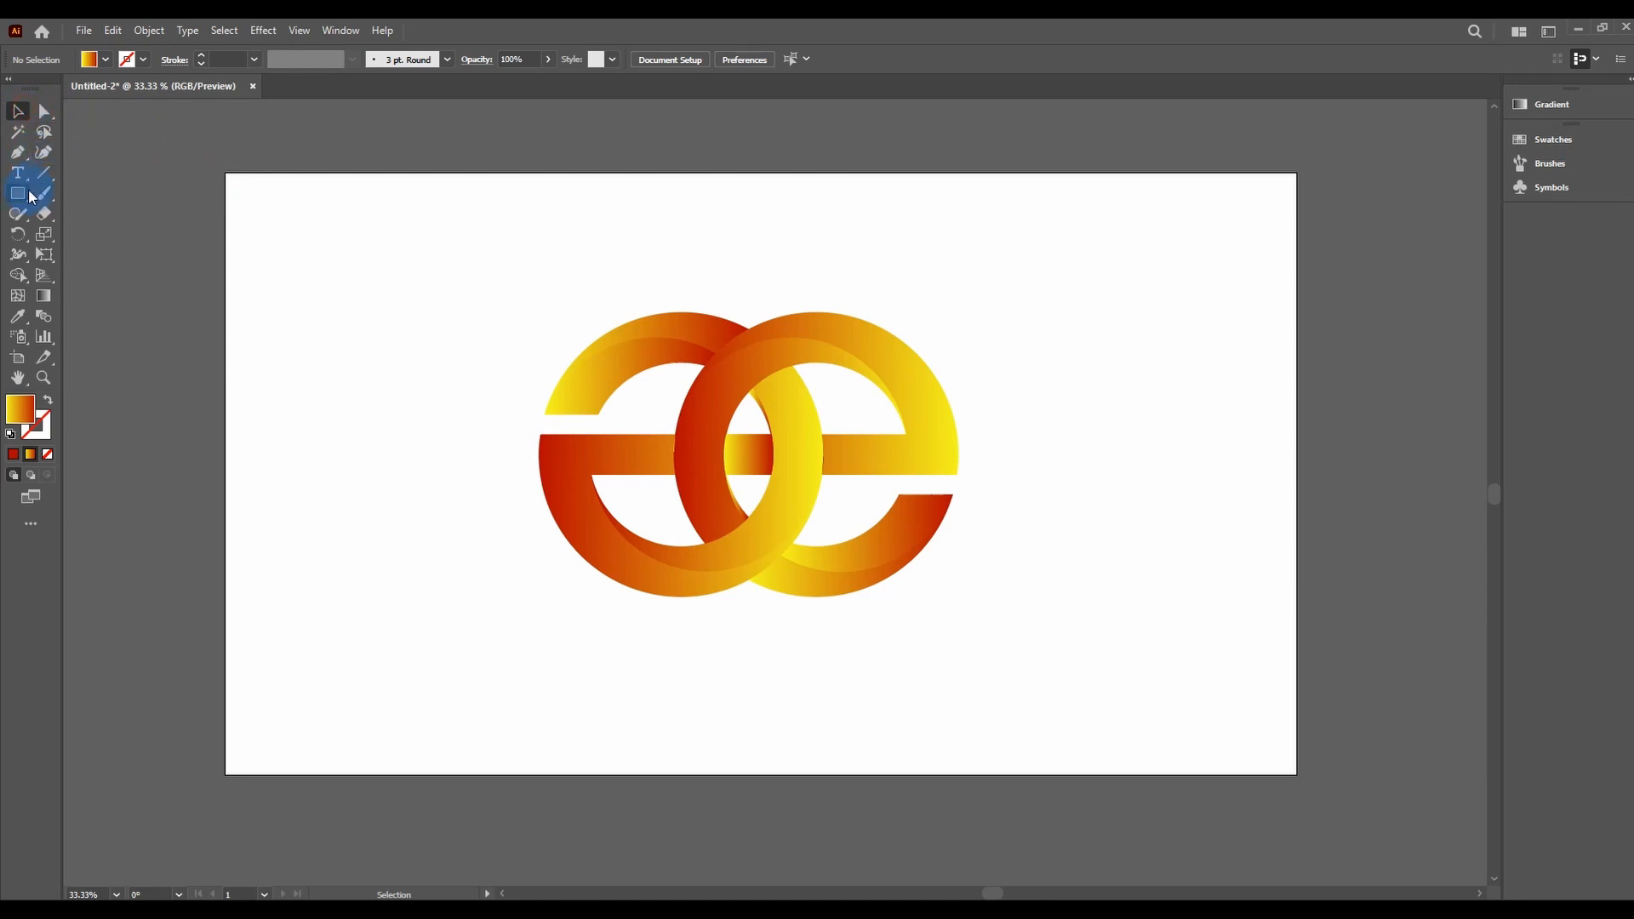
Draw a black 1920 × 1080 px rectangle covering the whole artboard.
drag(30, 196, 60, 197)
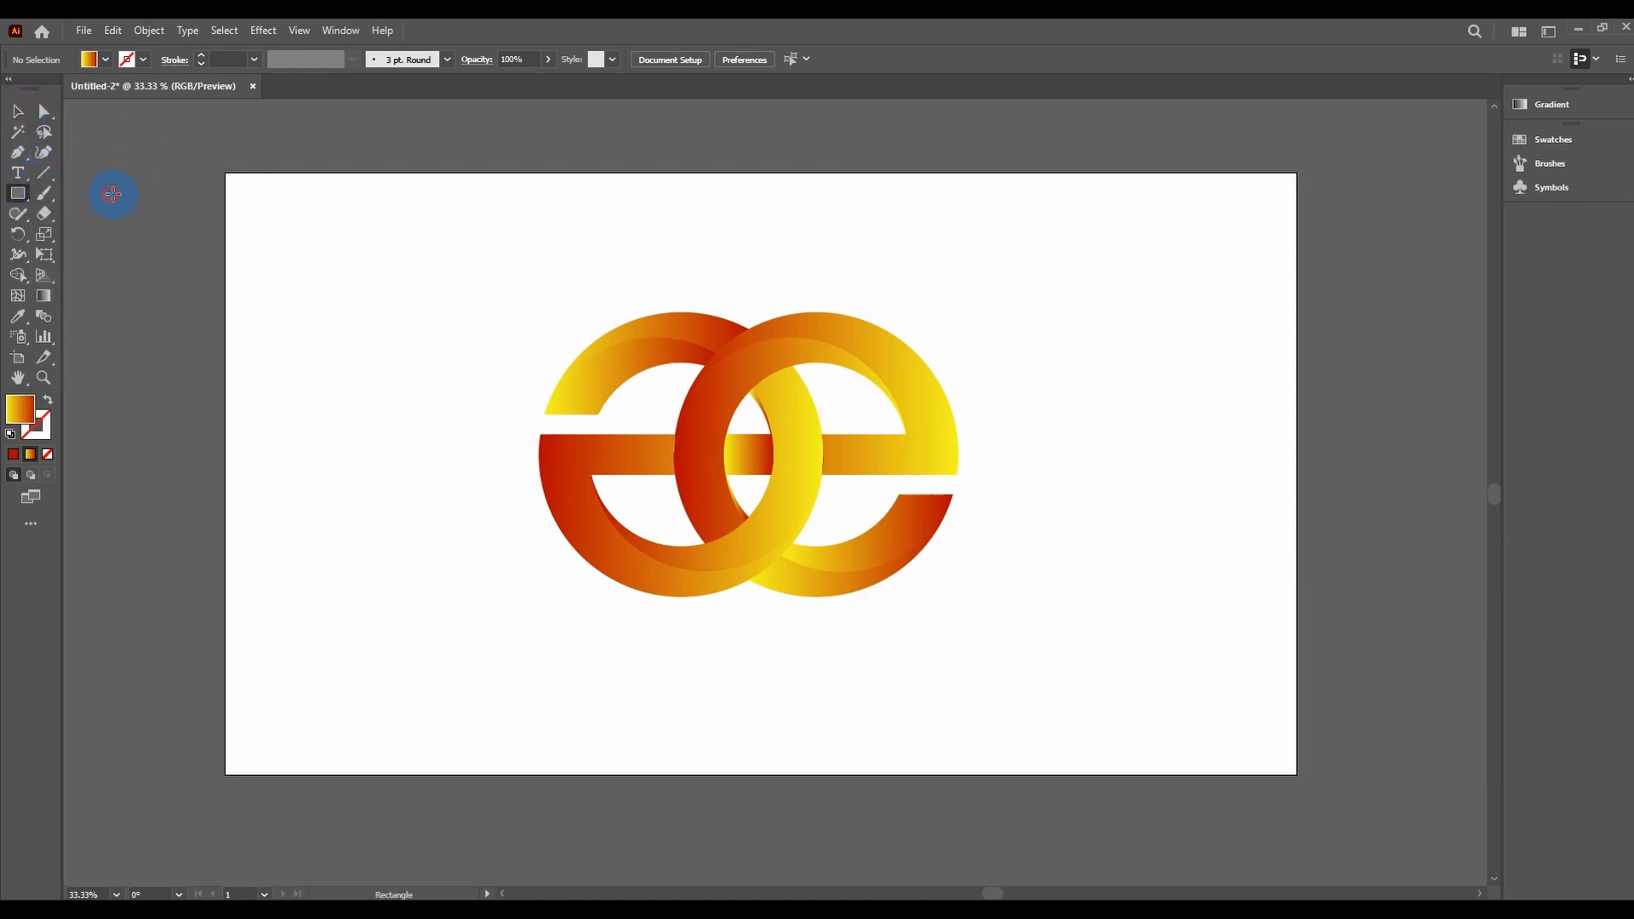
click(103, 59)
click(36, 89)
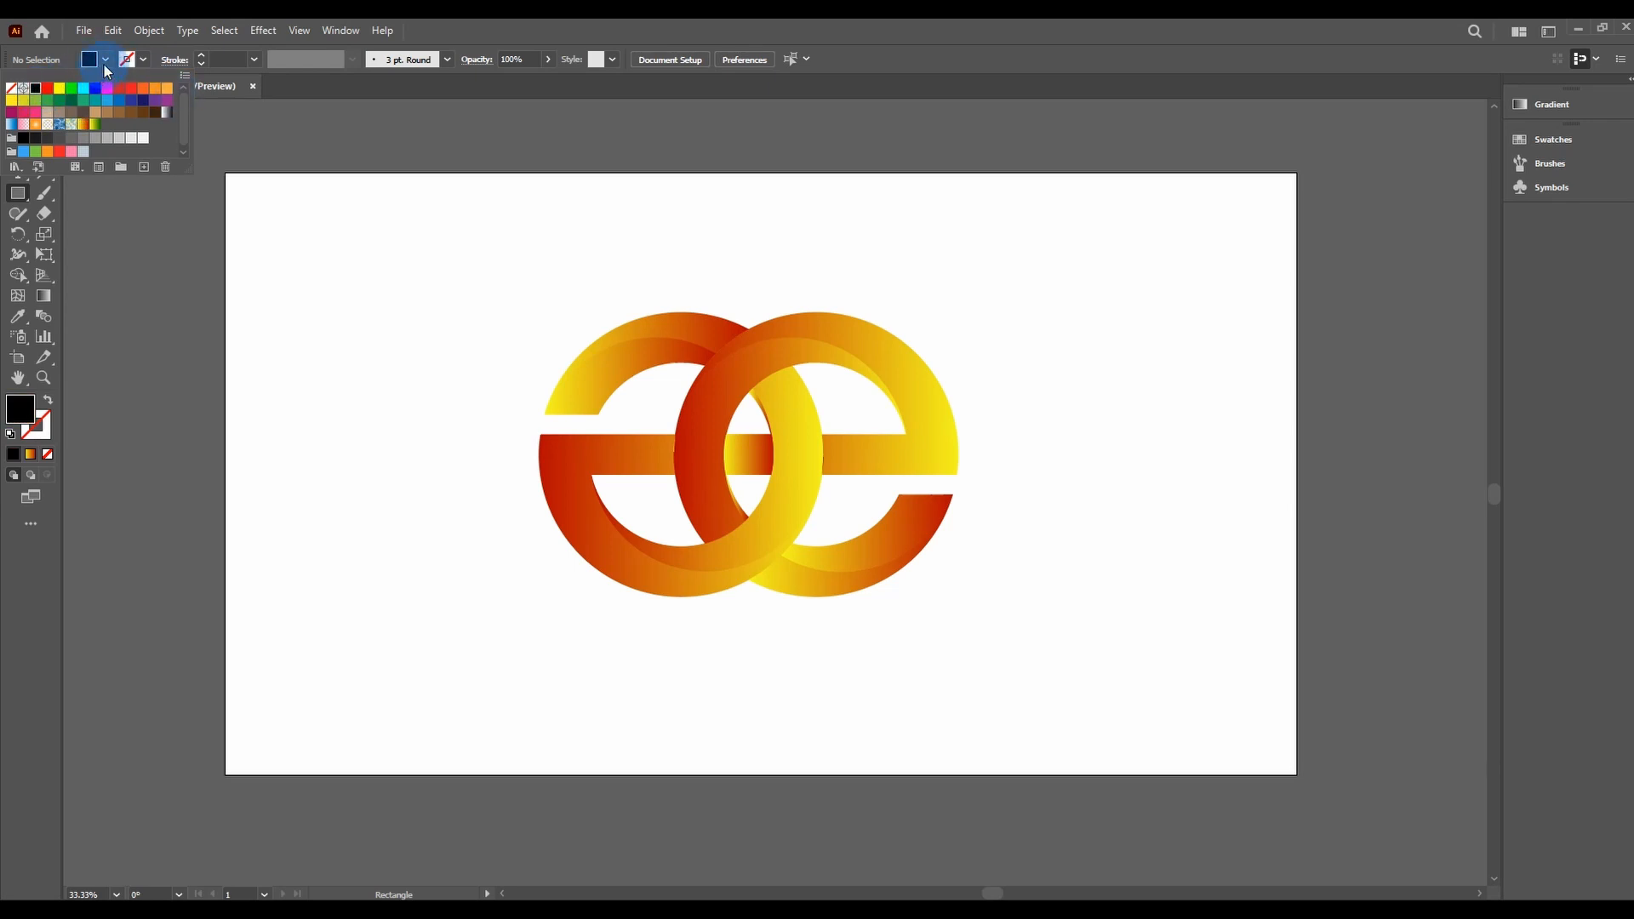
click(104, 59)
drag(225, 174, 1298, 773)
Send the black background rectangle behind the logo to the very back and lock it.
right_click(600, 357)
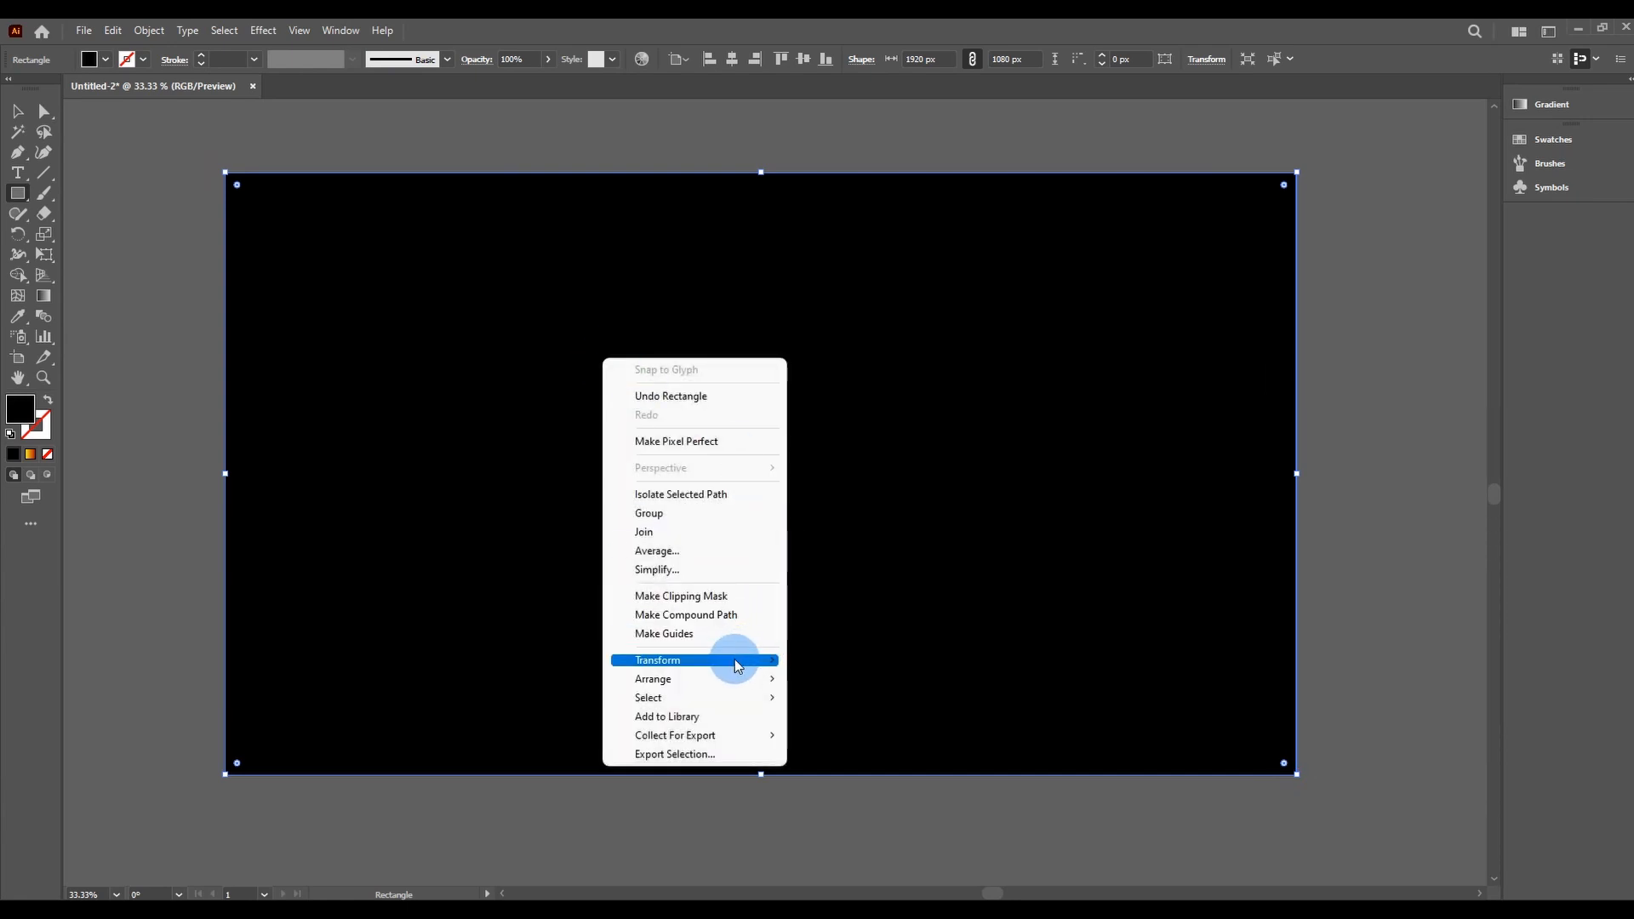
mouse_move(747, 679)
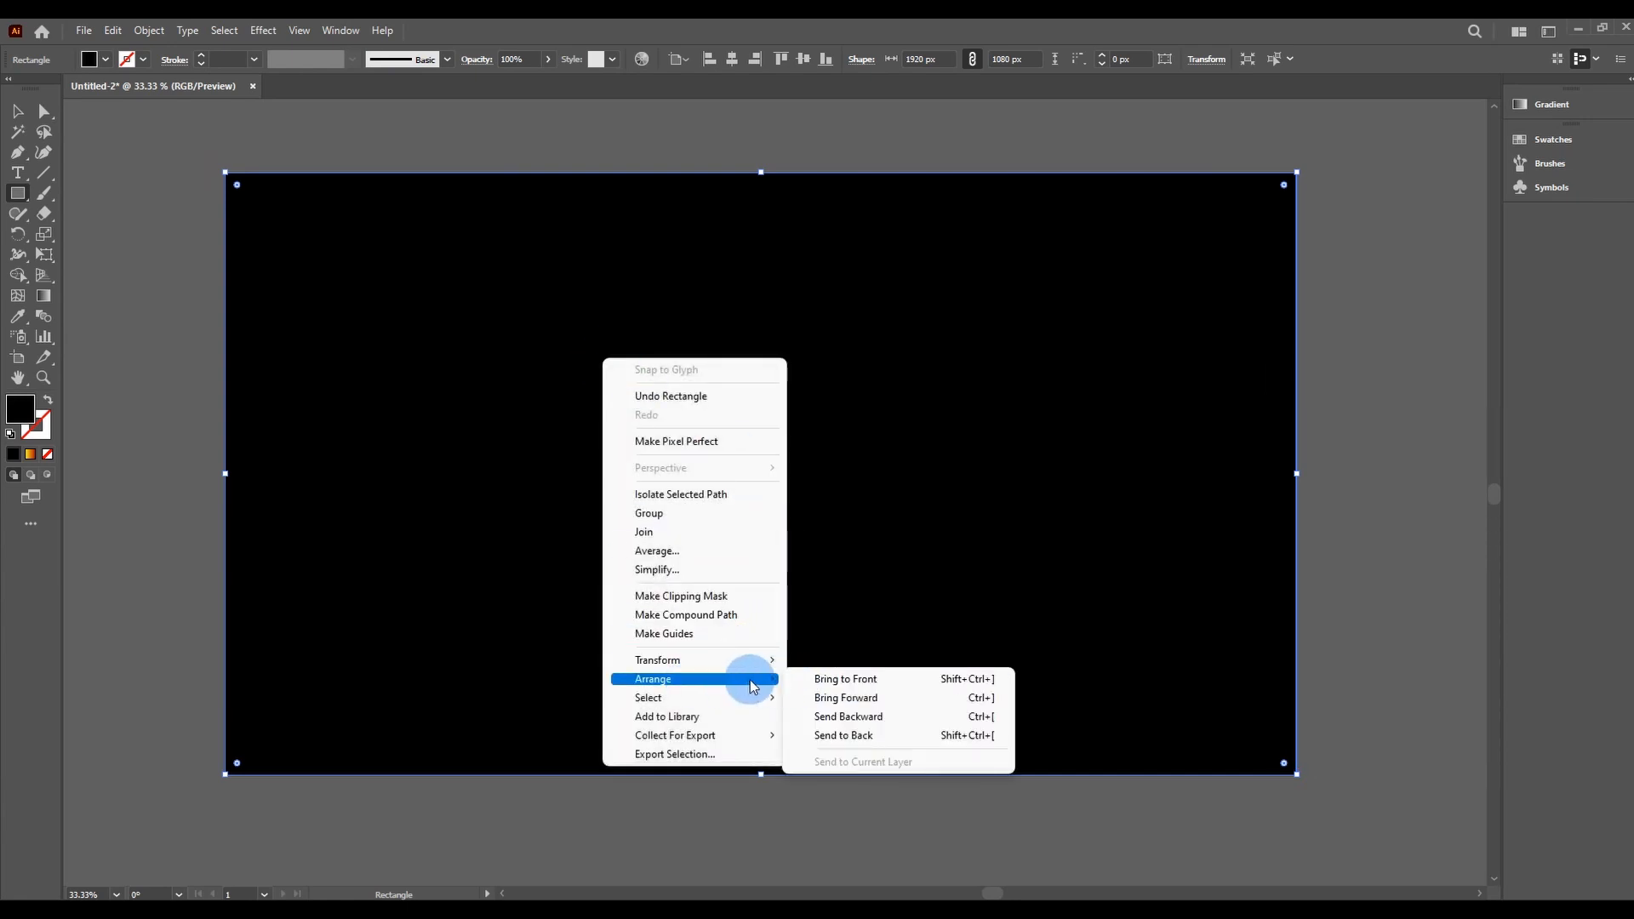
click(864, 737)
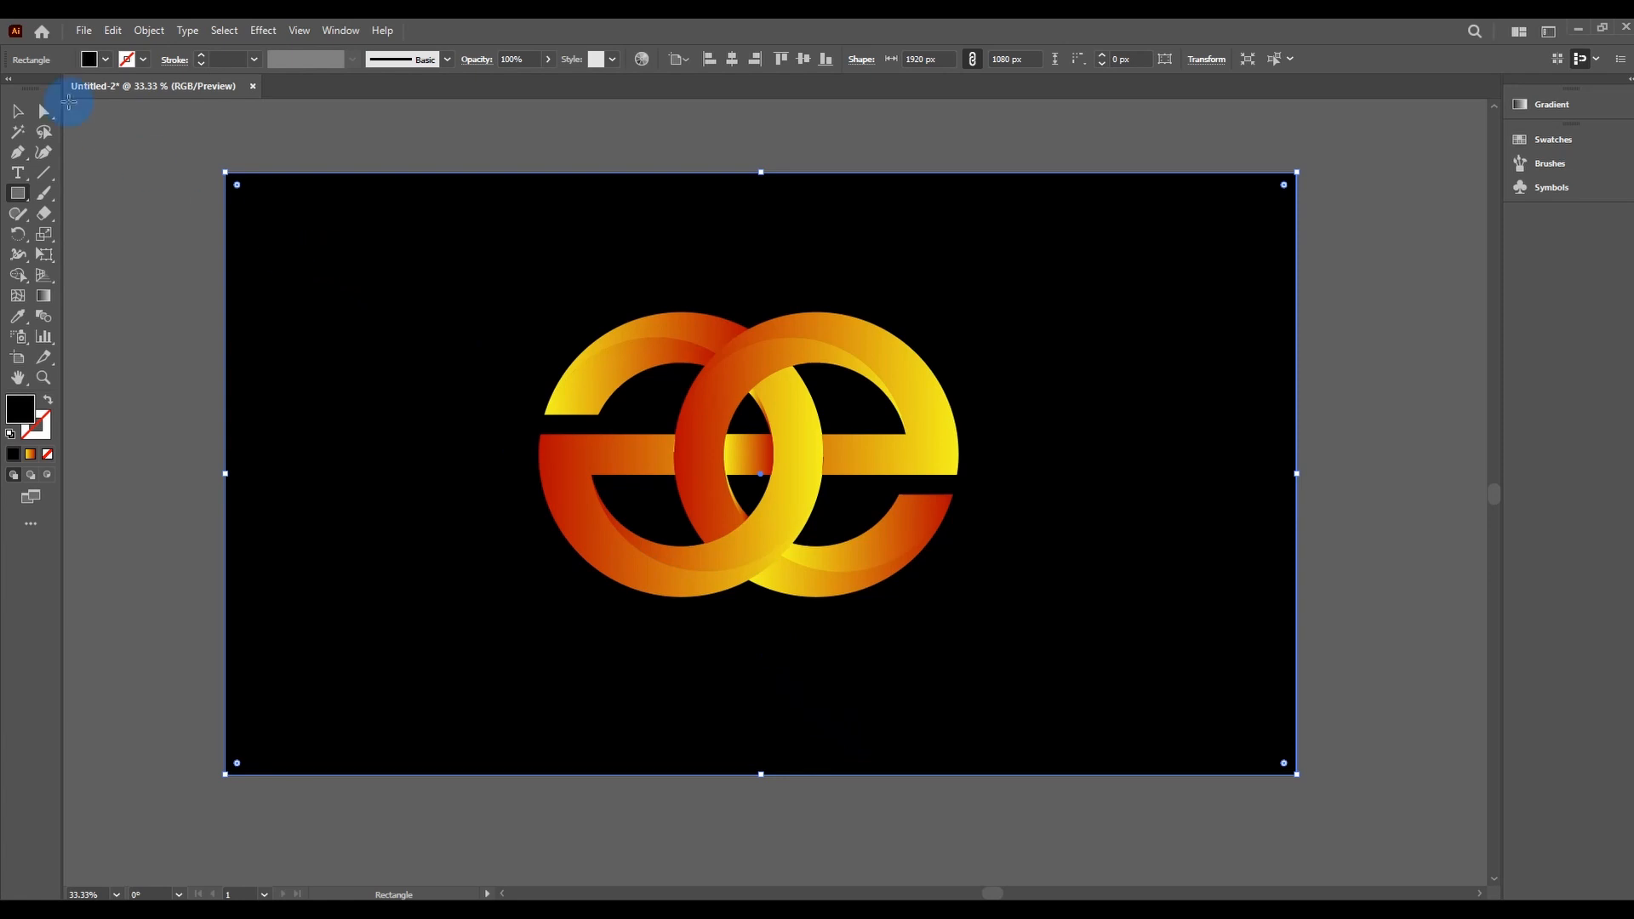
click(15, 111)
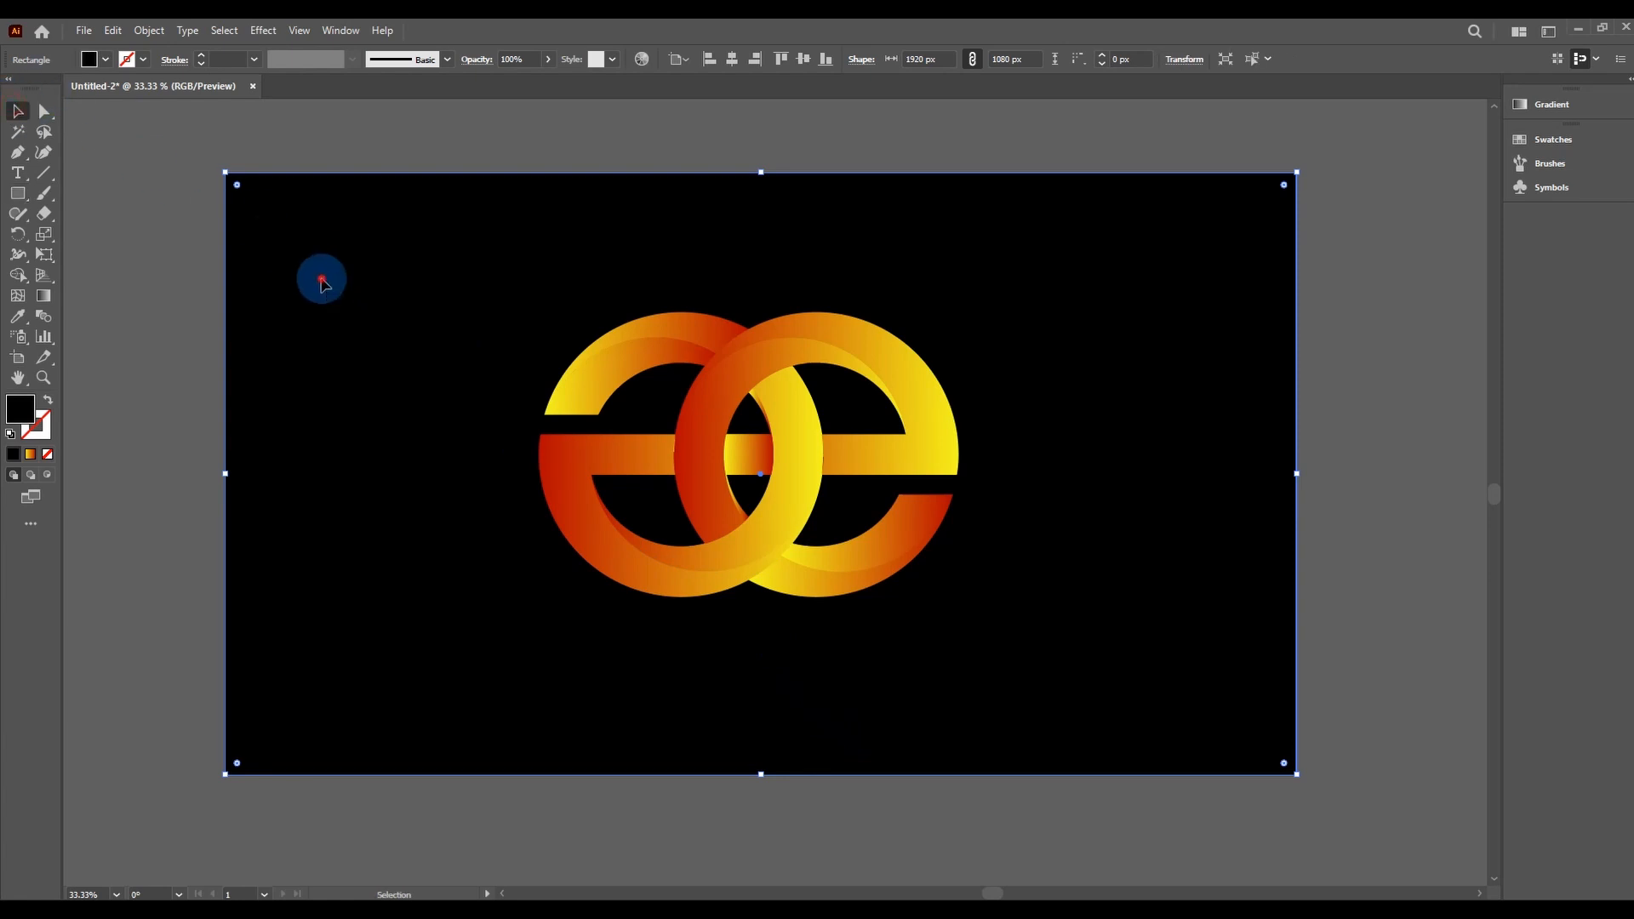
click(153, 34)
mouse_move(213, 152)
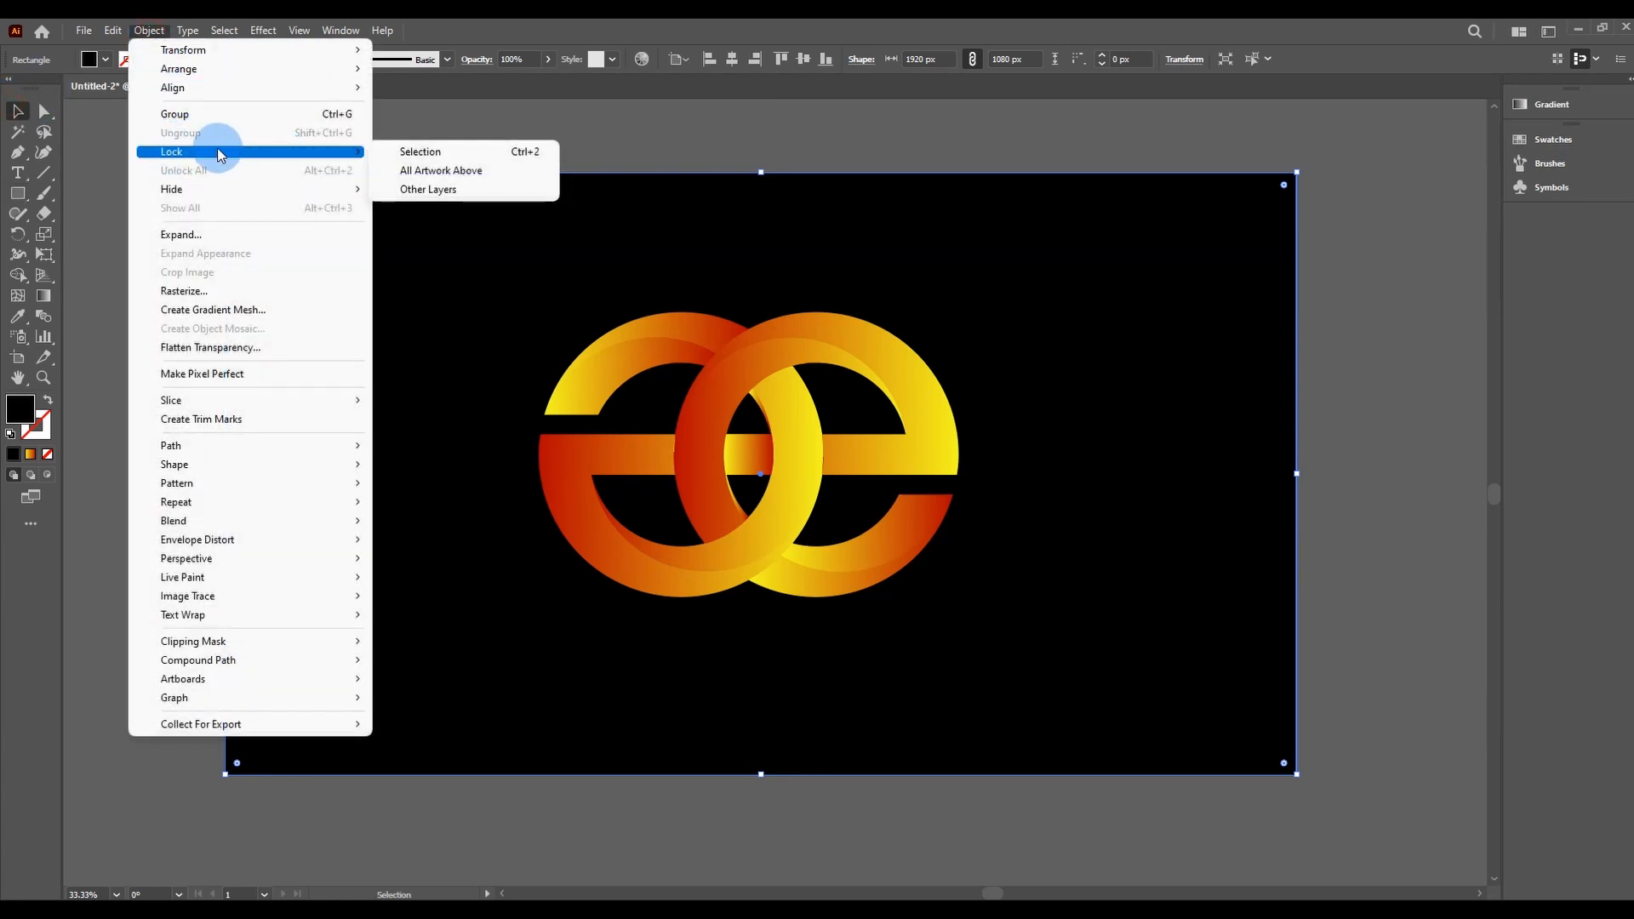
click(430, 152)
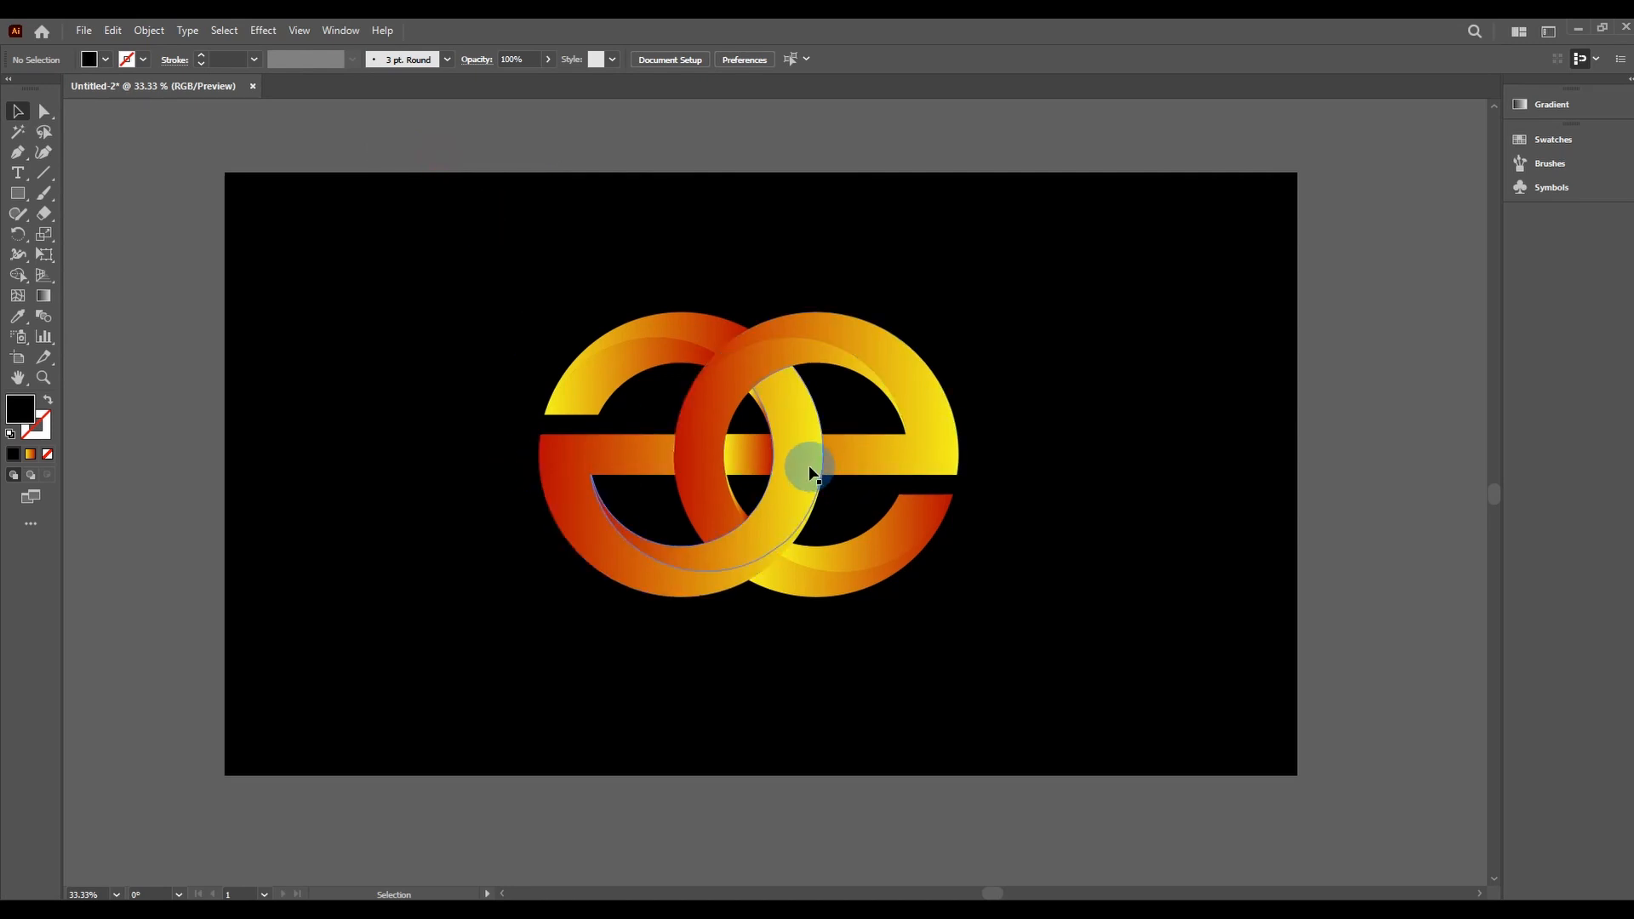